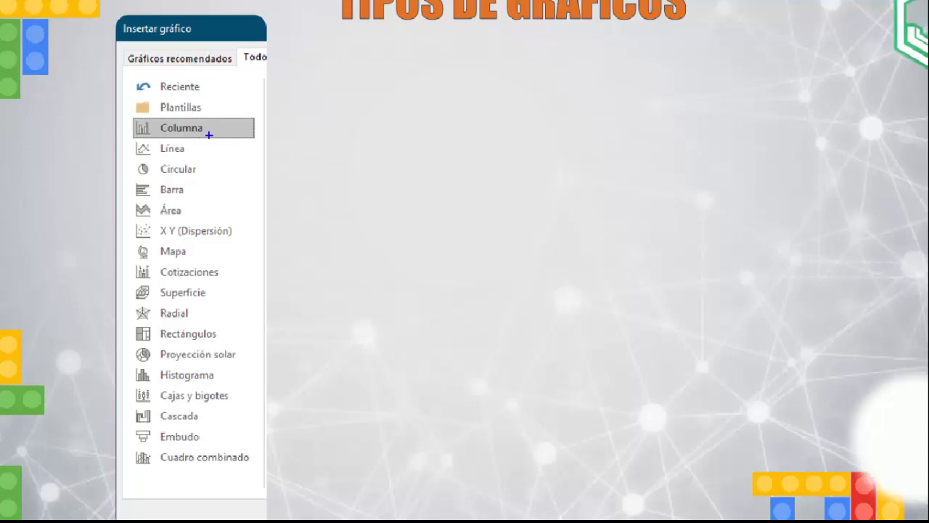
Step: Ink ticks beside Columna, Barra, Área, X Y (Dispersión) and the remaining chart types in the list
drag(212, 133, 239, 114)
drag(204, 192, 259, 140)
drag(211, 216, 240, 189)
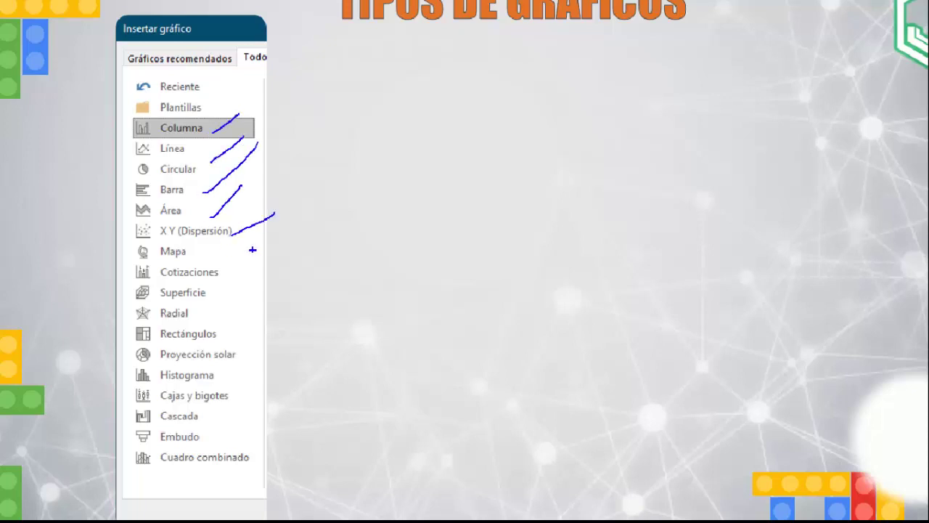
drag(248, 247, 298, 227)
drag(216, 293, 284, 255)
drag(208, 336, 264, 303)
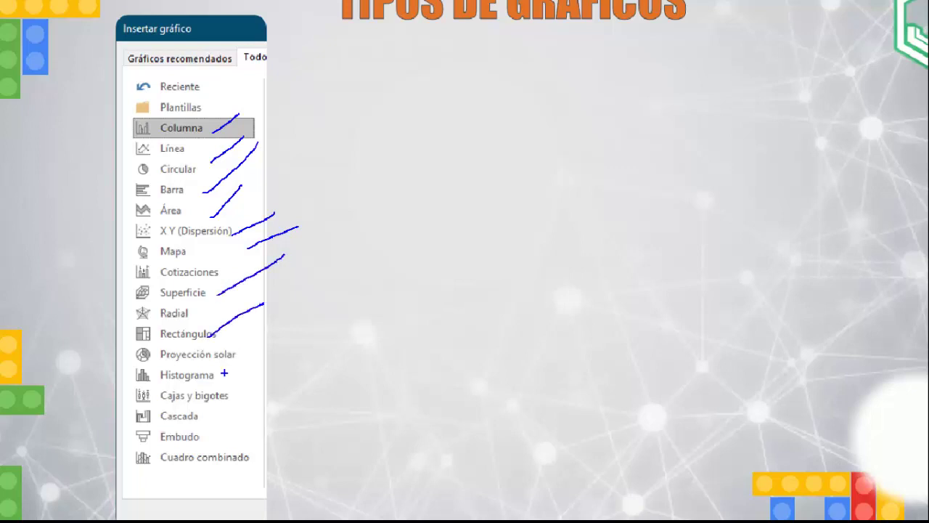
drag(224, 373, 280, 328)
drag(240, 403, 303, 372)
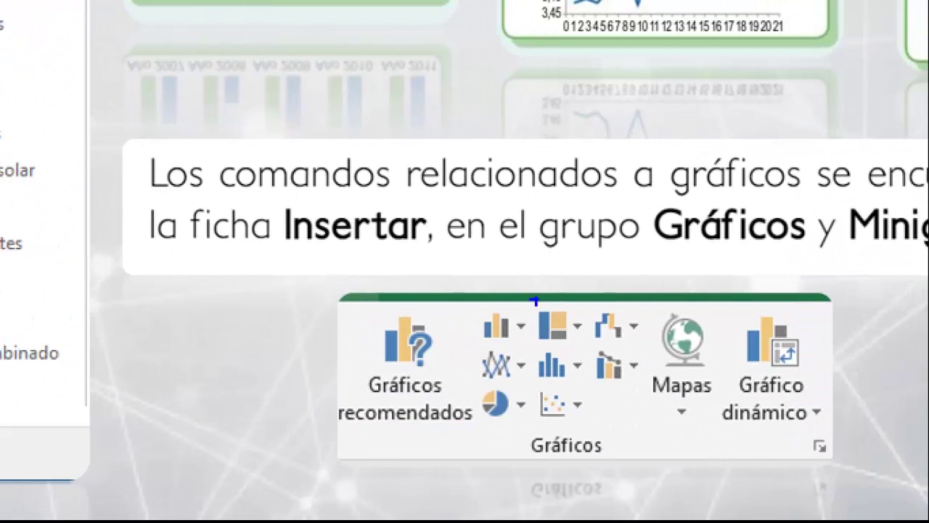
Step: Ink over the pictured Gráficos icons and pie chart, circle Mapas, and mark Gráficos recomendados
drag(498, 340, 532, 291)
drag(541, 326, 597, 260)
drag(607, 300, 652, 252)
drag(600, 363, 638, 318)
drag(520, 375, 578, 293)
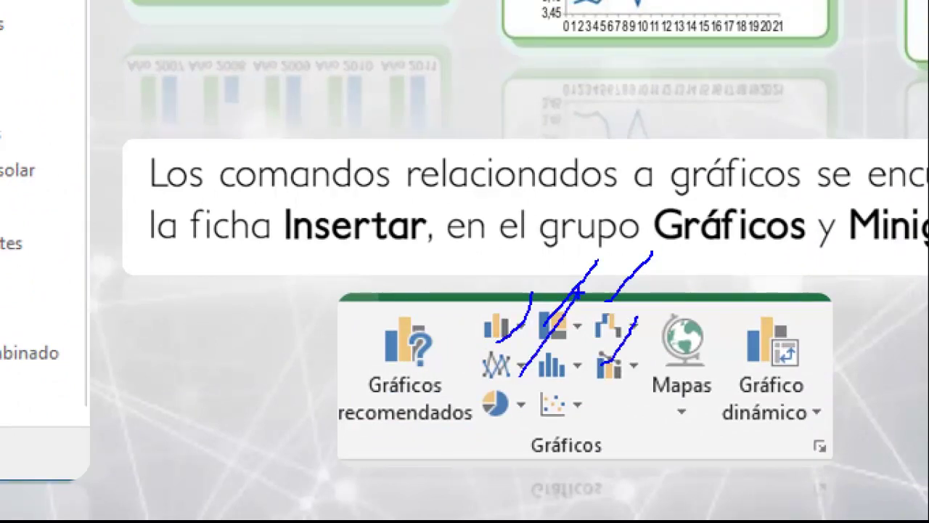
drag(517, 403, 559, 375)
mouse_move(690, 311)
mouse_down()
mouse_move(642, 367)
mouse_move(703, 281)
mouse_up()
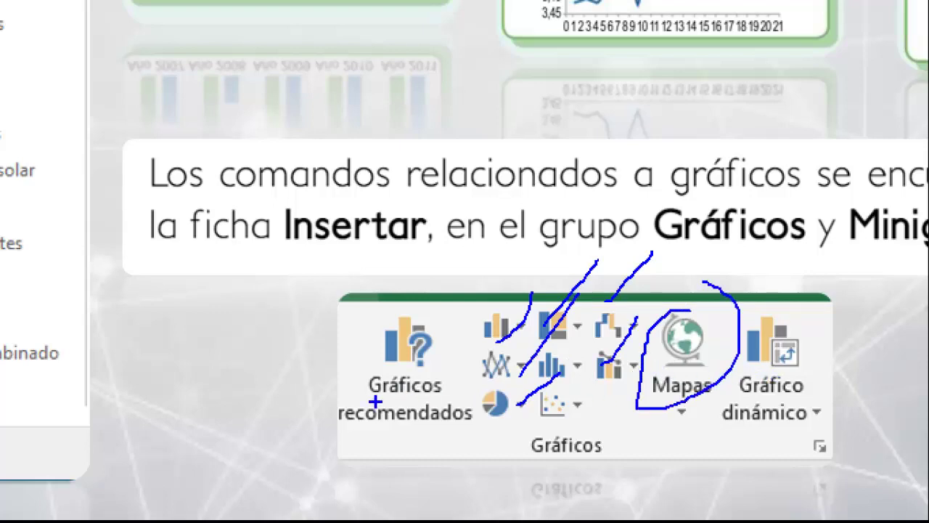
drag(420, 383, 434, 302)
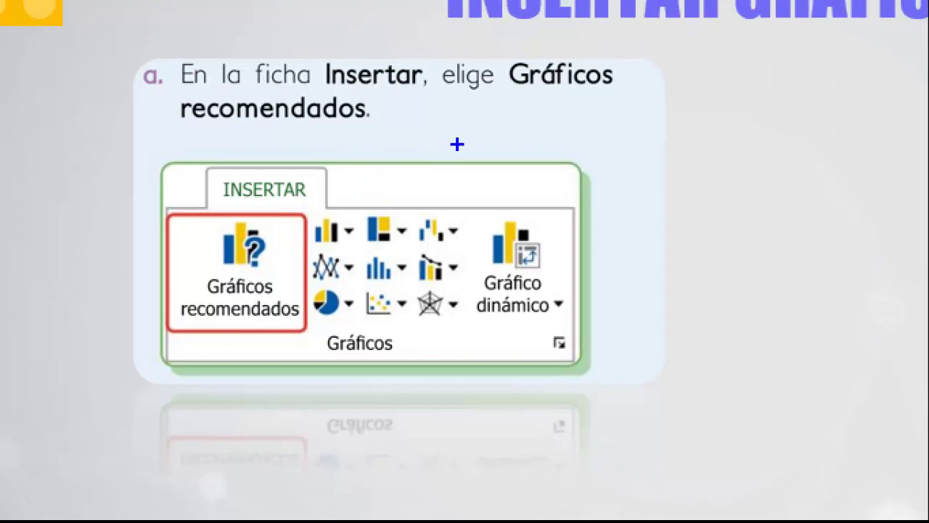
Step: Link the step text to Gráficos recomendados and reveal the dialog, quick analysis and formatting points
mouse_move(457, 143)
mouse_down()
mouse_move(122, 166)
mouse_move(80, 272)
mouse_move(163, 287)
mouse_up()
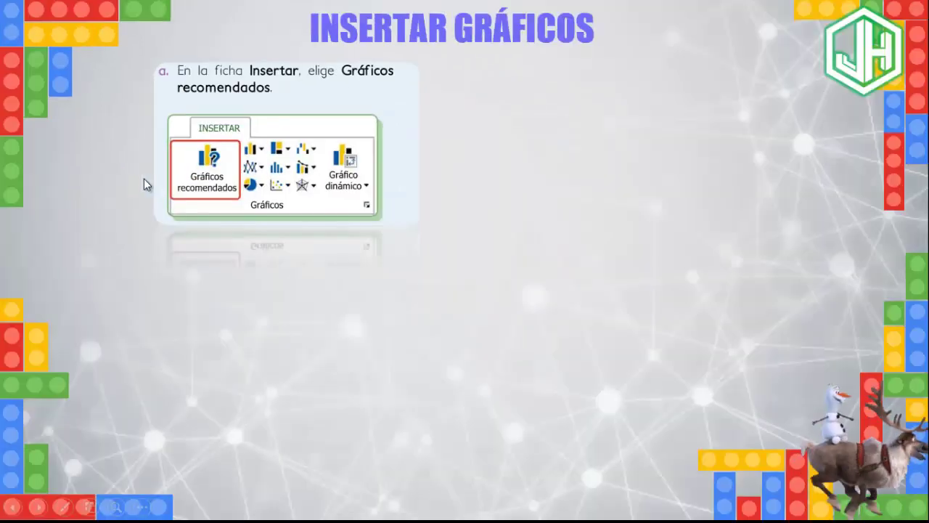
click(144, 178)
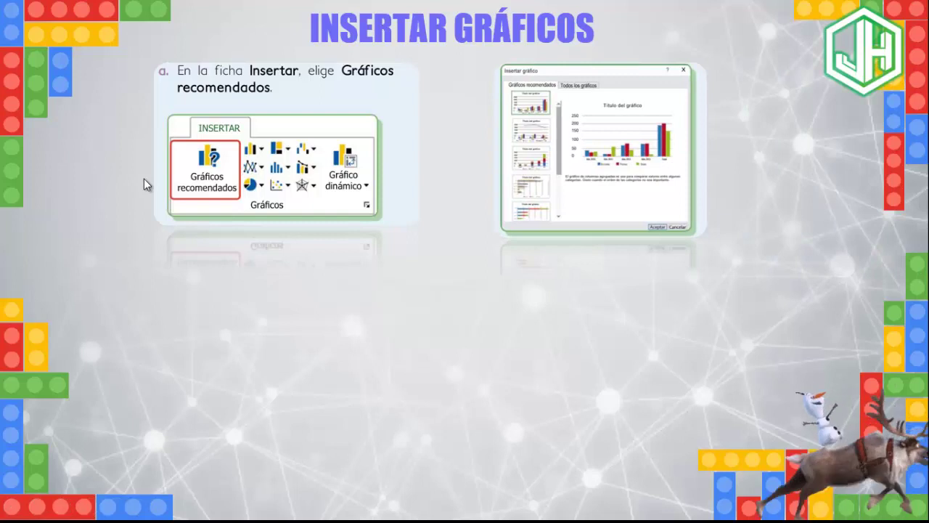
click(144, 179)
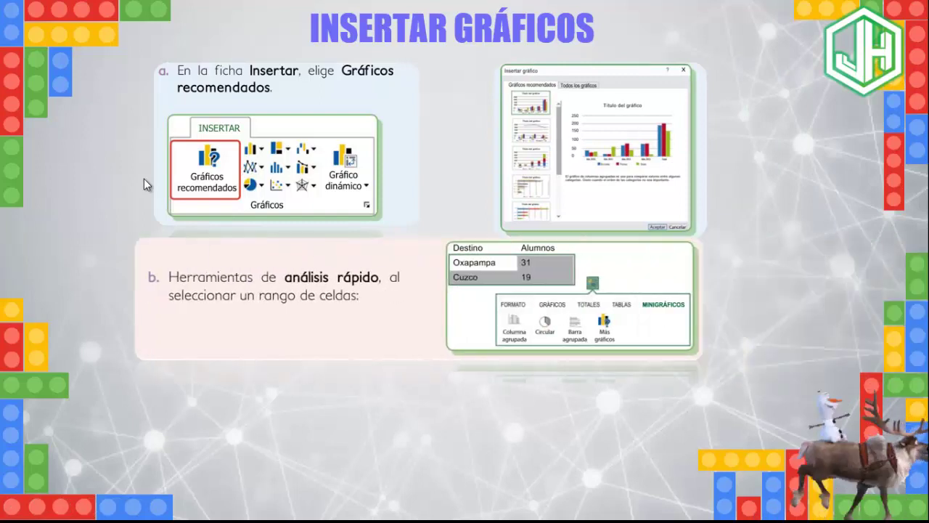
click(143, 179)
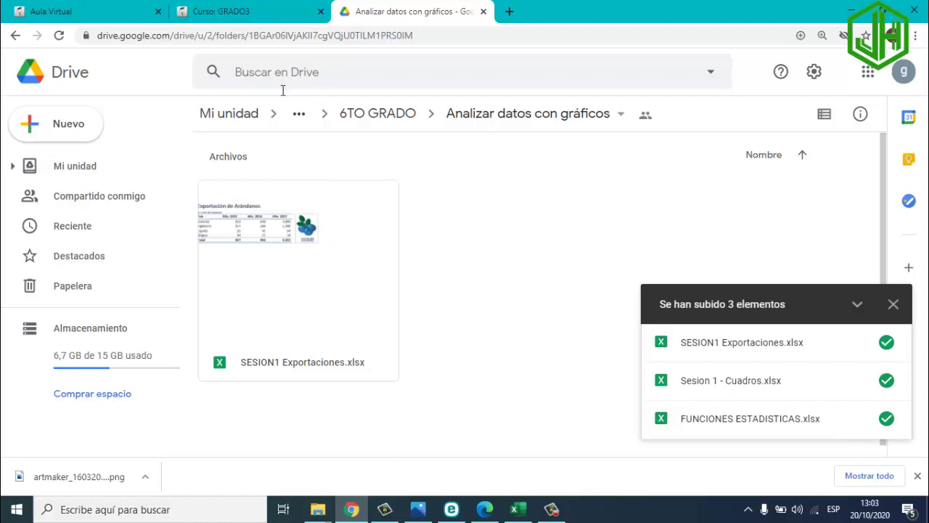
Step: Download SESION1 Exportaciones.xlsx from the Google Drive folder
click(249, 226)
right_click(249, 225)
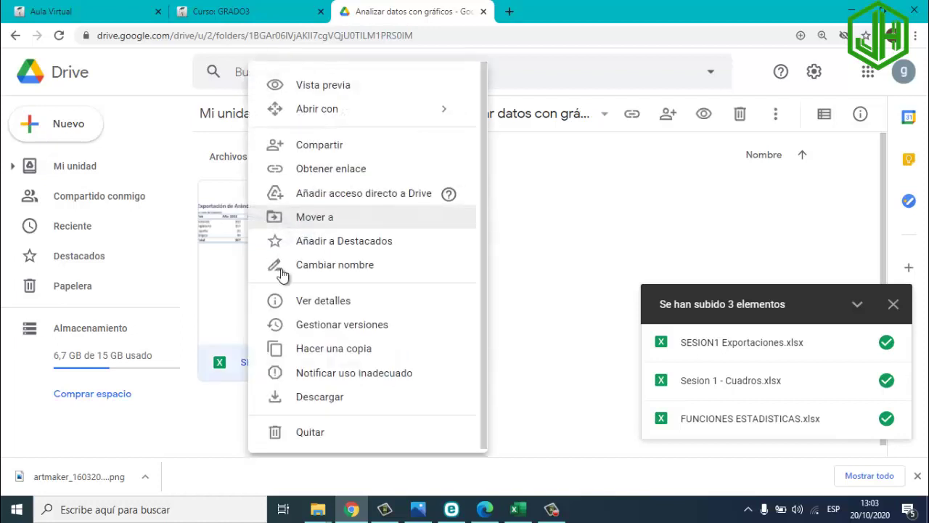
click(317, 398)
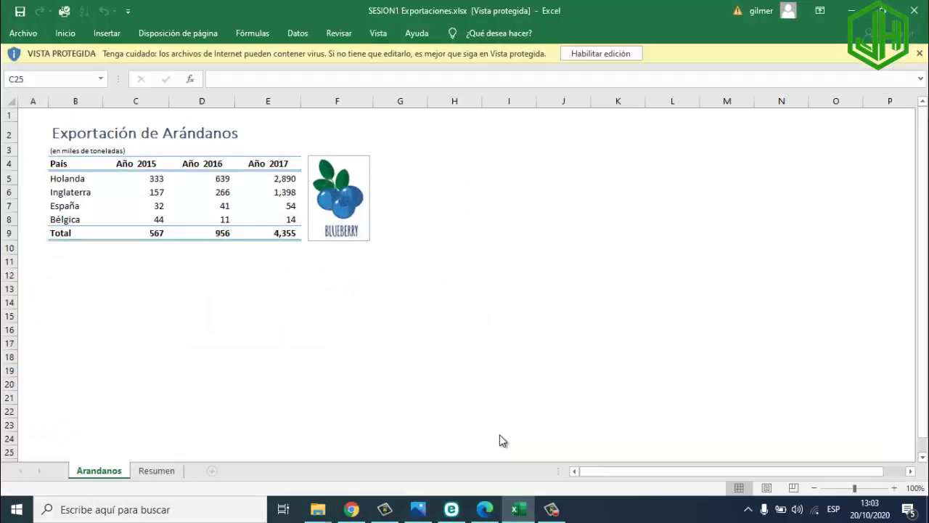
Step: Enable editing of the workbook and check the blueberry picture and the Holanda 2015 value
click(447, 276)
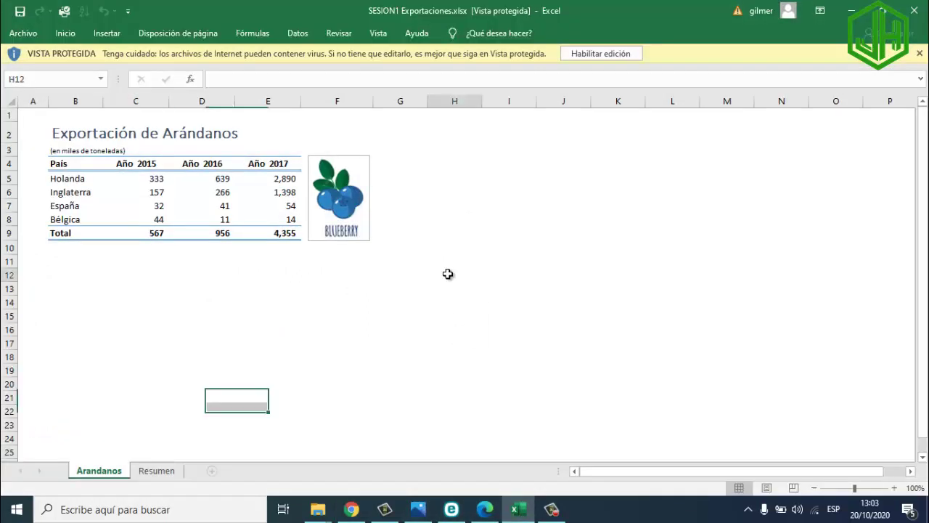
click(476, 190)
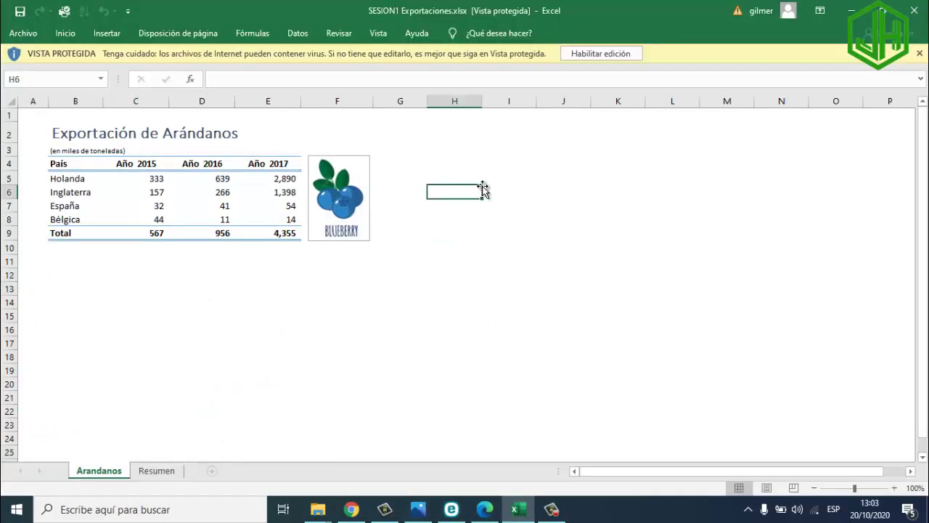
click(585, 59)
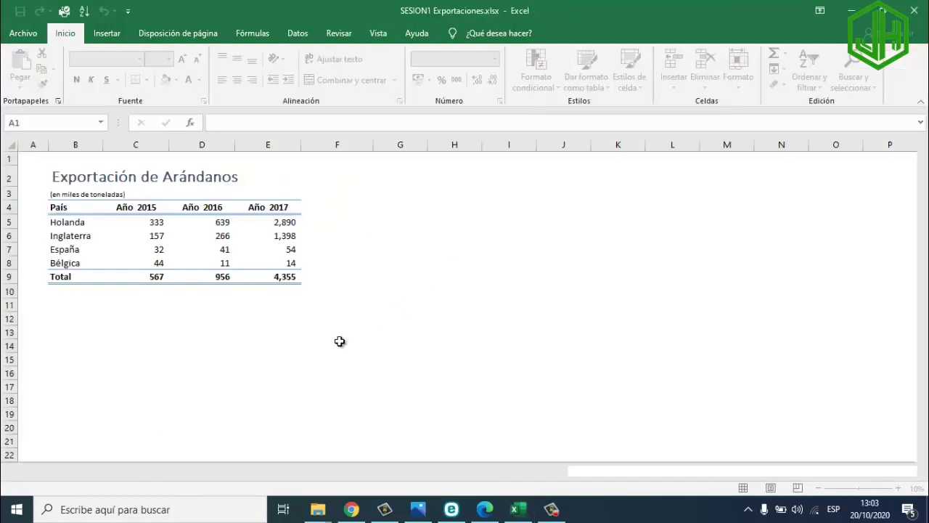
click(231, 329)
click(326, 258)
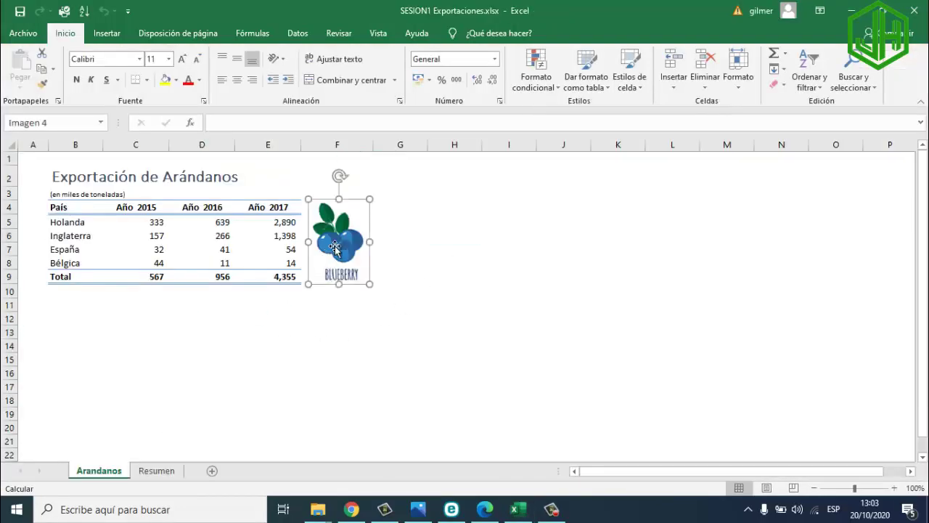
click(401, 302)
click(184, 332)
click(121, 223)
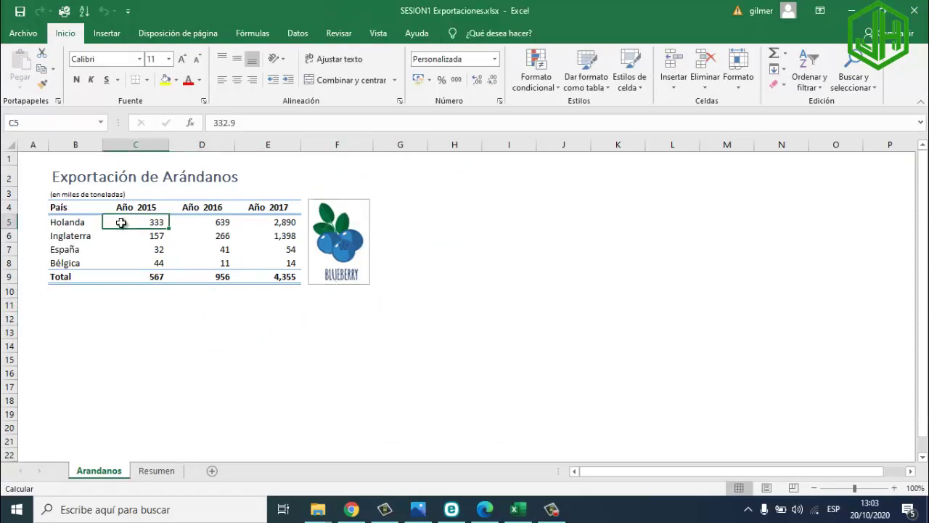
Step: Select the export data B4:E8 from País through Bélgica, excluding the Total row
click(77, 203)
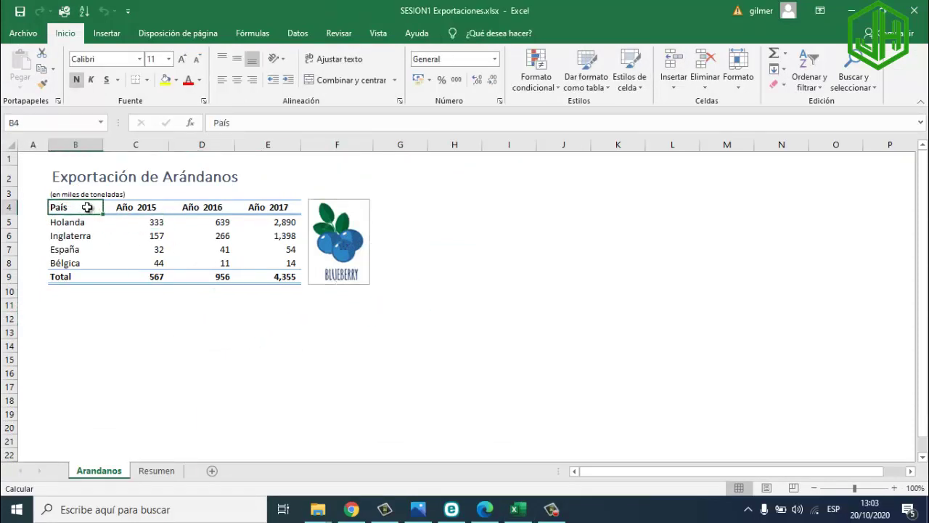
drag(87, 207, 267, 278)
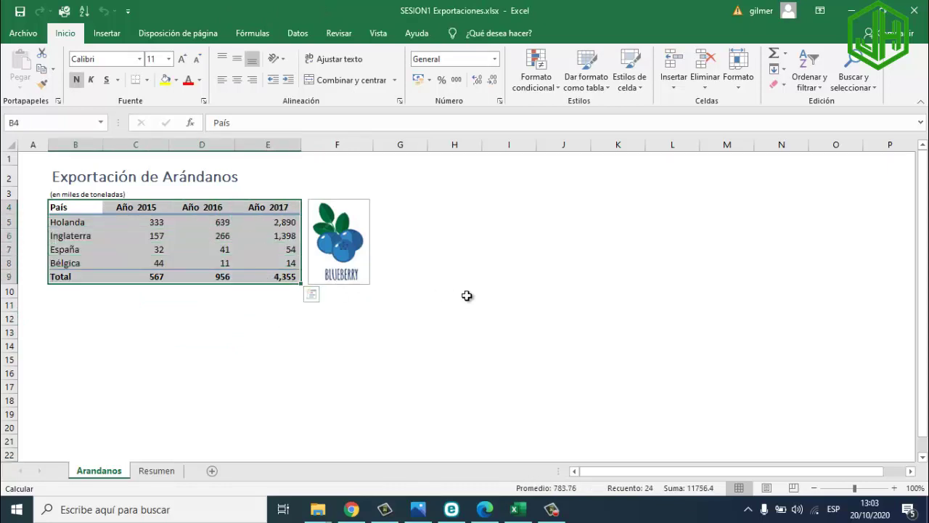
click(493, 291)
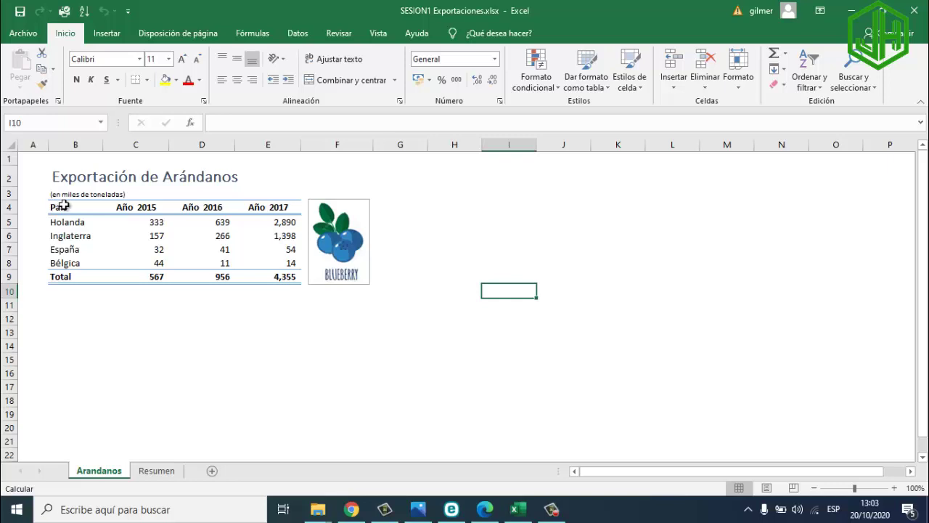
drag(64, 205, 267, 206)
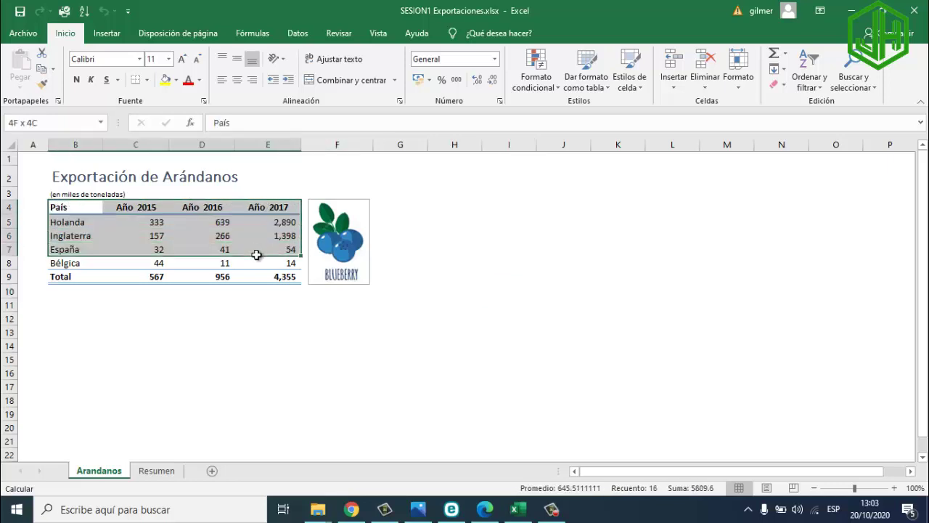
drag(268, 208, 262, 261)
Step: Insert a 3D clustered column chart of B4:E8 and place it beside the blueberry picture
click(107, 34)
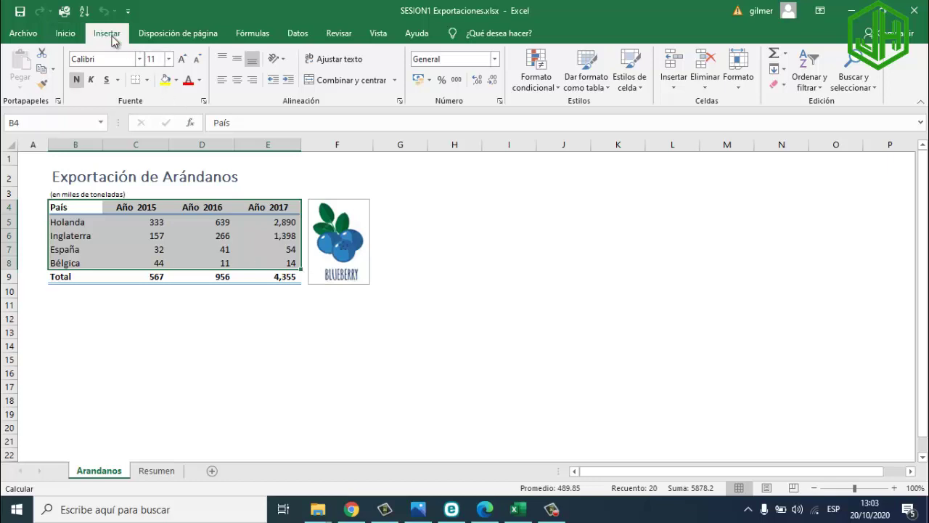
click(414, 58)
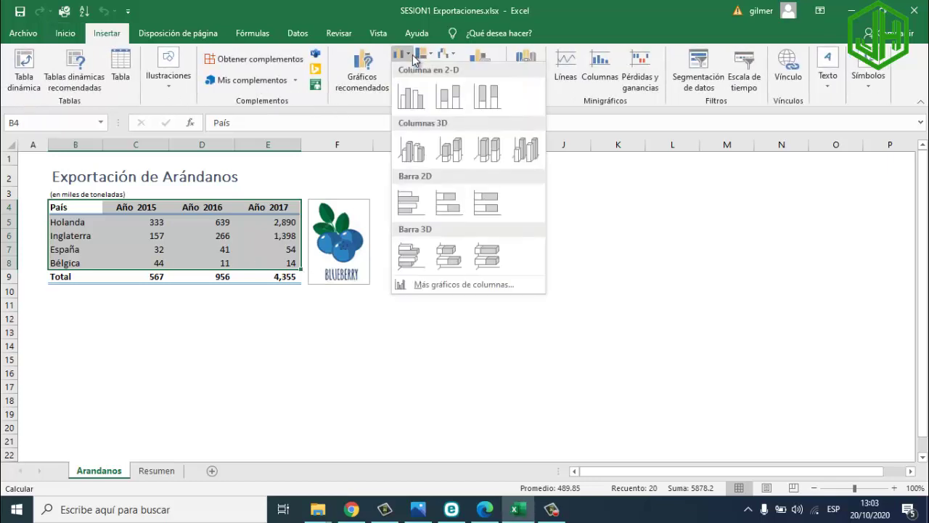
click(425, 149)
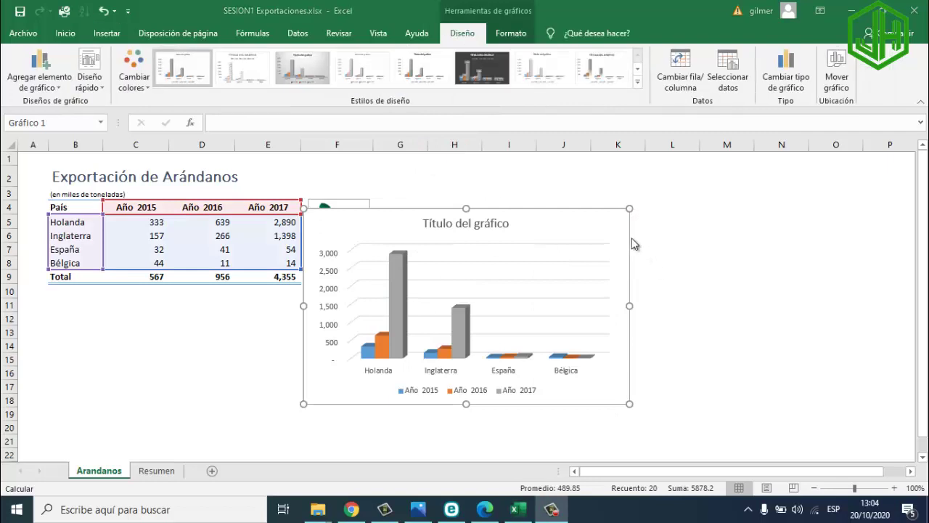
drag(627, 234, 707, 200)
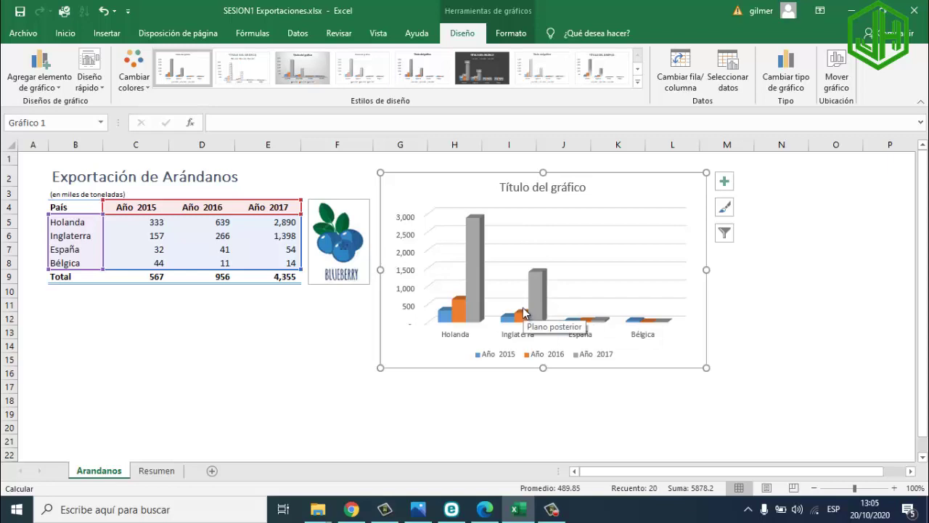
Step: Show the chart title and data labels on the columns
click(724, 183)
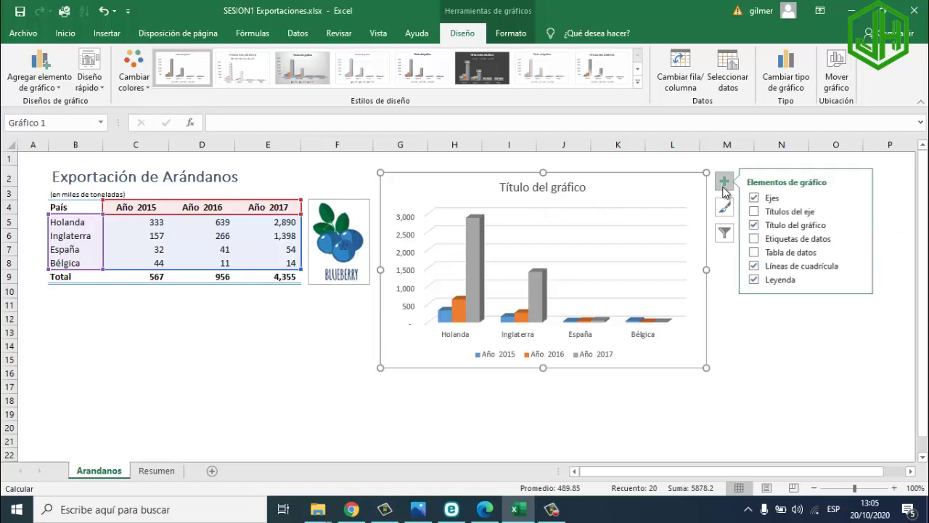
click(758, 226)
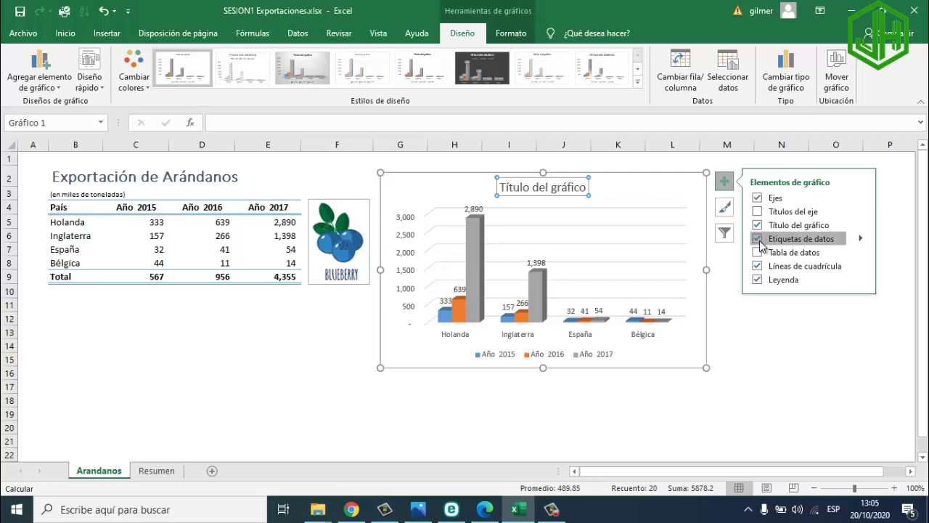
click(760, 241)
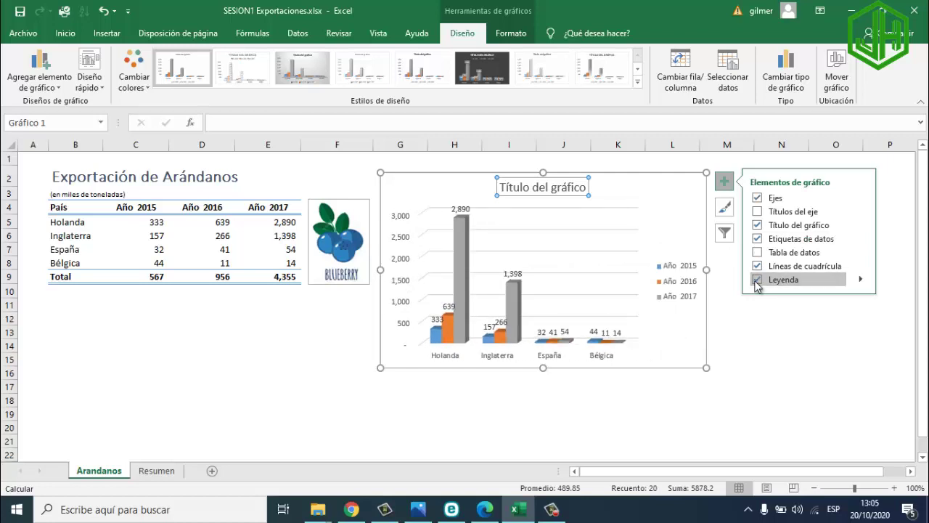
Step: Try the legend on, off and at Arriba, finally removing it from the chart
click(755, 281)
click(756, 281)
click(755, 281)
click(756, 281)
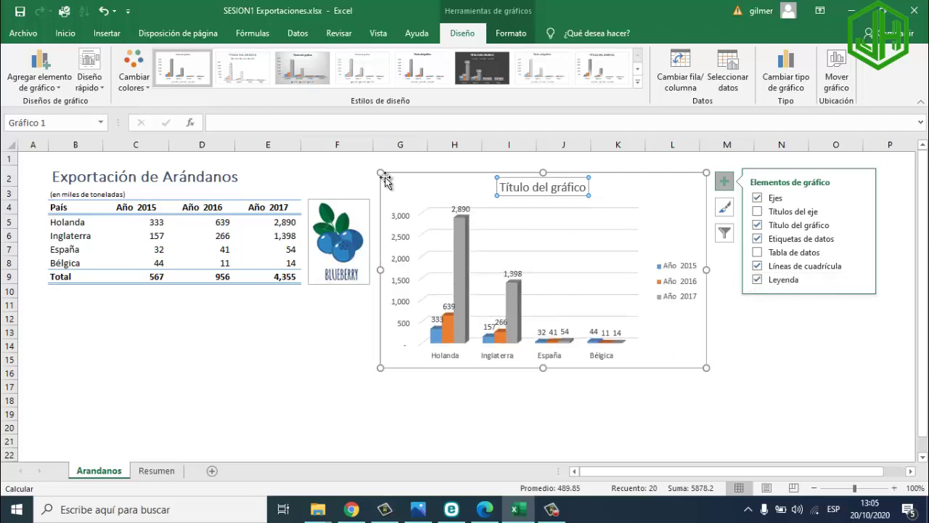
click(860, 279)
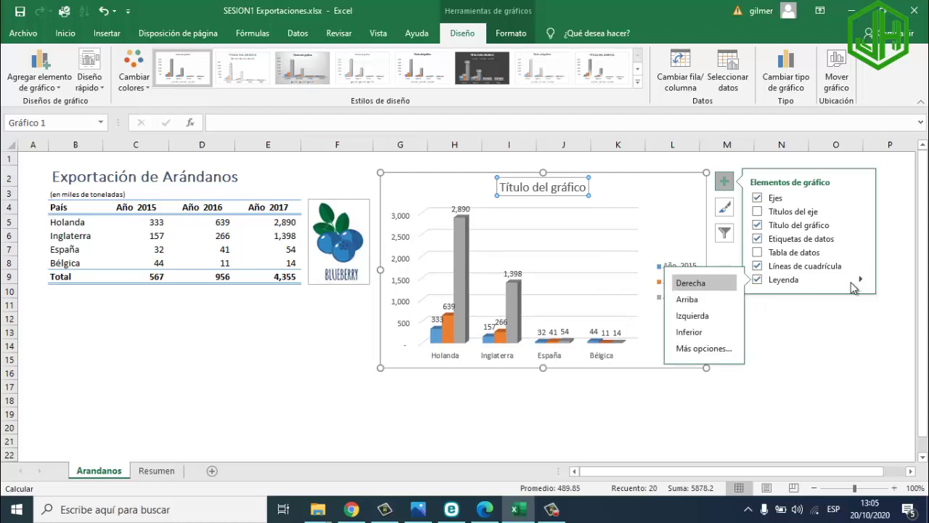
click(697, 298)
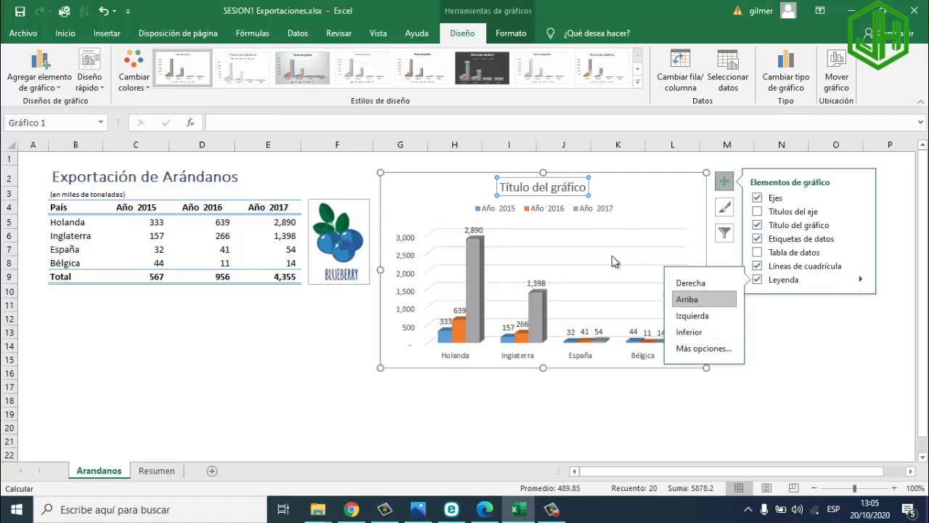
click(757, 279)
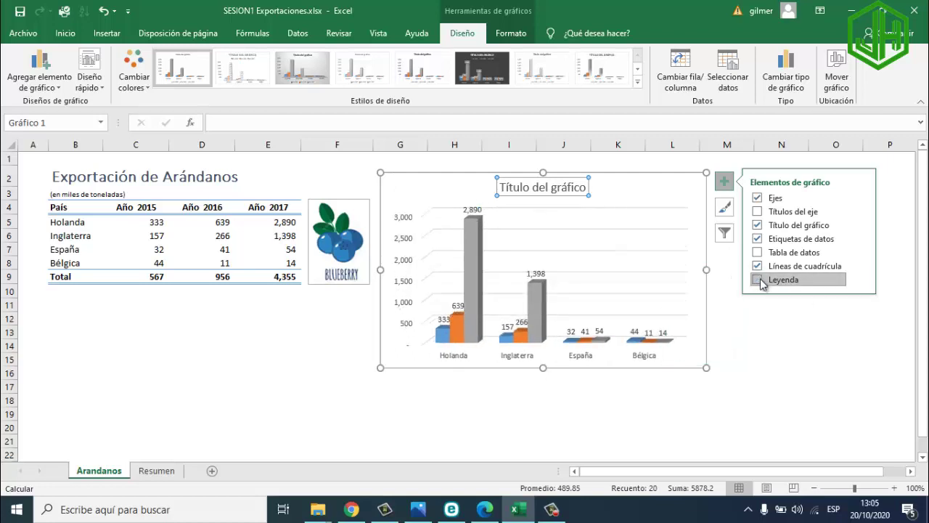
click(757, 280)
click(761, 281)
click(760, 280)
click(761, 280)
Step: Toggle gridlines, a data table and axis titles, leaving gridlines on and the others off
click(758, 252)
click(758, 252)
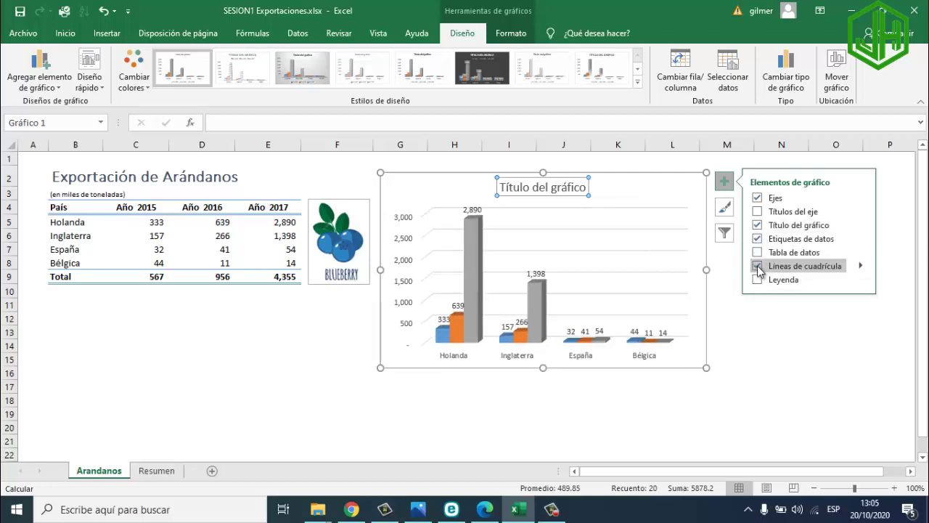
click(758, 267)
click(758, 267)
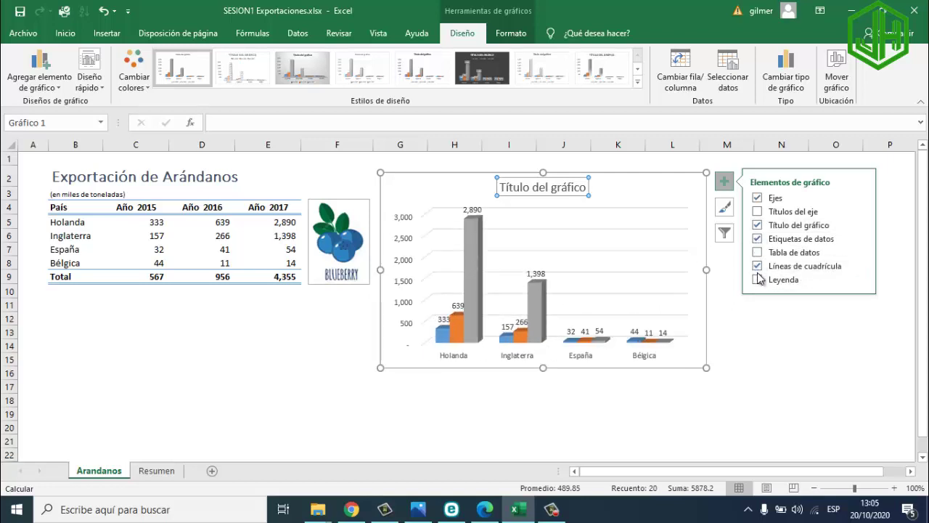
click(758, 252)
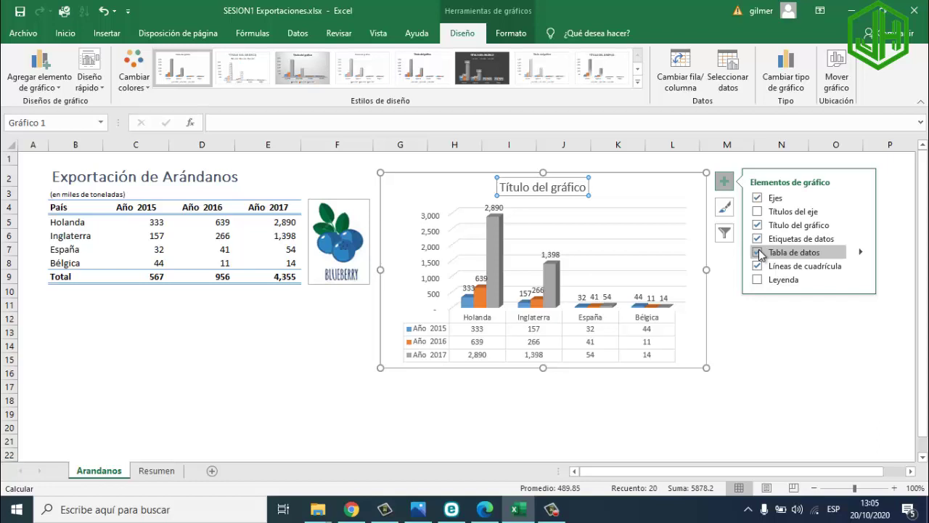
click(758, 252)
click(757, 212)
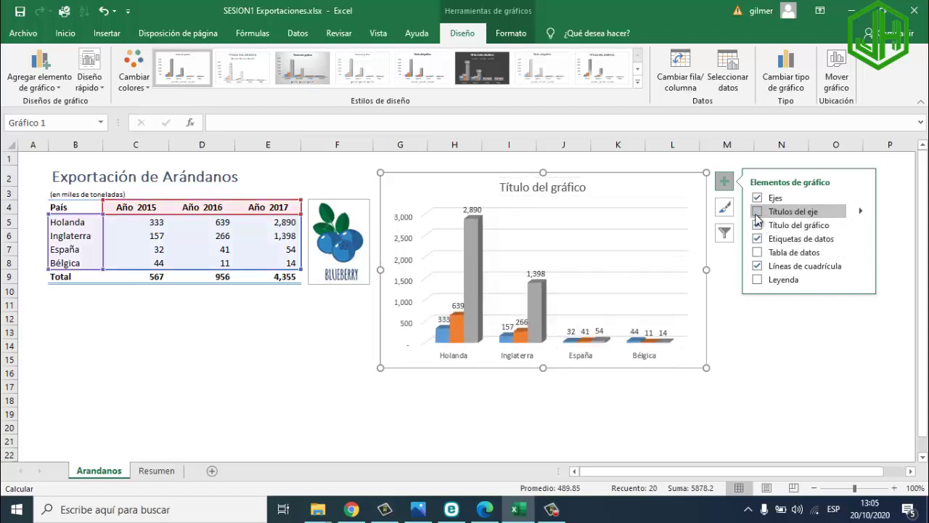
click(756, 212)
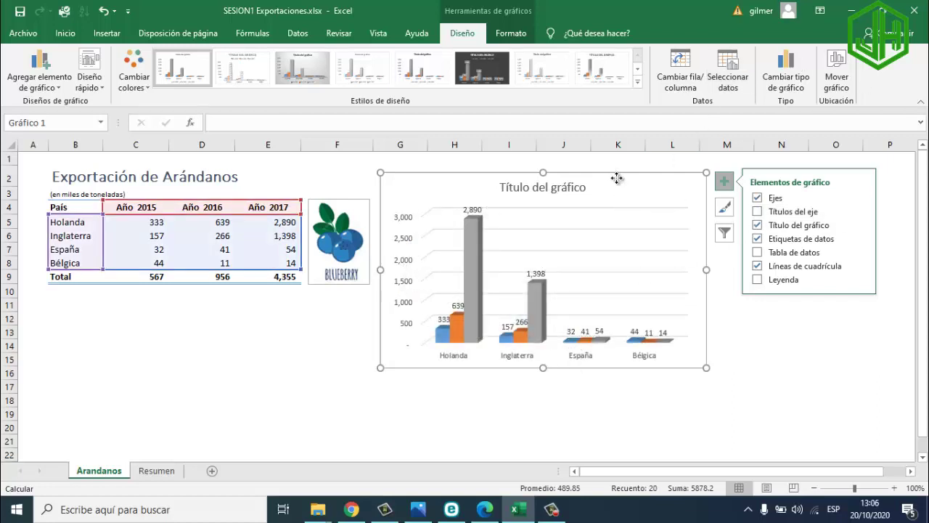
Step: Nudge the chart lower and try dark, bold-title and plain styles with a blue-grey colour scheme
drag(614, 205, 619, 226)
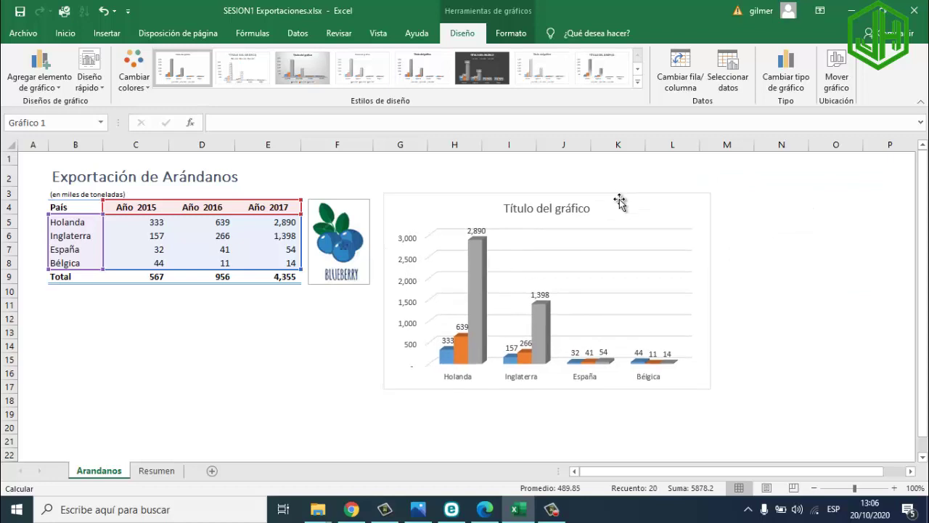
click(482, 68)
click(603, 68)
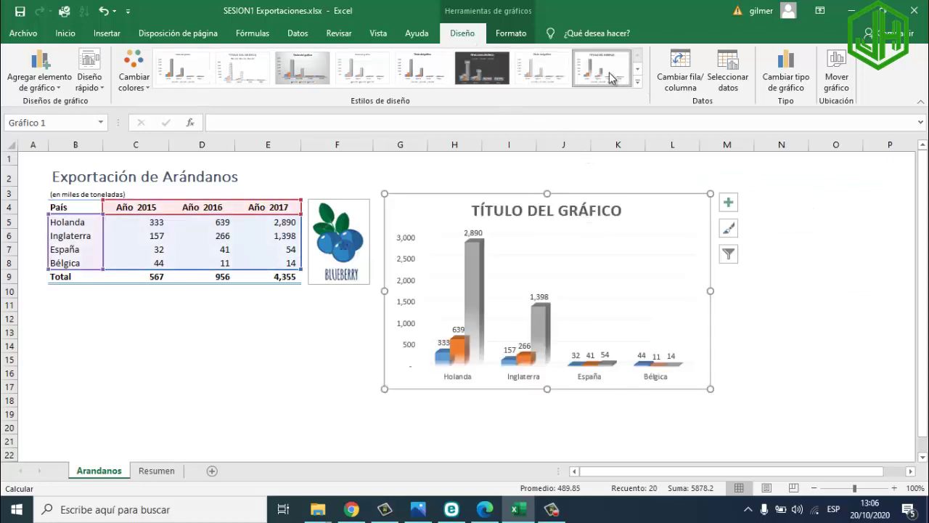
click(207, 76)
click(134, 76)
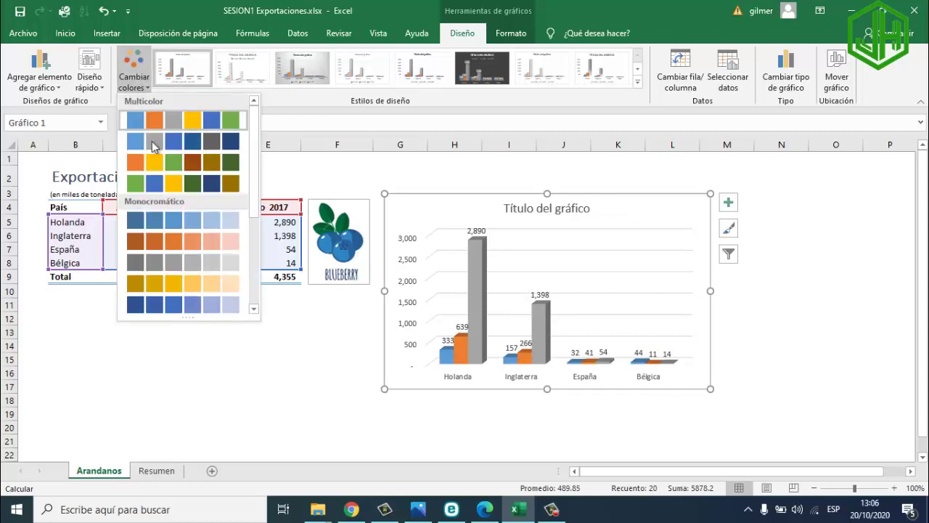
click(167, 148)
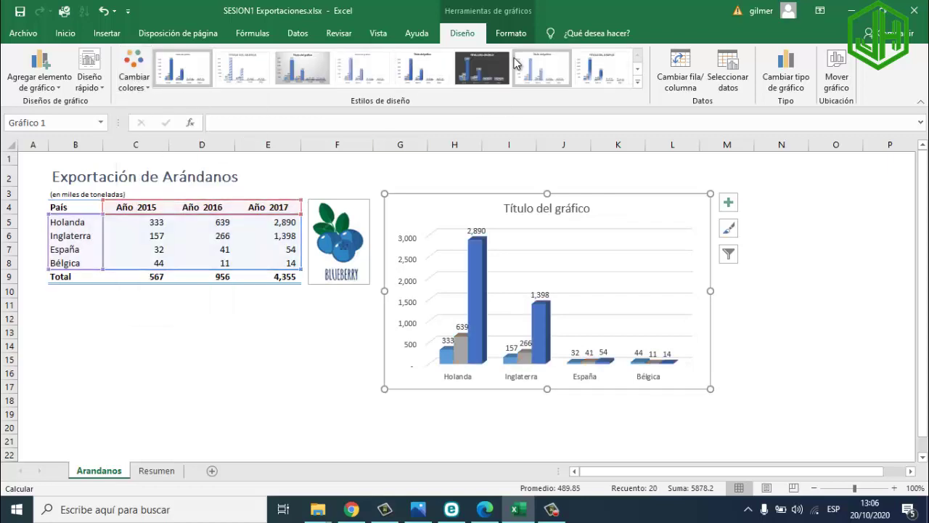
Step: From the chart style panel, apply blue monochrome, then the dark style with gold monochrome colours
click(729, 229)
click(802, 228)
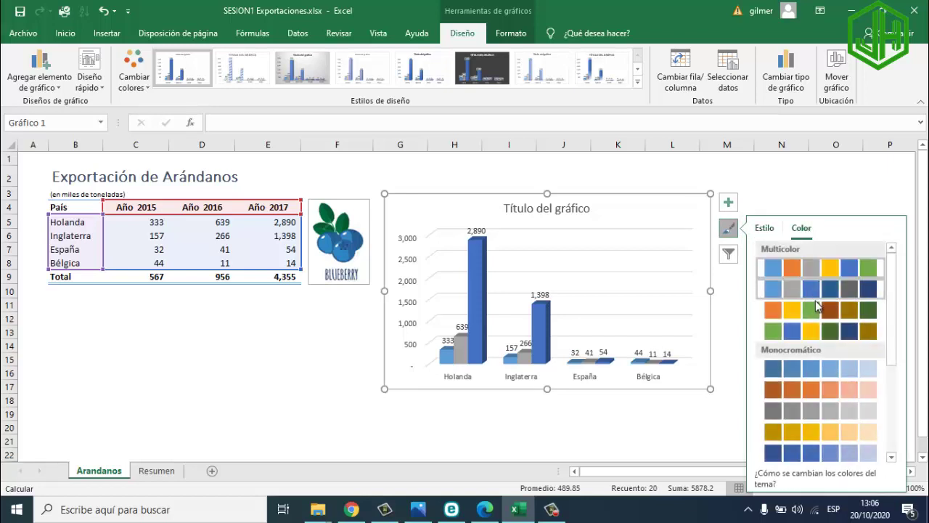
scroll(837, 358, down, 3)
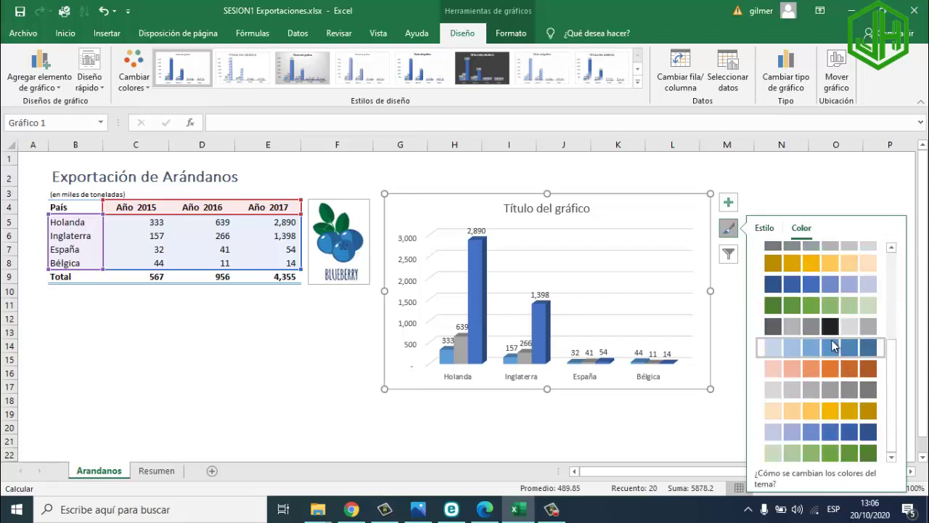
click(854, 437)
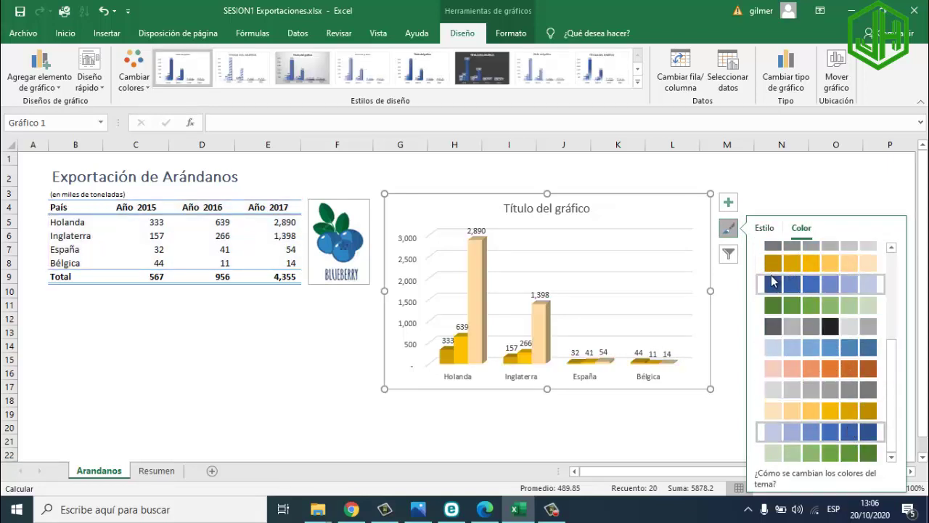
scroll(823, 334, up, 3)
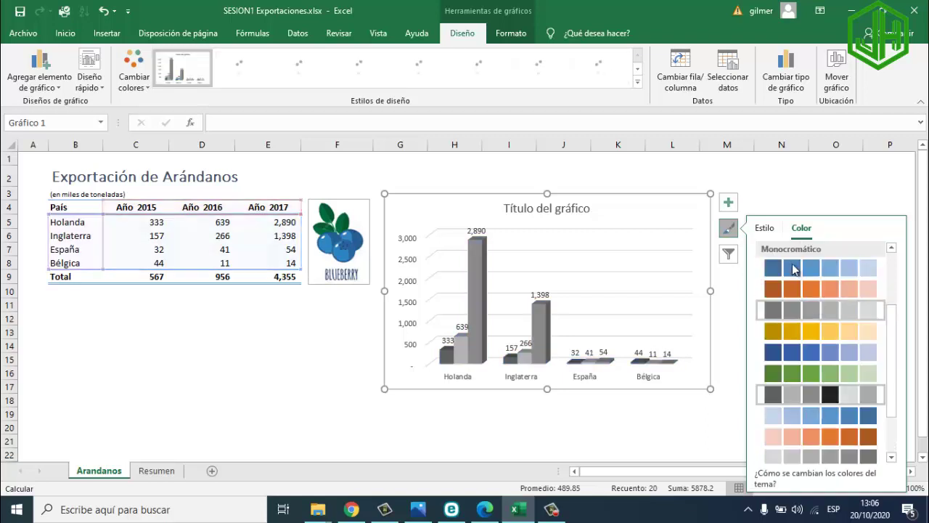
click(764, 227)
scroll(799, 387, down, 3)
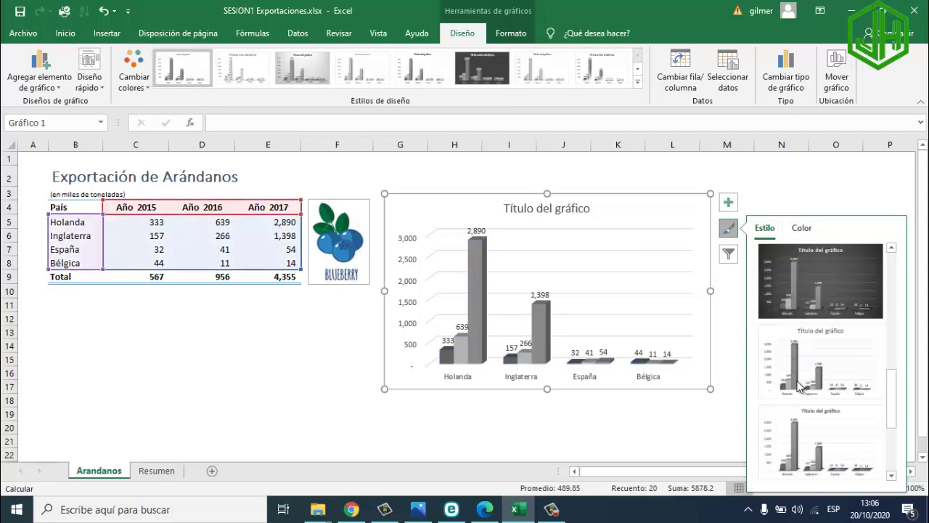
click(809, 299)
click(801, 228)
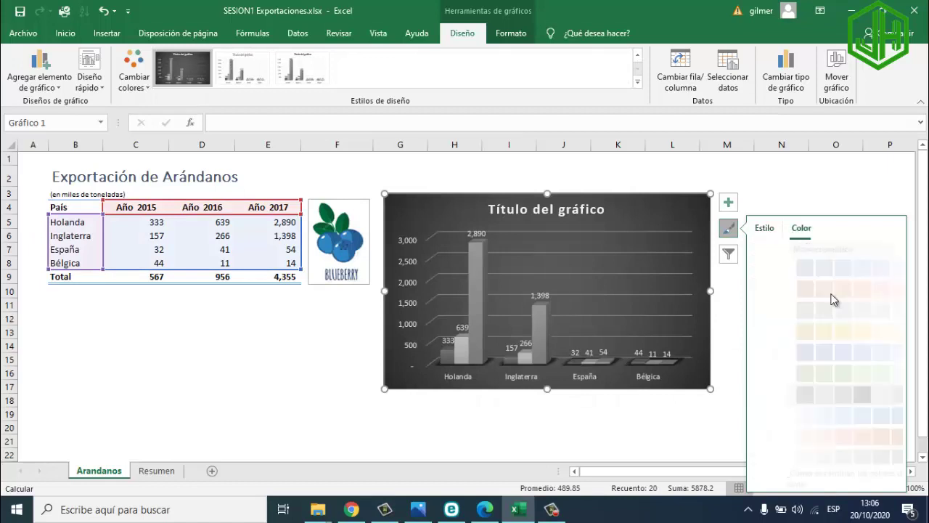
click(800, 312)
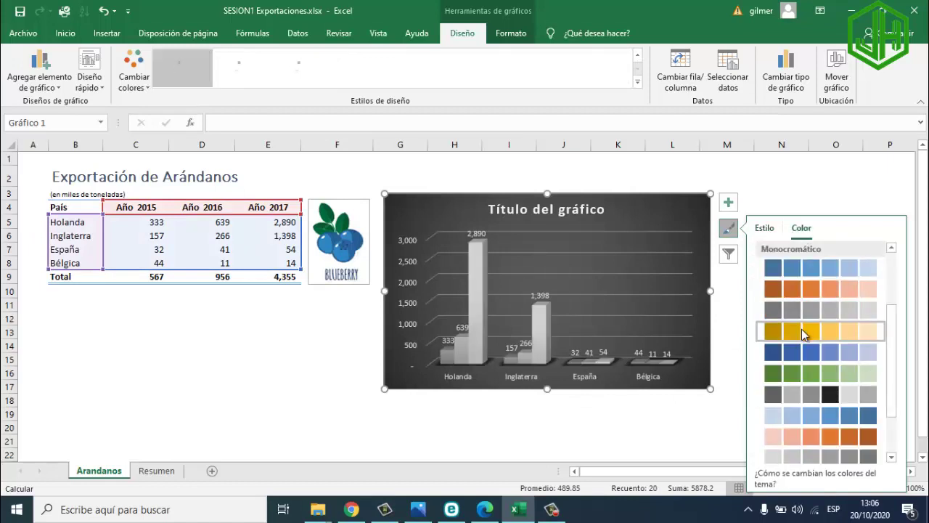
click(804, 332)
Step: Delete the chart with Supr, marking Supr and Backspace on the keyboard reference picture
click(348, 348)
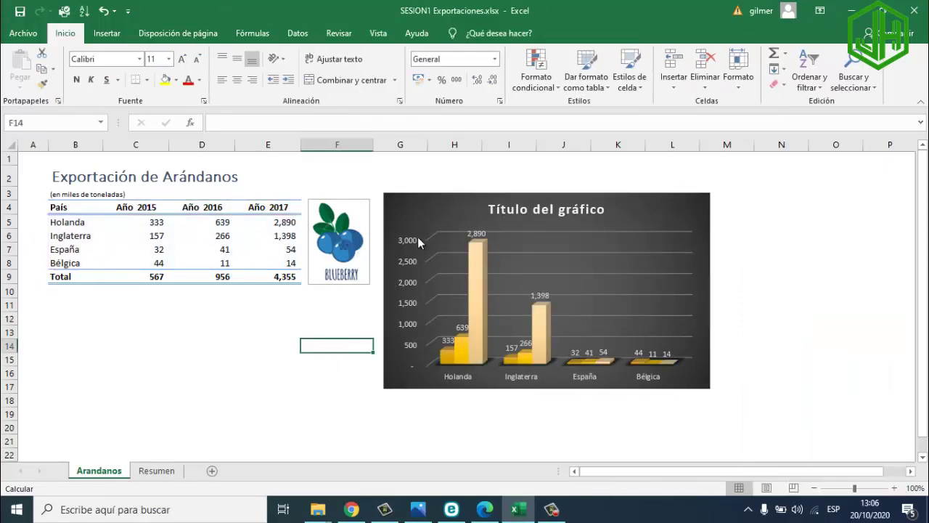
click(460, 194)
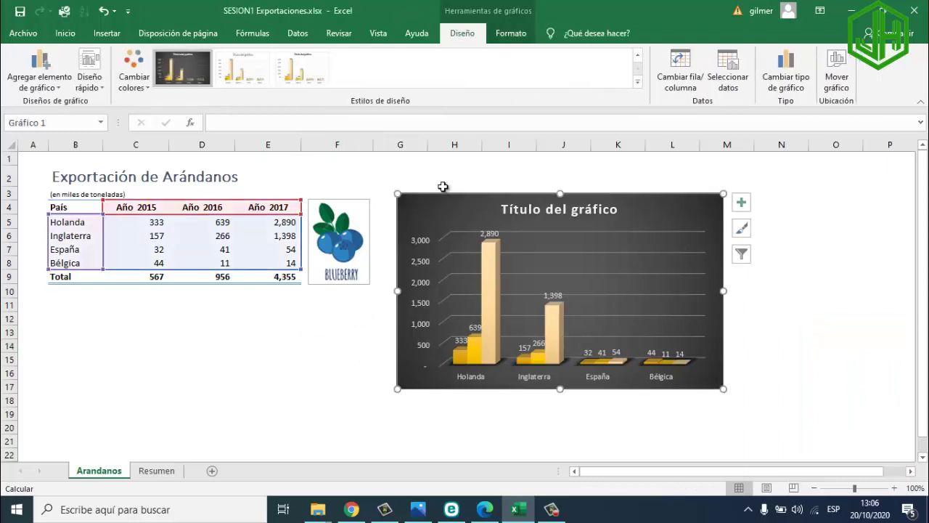
key(Delete)
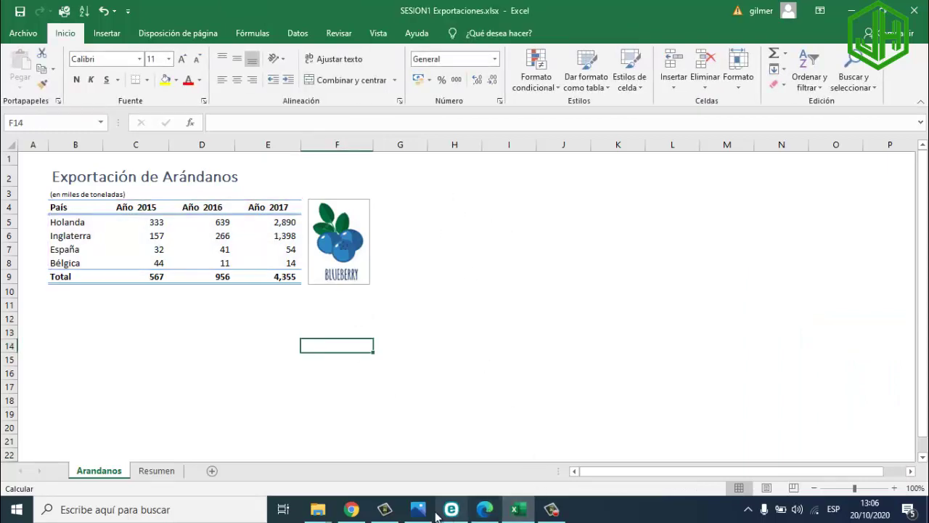
click(418, 509)
key(ctrl+1)
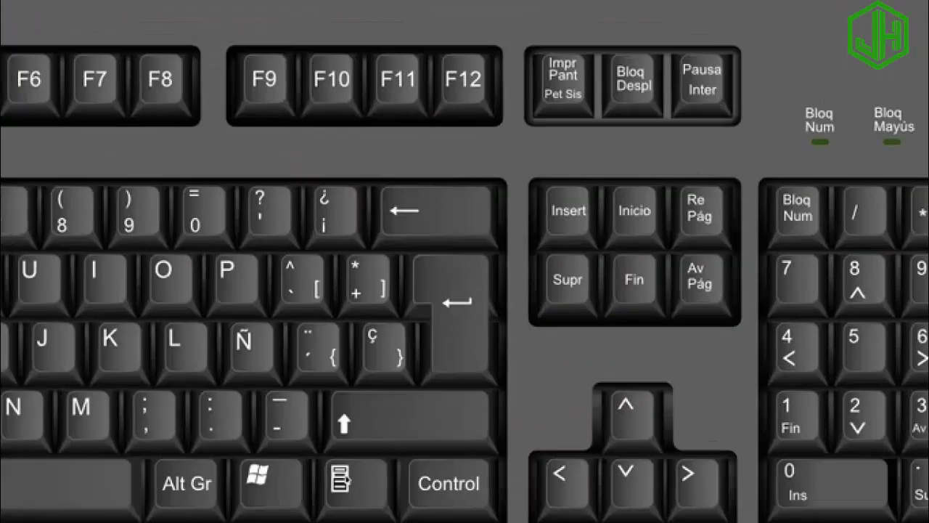
drag(559, 238, 603, 256)
drag(497, 151, 490, 199)
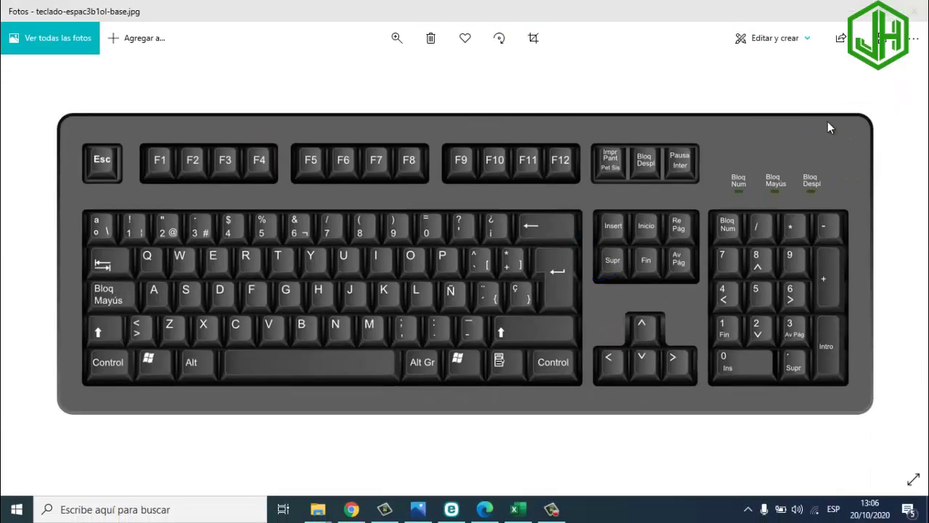
click(864, 13)
Step: Move through cells J6, D15, E13 and D17 around the blueberry table
click(543, 234)
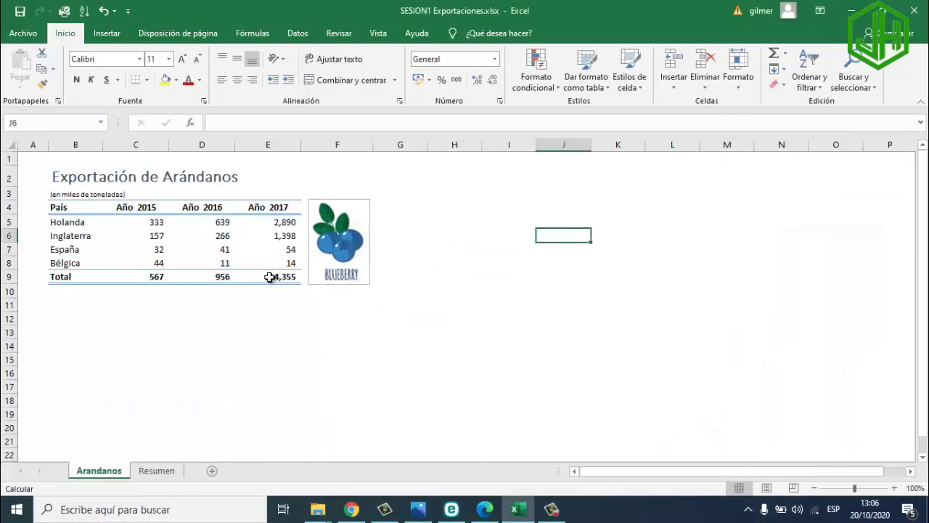
click(190, 359)
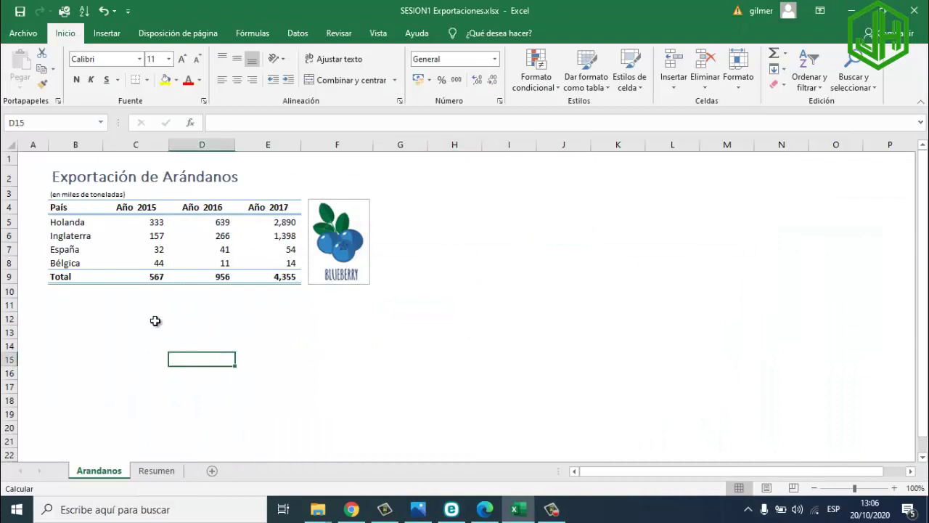
drag(65, 222, 149, 239)
click(278, 334)
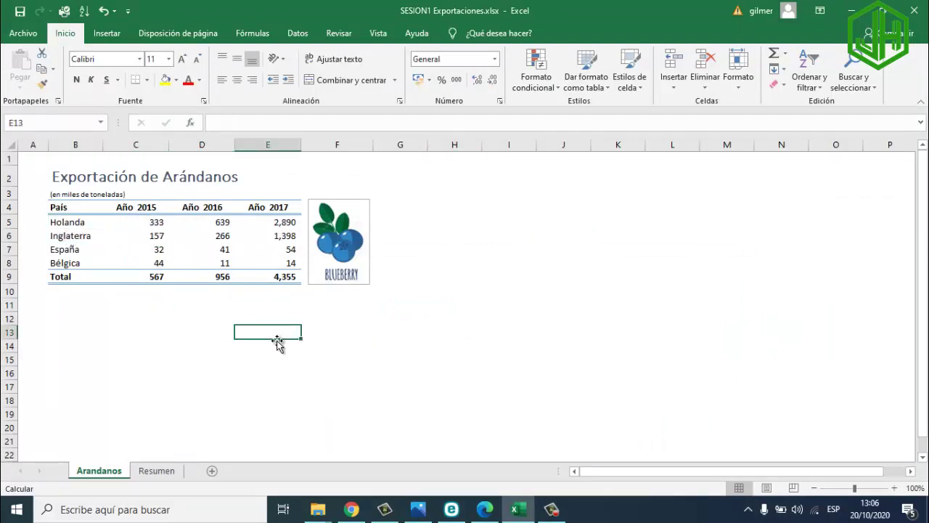
click(180, 382)
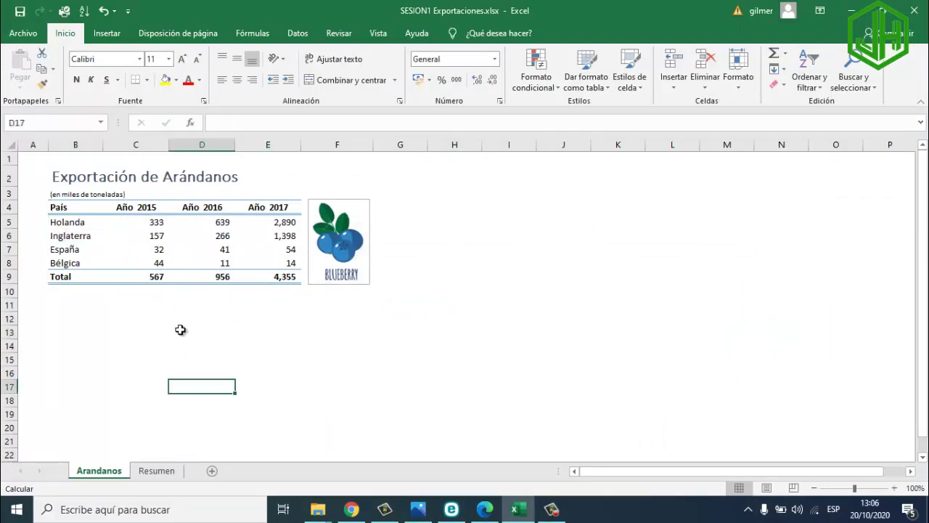
Step: Select header row B4:E4 together with Total row B9:E9, consulting the keyboard picture
drag(65, 206, 280, 207)
click(418, 509)
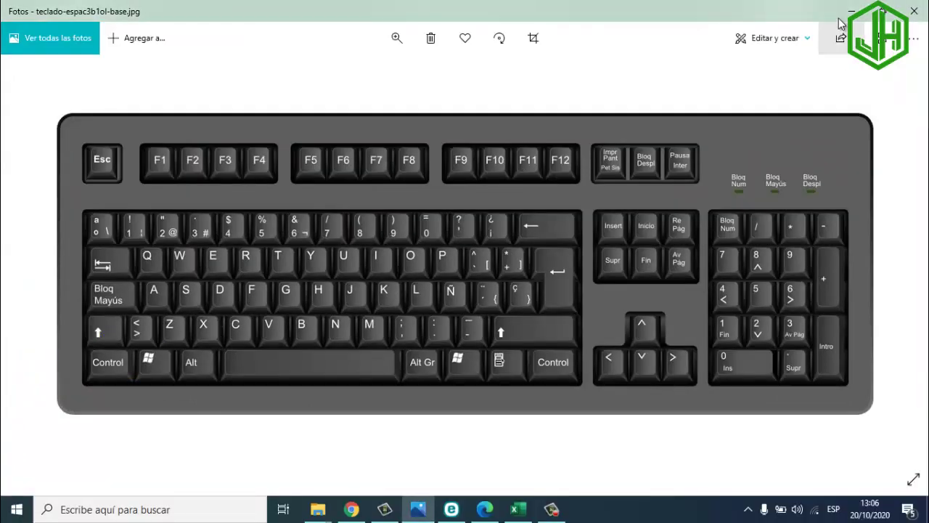
click(839, 19)
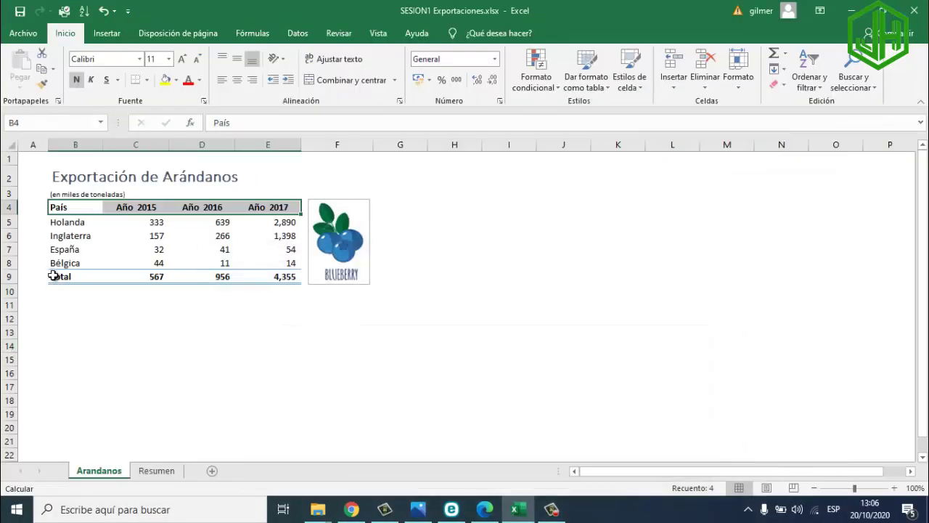
mouse_move(54, 276)
mouse_down()
mouse_move(281, 274)
mouse_move(268, 281)
mouse_up()
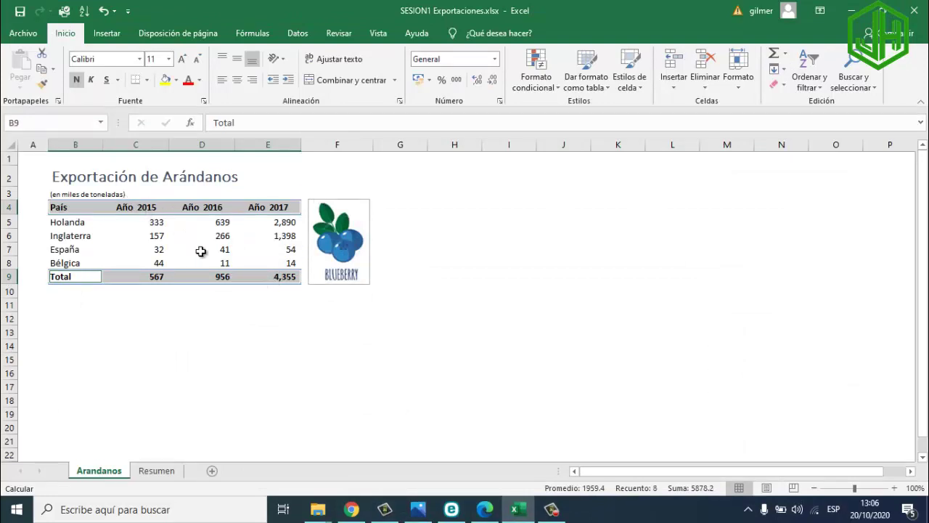
Step: Insert a 3D column chart of the totals and add value labels to its columns
click(106, 33)
click(405, 55)
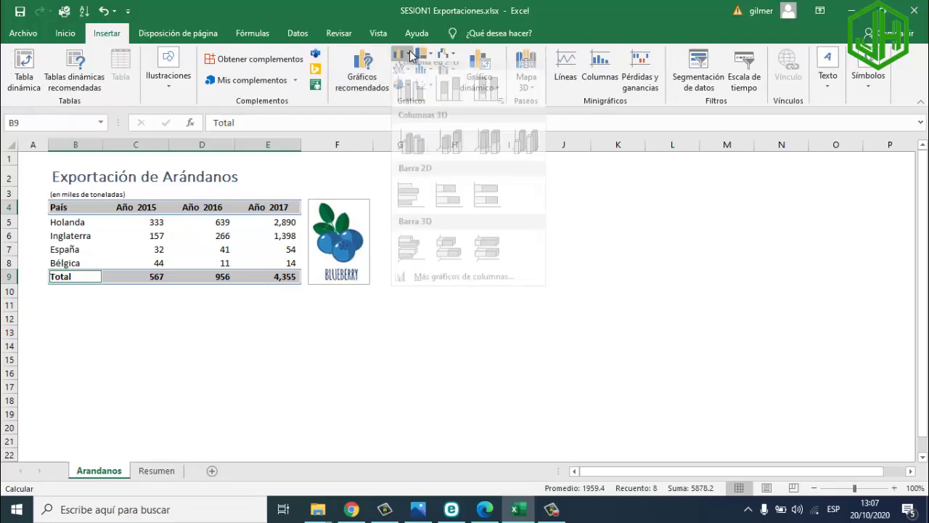
click(411, 149)
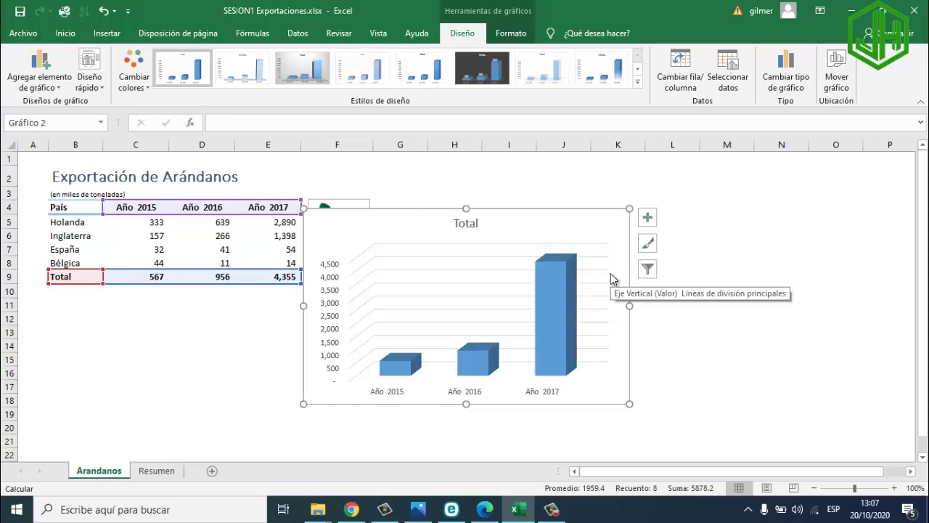
click(647, 217)
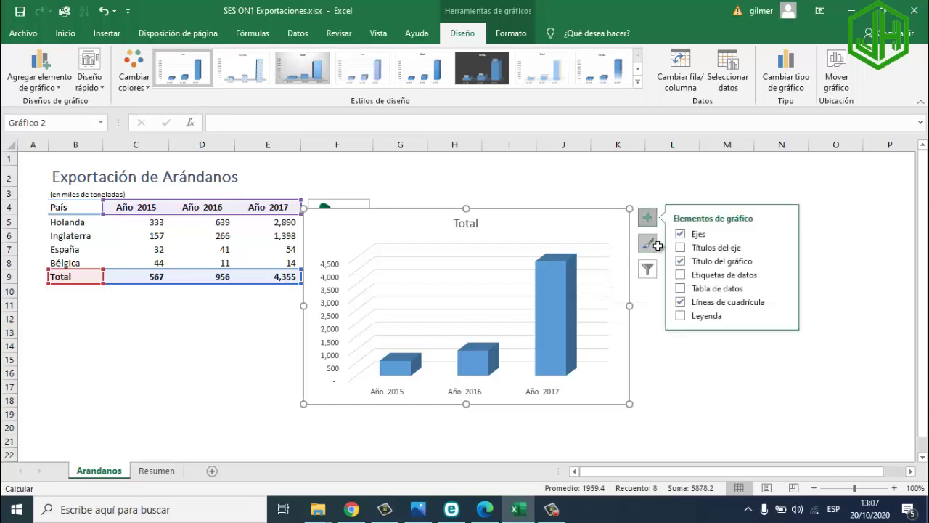
click(683, 276)
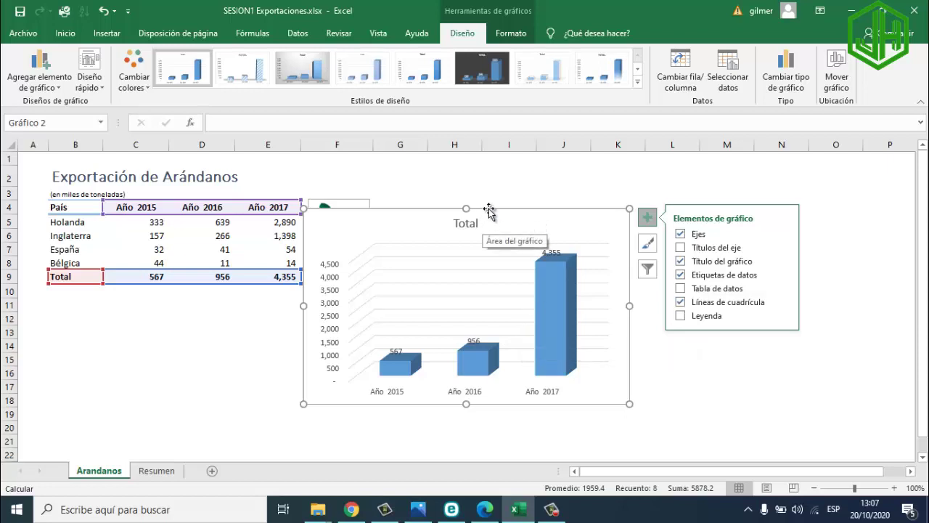
Step: Move the TOTAL chart off the picture, shrink it, and give it the dark style
drag(473, 210, 588, 174)
drag(720, 370, 651, 326)
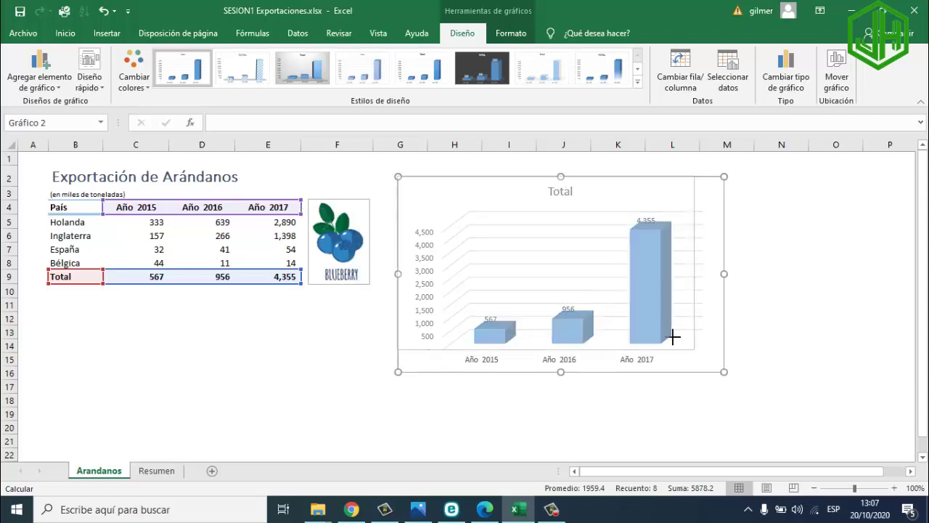
click(485, 69)
click(133, 73)
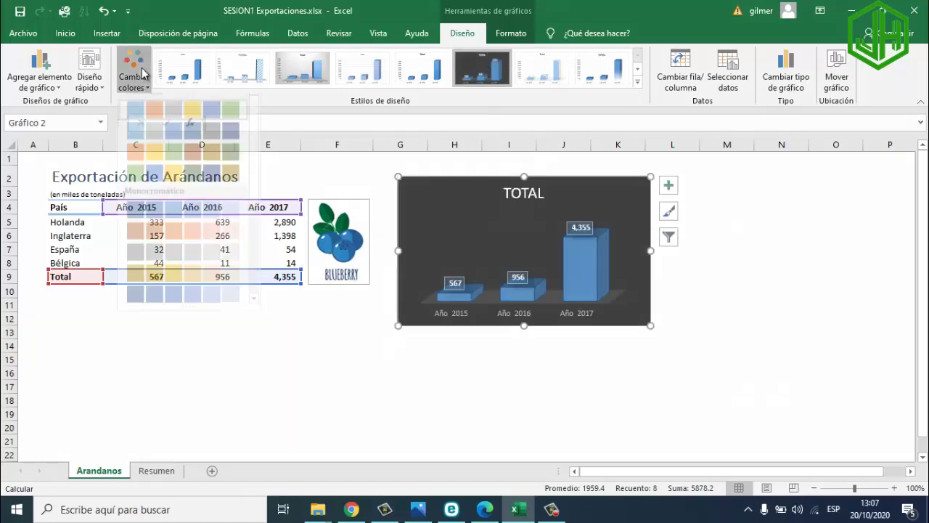
key(Escape)
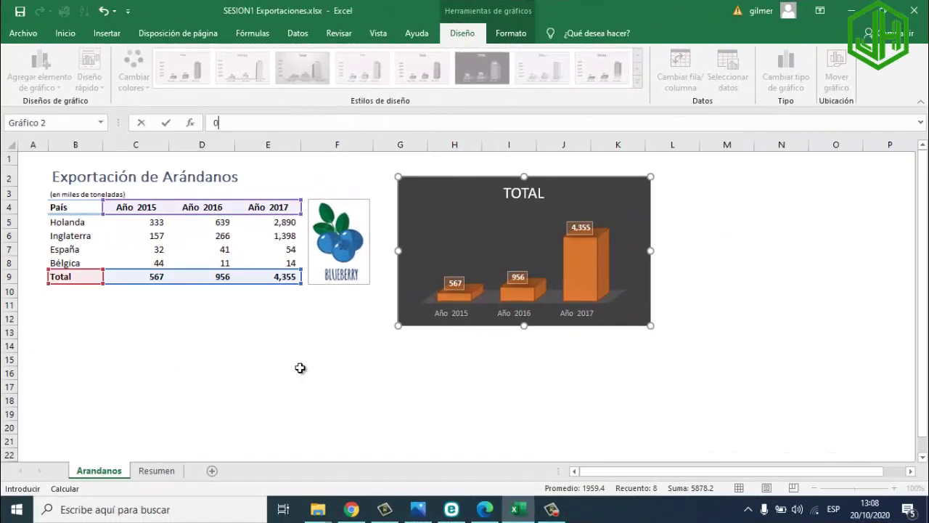
Step: Select the country rows with year headers, B4:E8
click(304, 371)
click(150, 236)
mouse_move(77, 207)
mouse_down()
mouse_move(226, 227)
mouse_move(249, 235)
mouse_move(258, 264)
mouse_up()
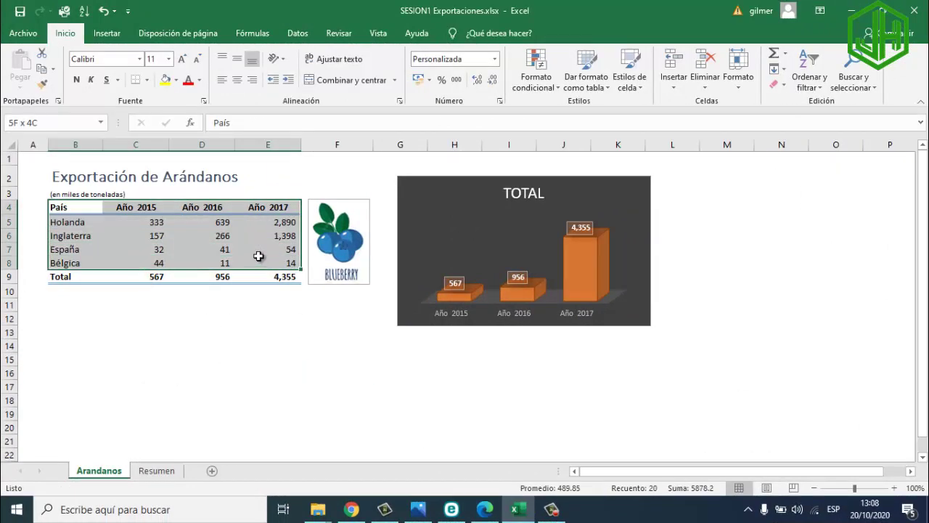
Step: Insert a 3-D column chart of the countries' 2015–2017 exports
click(108, 33)
click(408, 54)
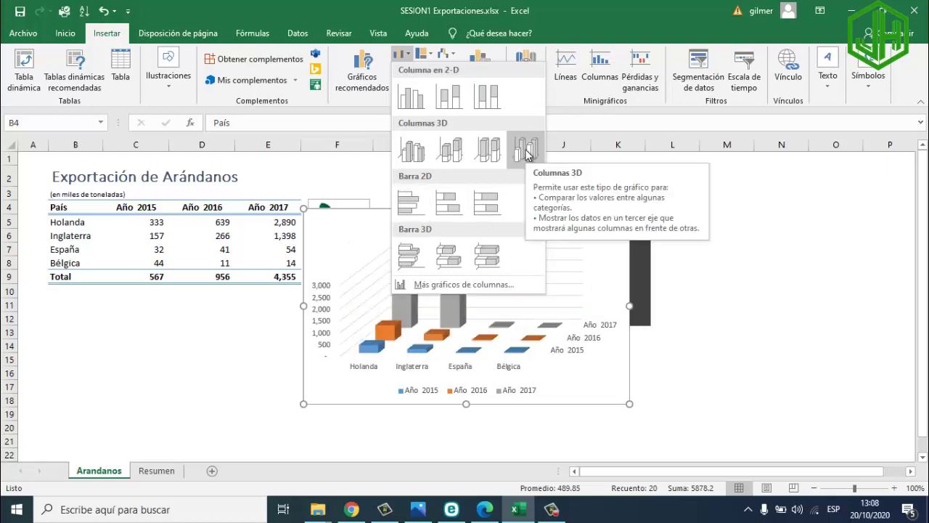
click(528, 150)
Step: Move and resize the 3-D chart to sit beside the TOTAL chart, stretched taller
mouse_move(518, 218)
mouse_down()
mouse_move(356, 279)
mouse_move(759, 200)
mouse_up()
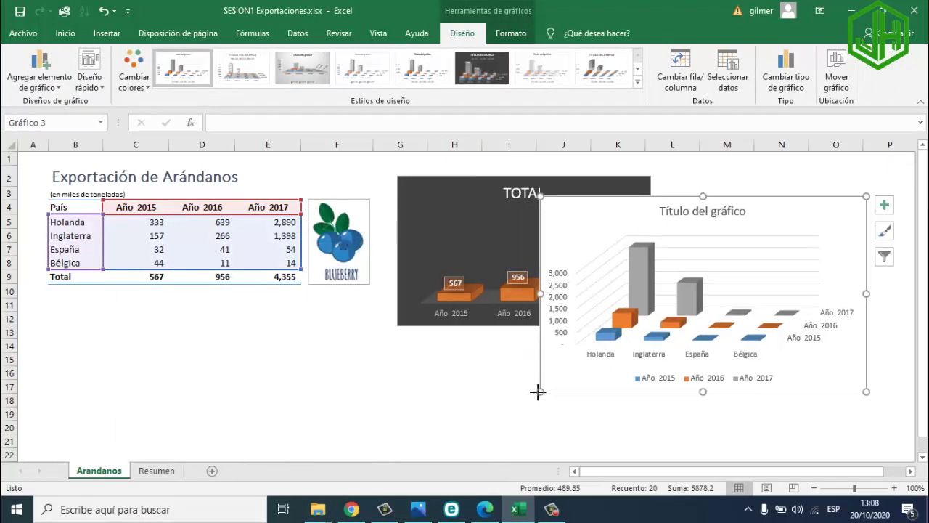
drag(538, 392, 564, 369)
drag(674, 209, 766, 181)
drag(748, 471, 799, 474)
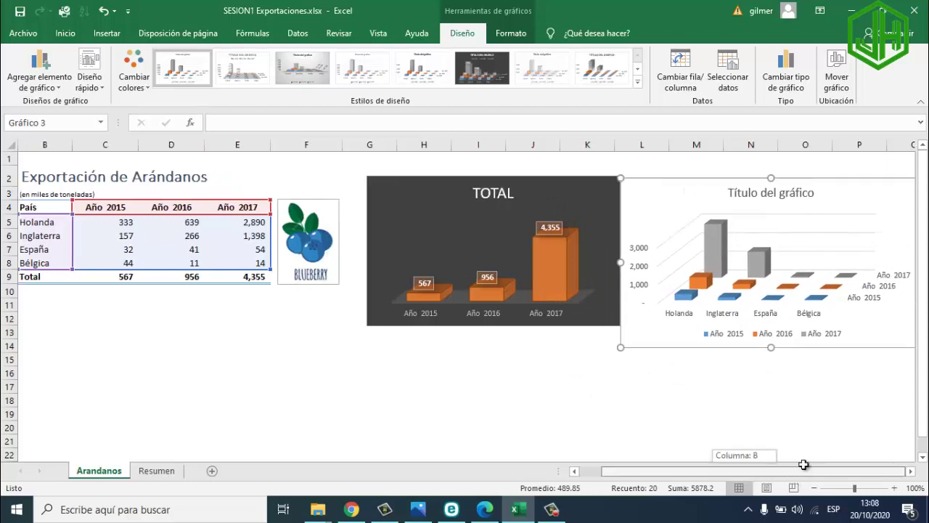
drag(622, 348, 650, 320)
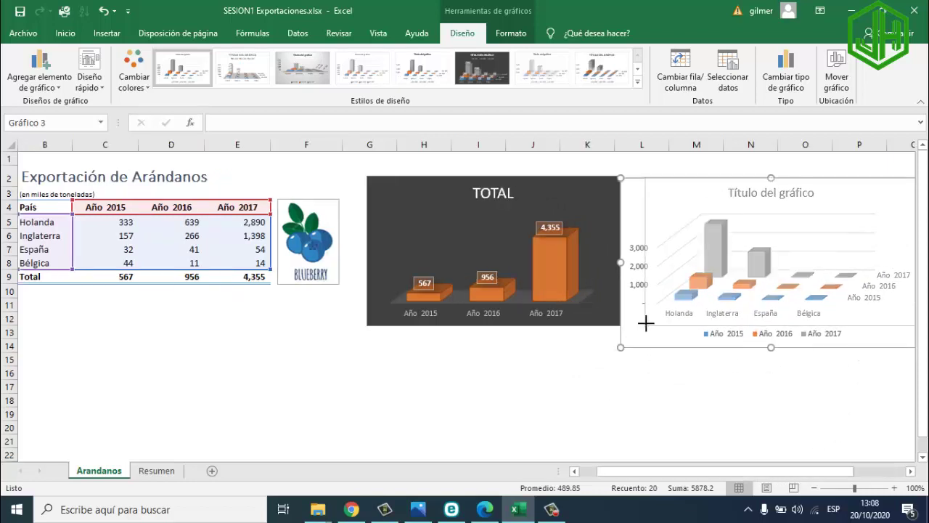
drag(679, 180, 649, 179)
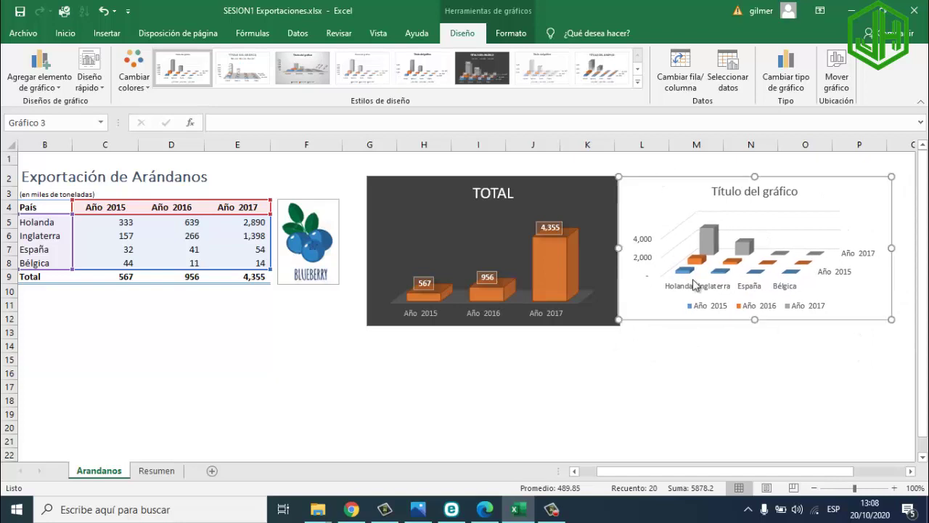
click(753, 324)
click(751, 318)
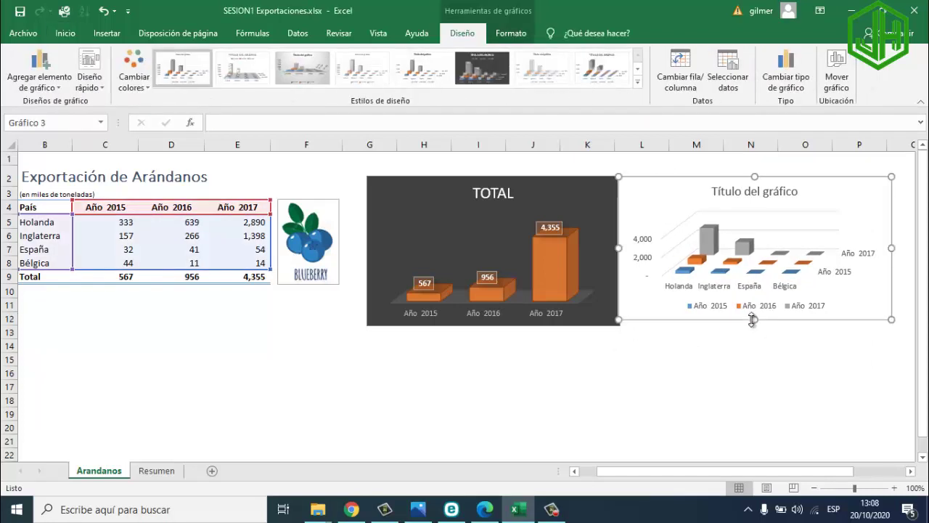
drag(751, 318, 754, 339)
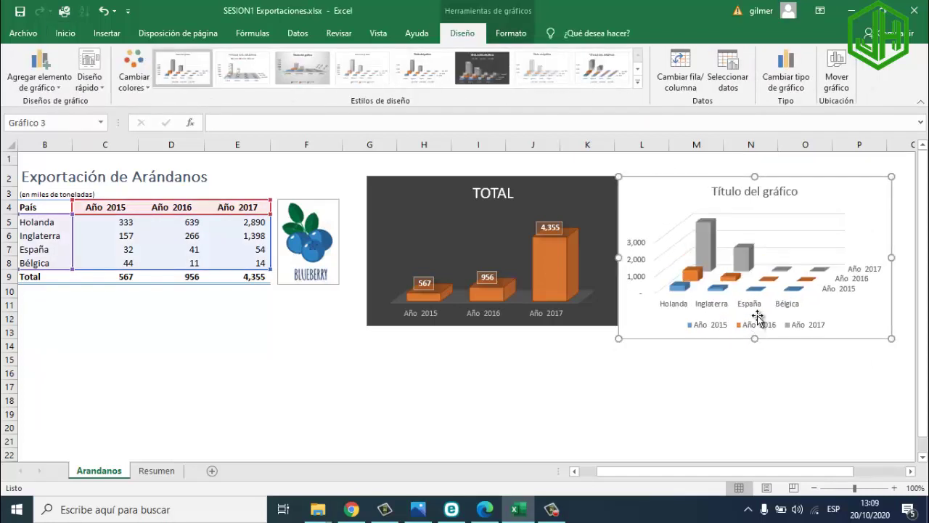
Step: Replace the 'Título del gráfico' placeholder on the 3-D chart with 'Exportaciones por pais'
double_click(764, 190)
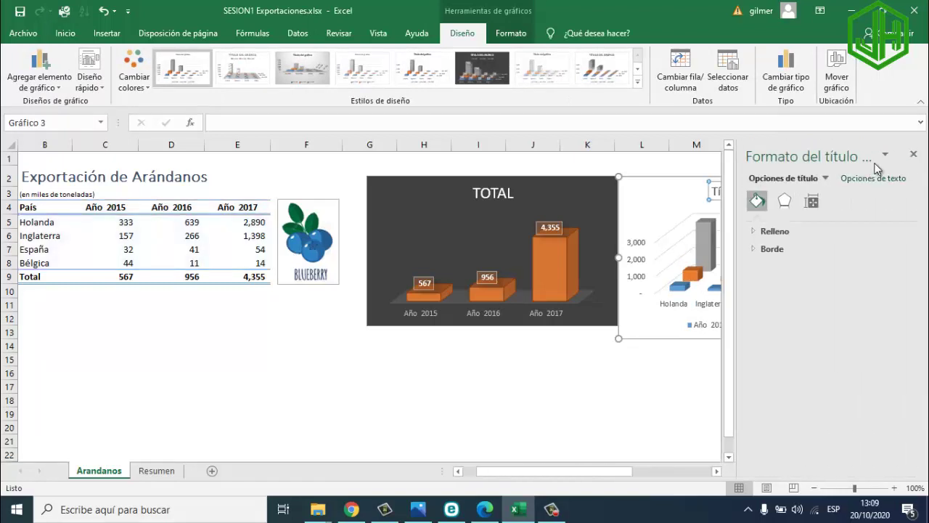
click(911, 157)
double_click(789, 192)
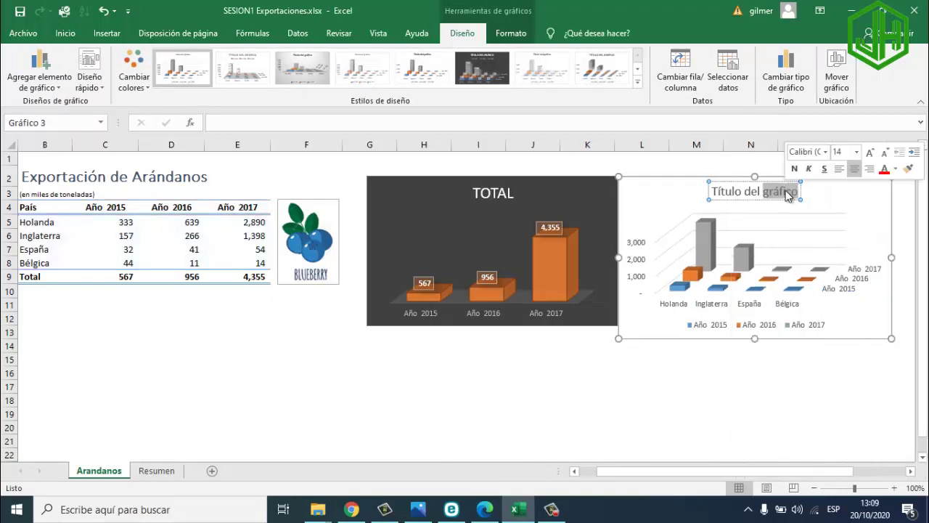
key(BackSpace)
key(BackSpace)
key(BackSpace)
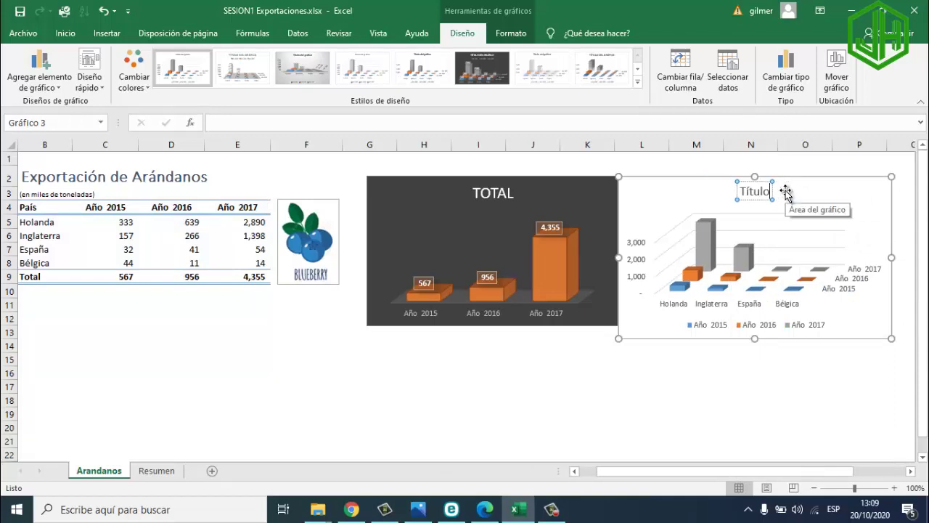
key(BackSpace)
key(BackSpace)
text(E)
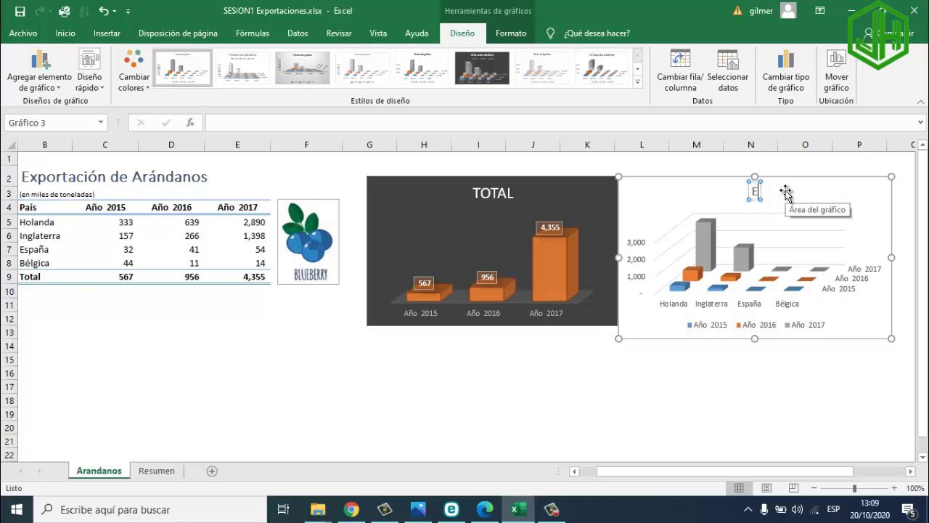
text(xportaione)
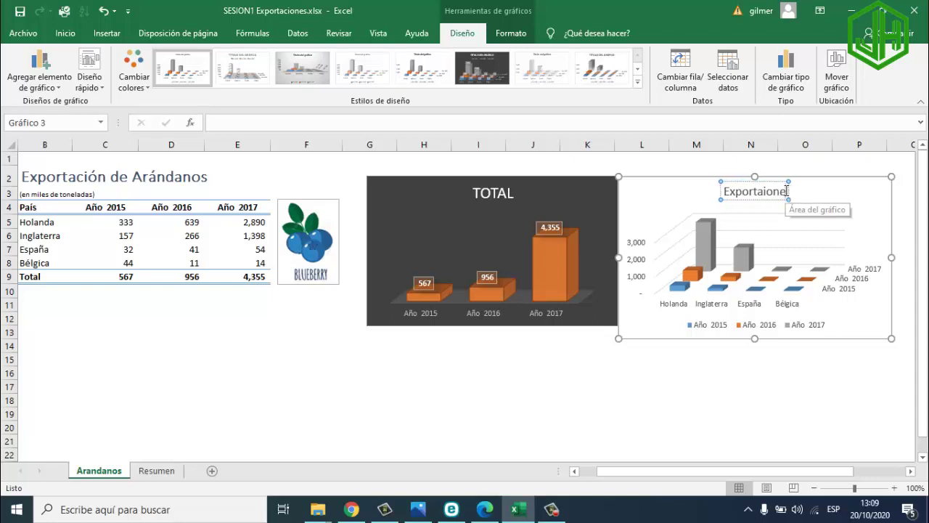
key(BackSpace)
key(BackSpace)
key(BackSpace)
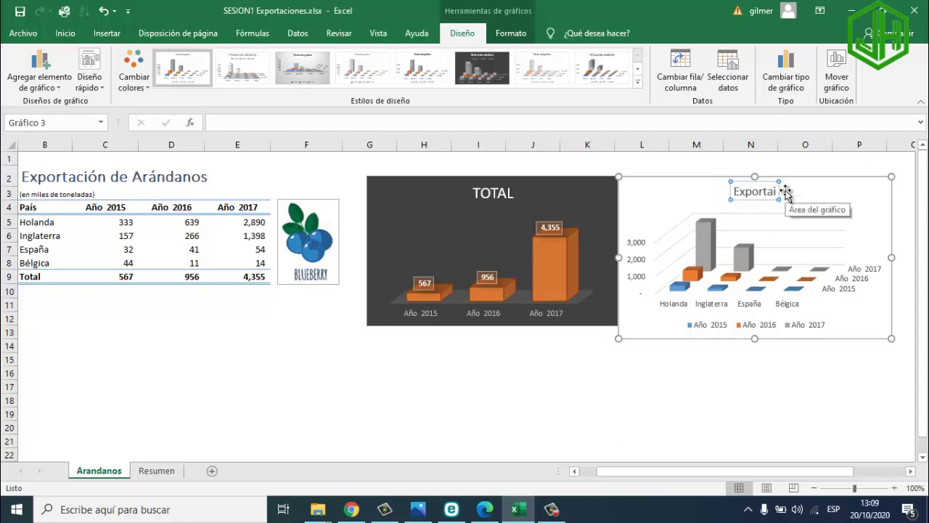
key(BackSpace)
text(ciones)
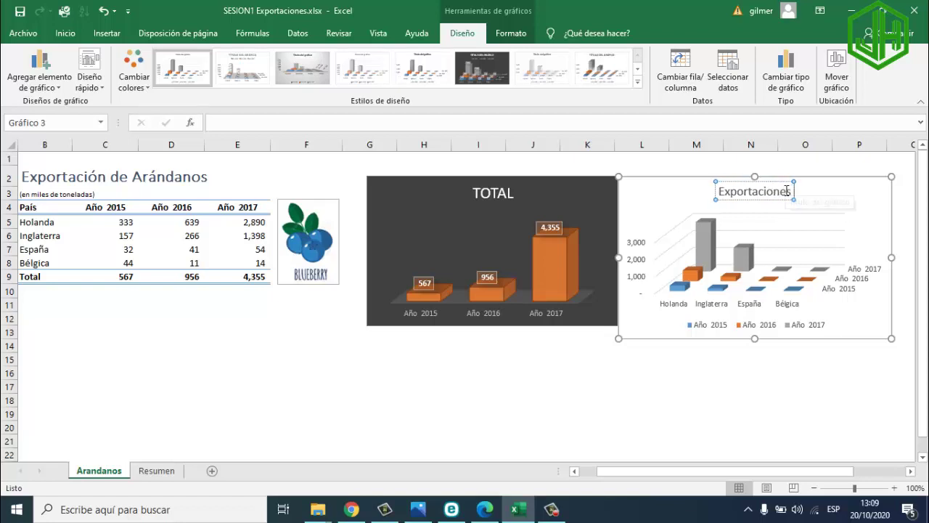
text( por pais)
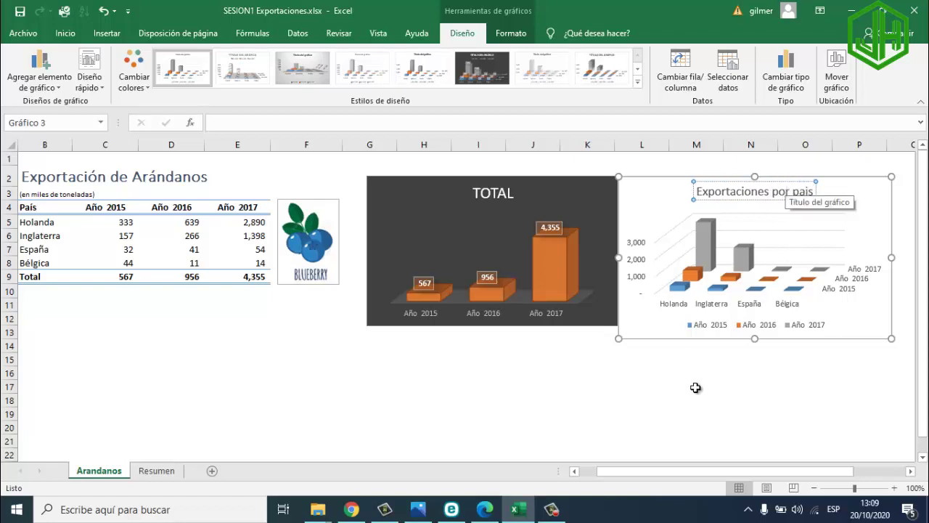
click(695, 388)
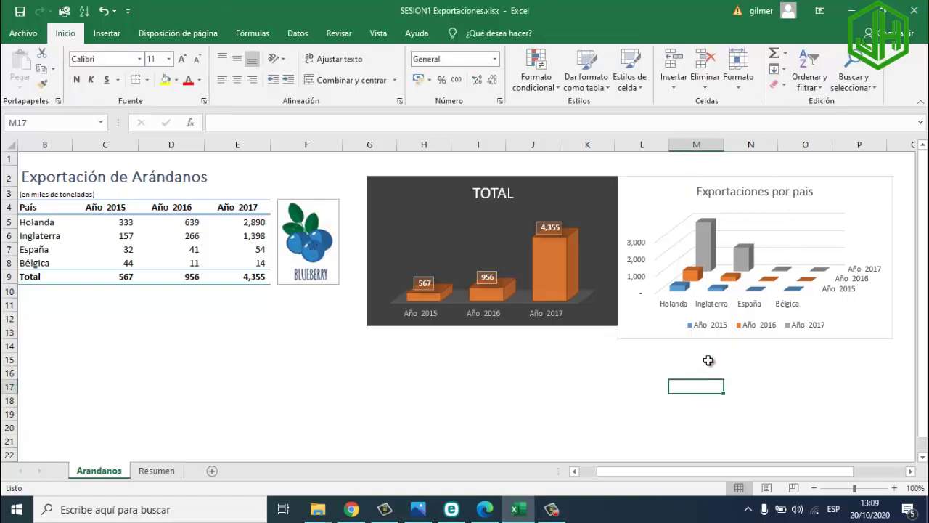
Step: Nudge the Exportaciones por pais chart slightly to the right
click(860, 183)
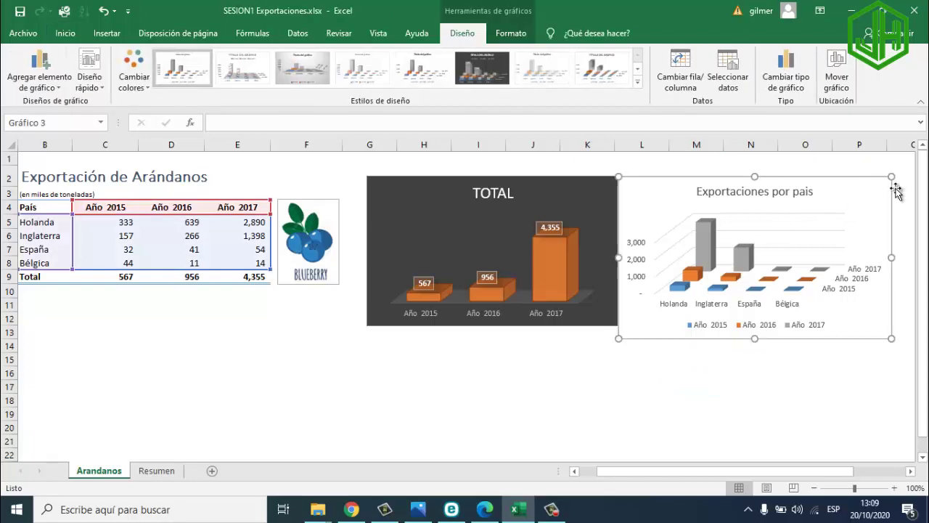
click(831, 420)
click(893, 210)
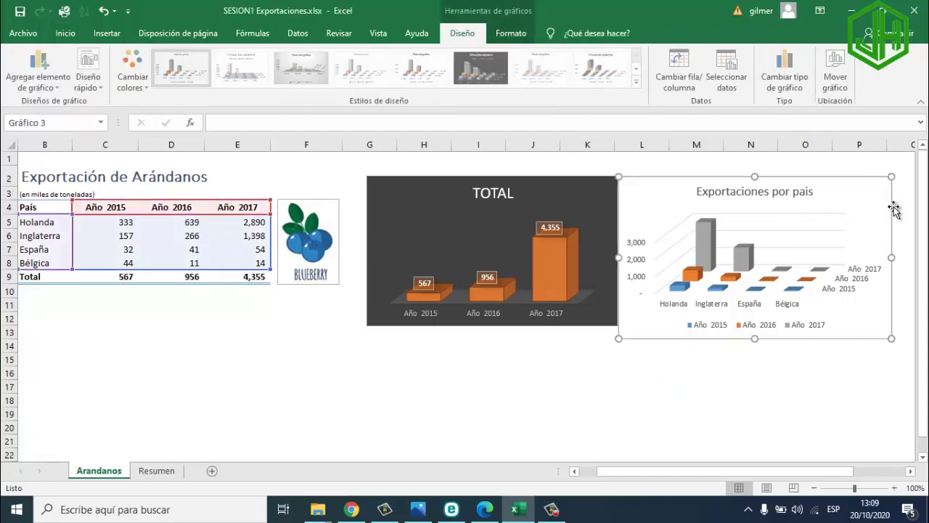
drag(838, 472, 911, 472)
click(784, 263)
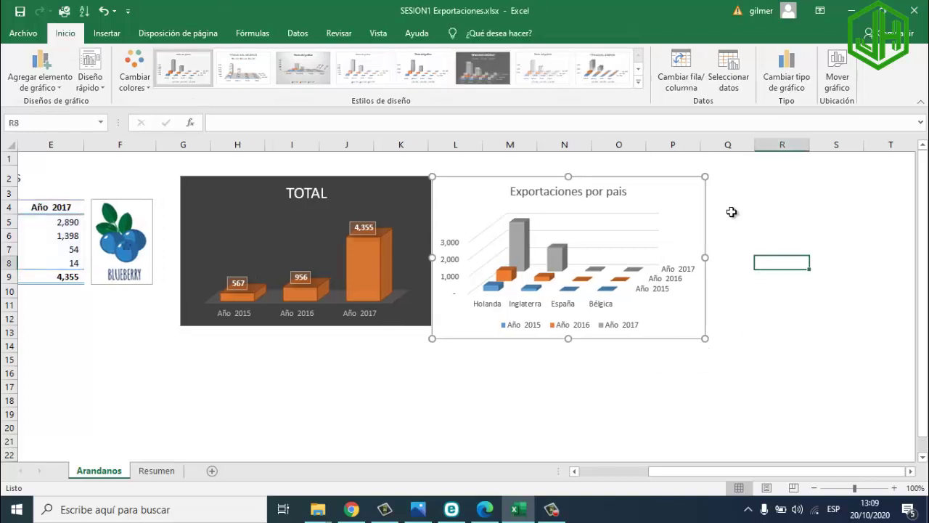
click(725, 188)
double_click(697, 178)
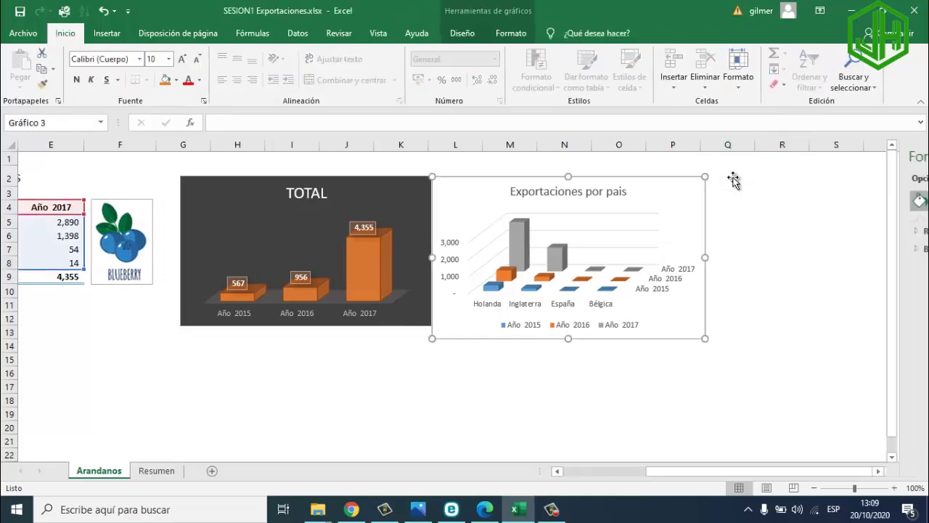
drag(700, 176, 722, 175)
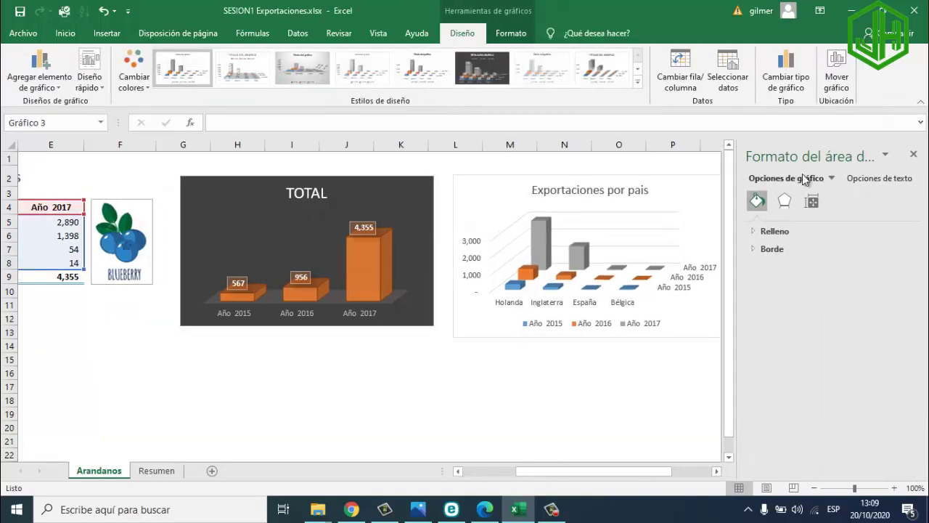
click(913, 154)
click(760, 248)
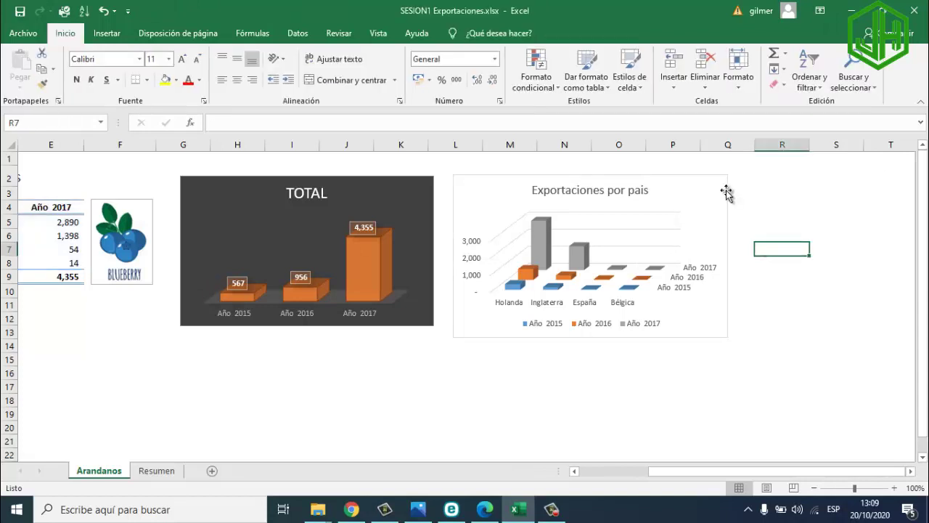
click(726, 192)
Step: Turn on data labels and apply Paleta de colores 3 (orange, gold, green) to the columns
click(746, 184)
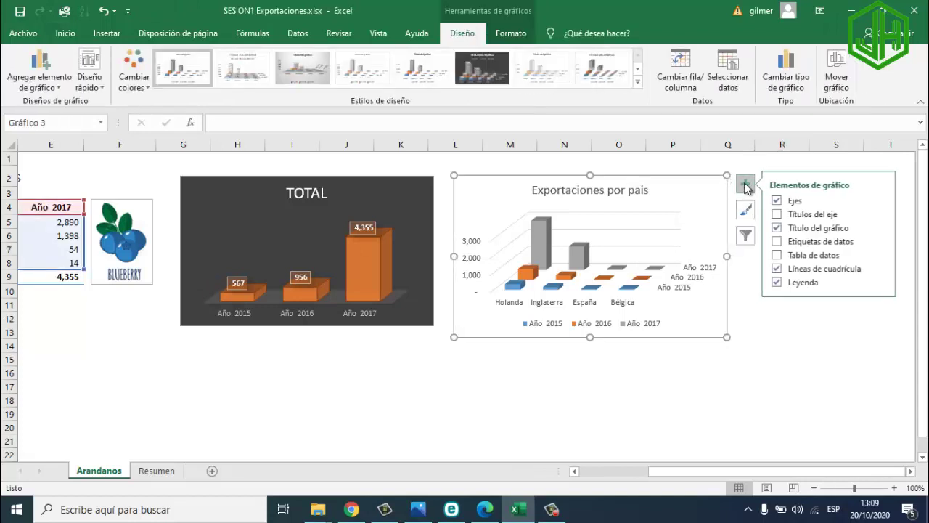
click(778, 242)
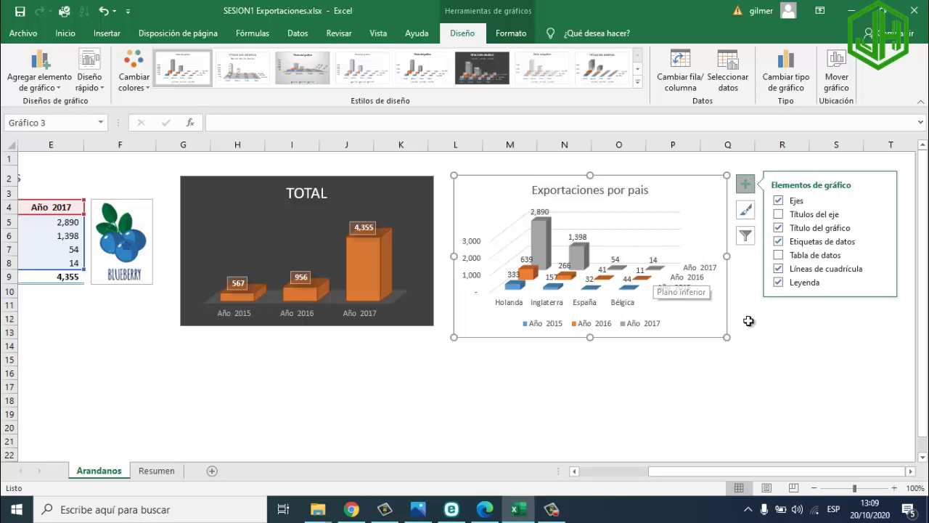
click(134, 73)
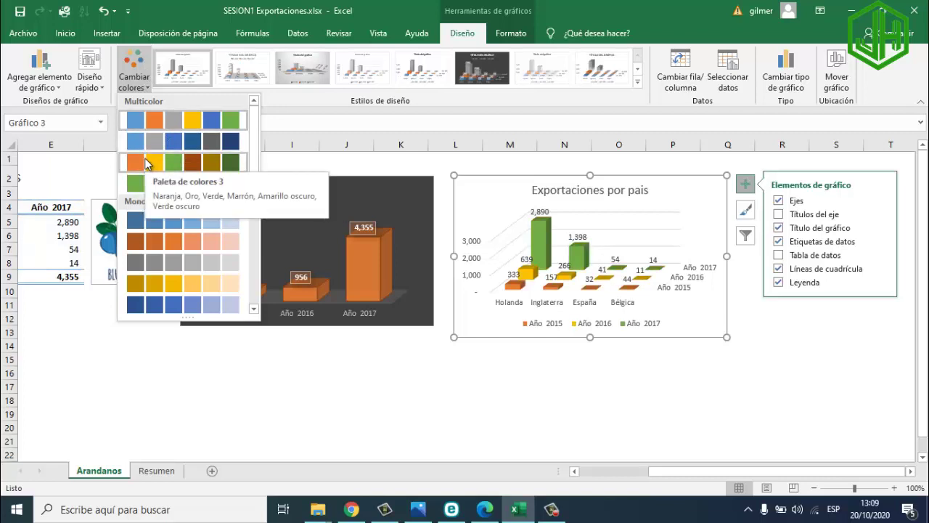
click(147, 162)
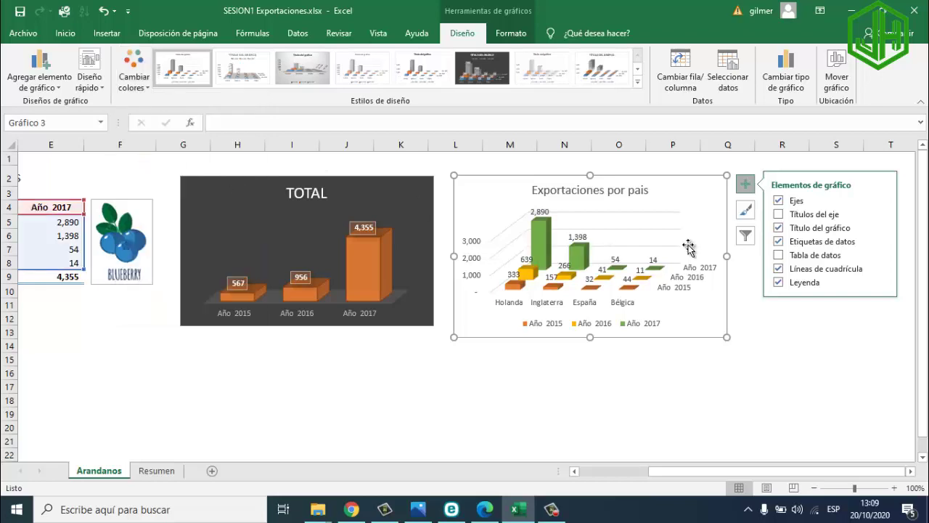
click(763, 336)
click(719, 220)
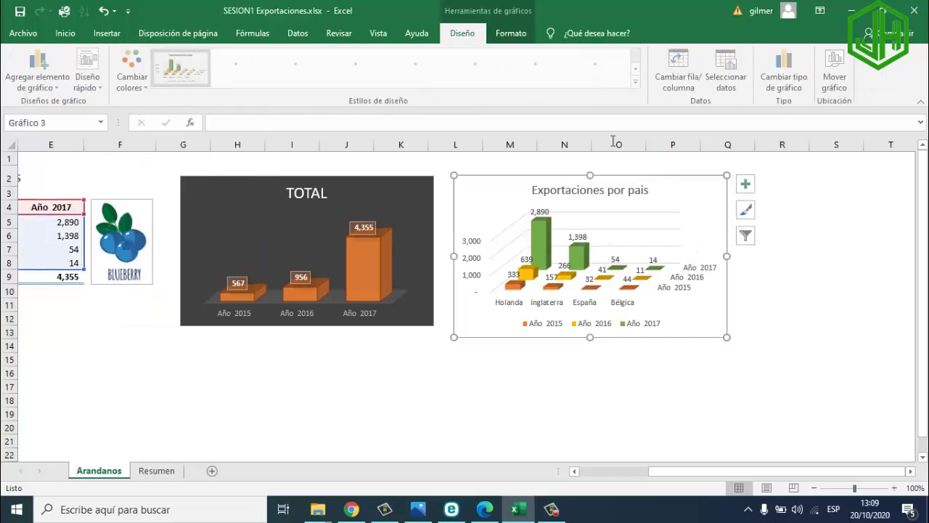
Step: Apply the dark design style to the Exportaciones por pais chart
click(512, 33)
click(463, 34)
click(482, 67)
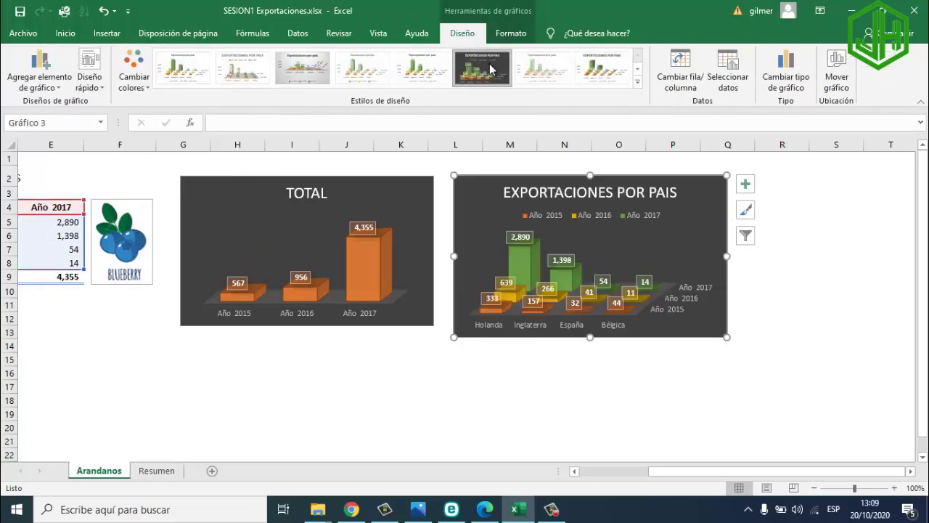
Step: Select the country names and Año 2015 figures in B4:C8
click(795, 317)
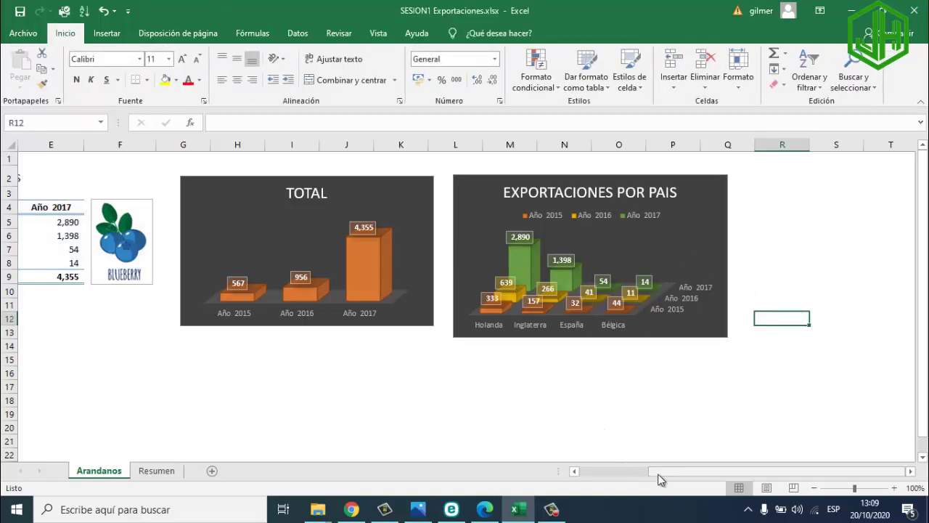
drag(657, 470, 588, 471)
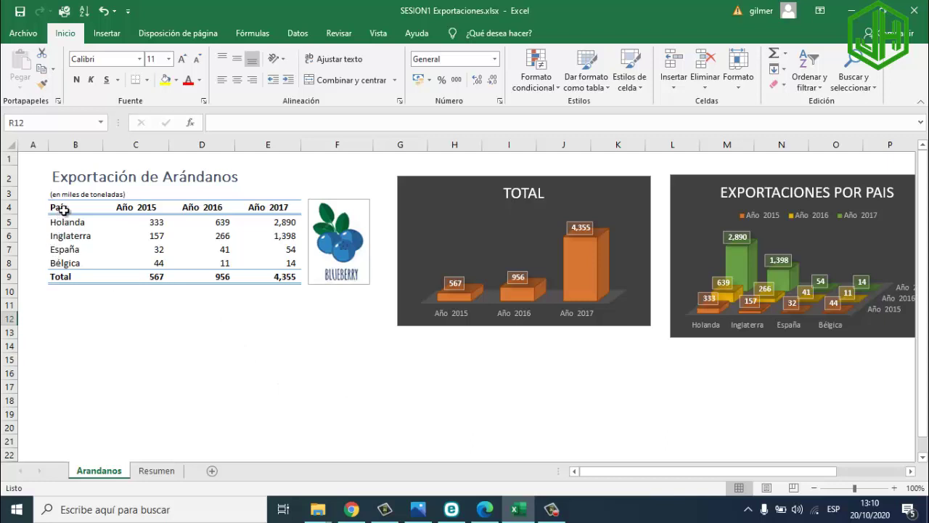
drag(61, 208, 118, 261)
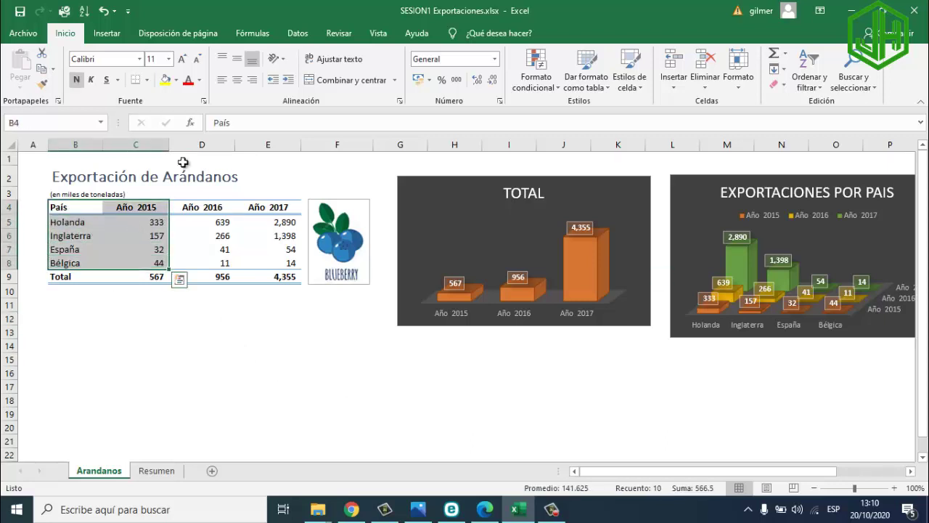
Step: Insert a 3D pie chart of the selection, shrink it and place it below TOTAL
click(109, 33)
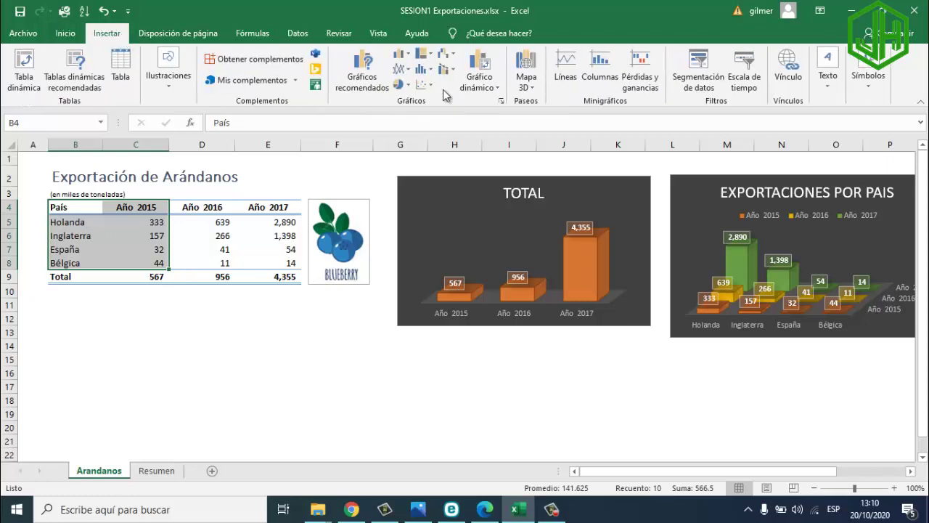
click(403, 84)
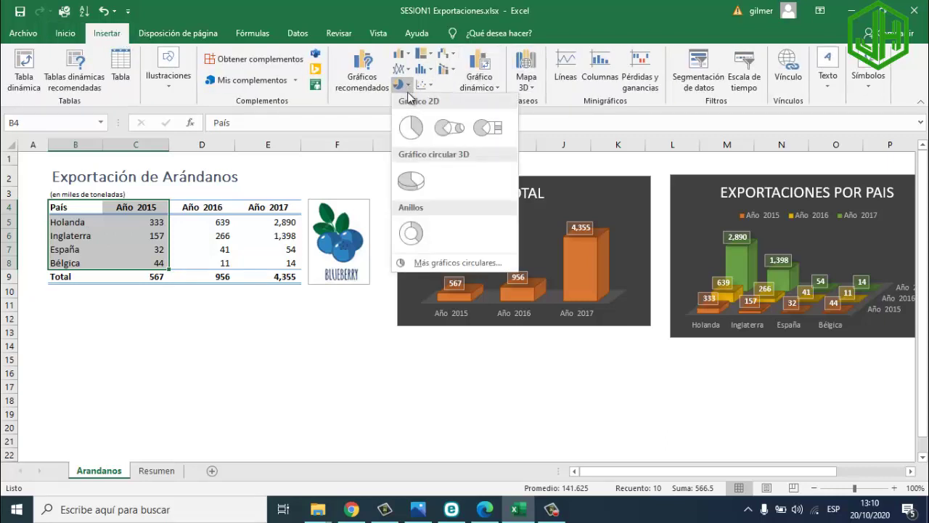
click(410, 181)
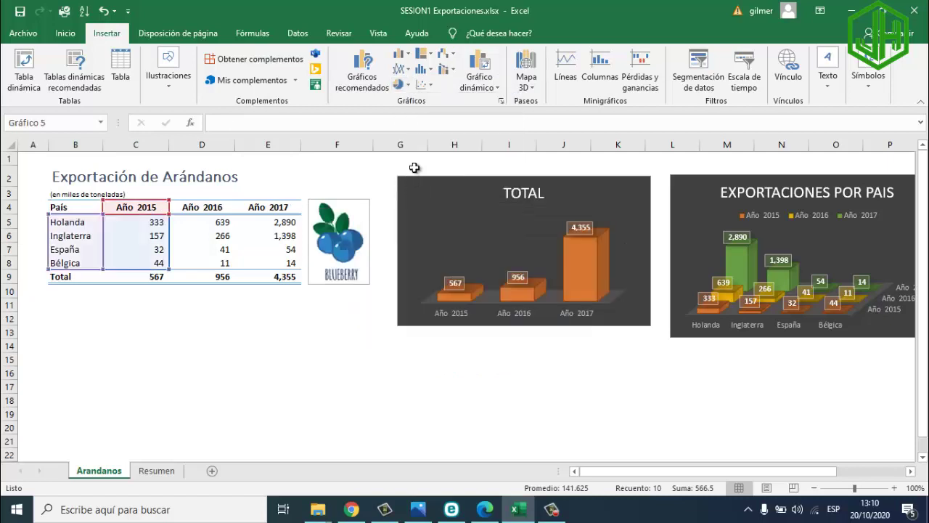
drag(629, 209, 563, 244)
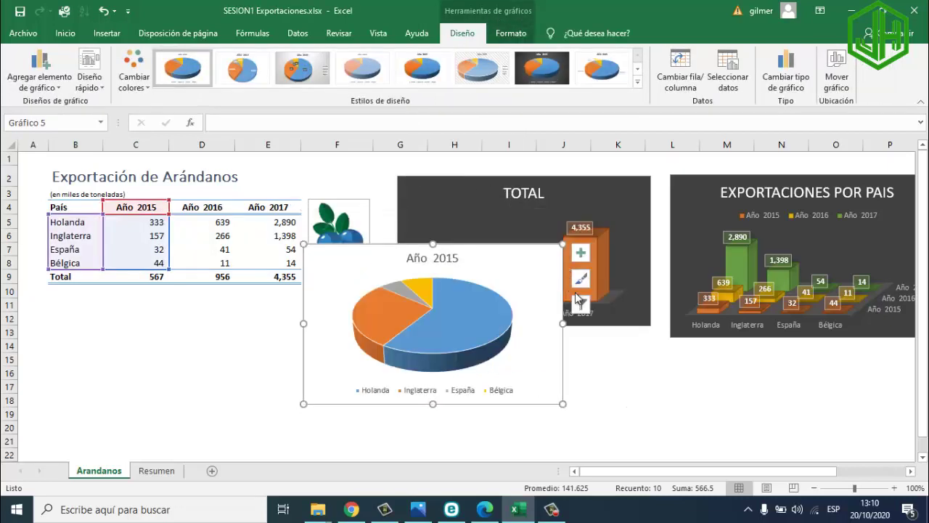
drag(564, 311, 646, 379)
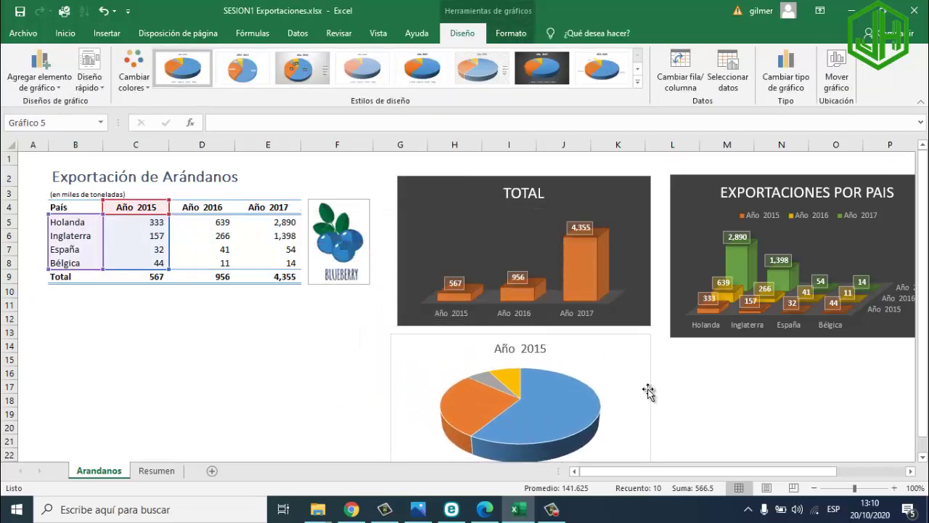
Step: Add data labels to the pie and give it the dark style
scroll(646, 379, down, 2)
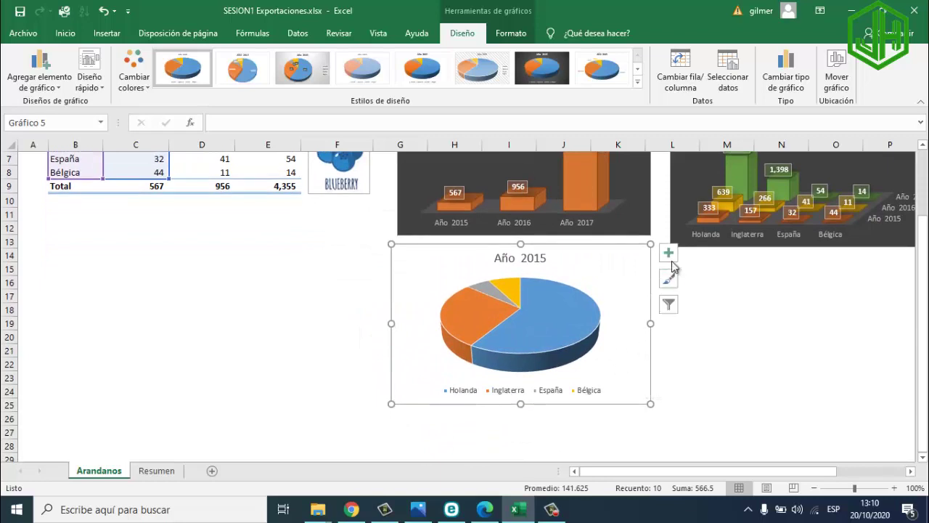
click(671, 259)
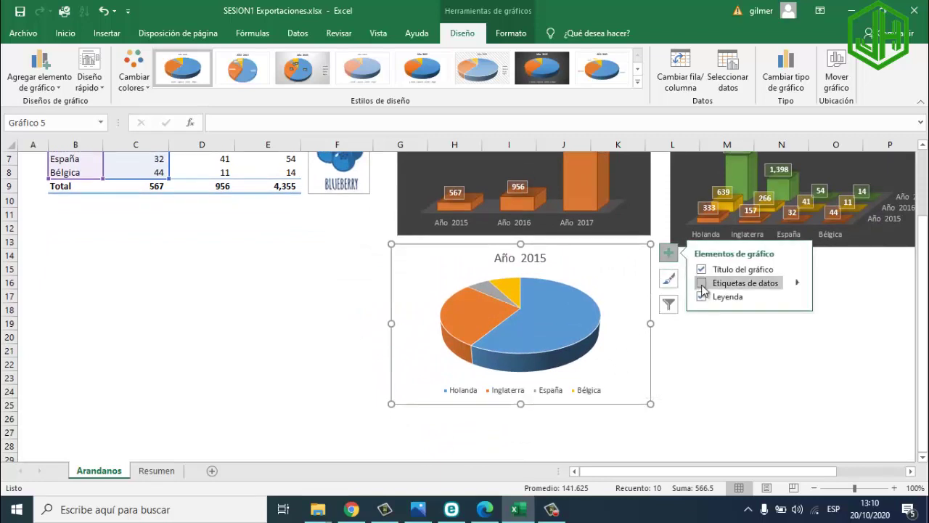
click(702, 283)
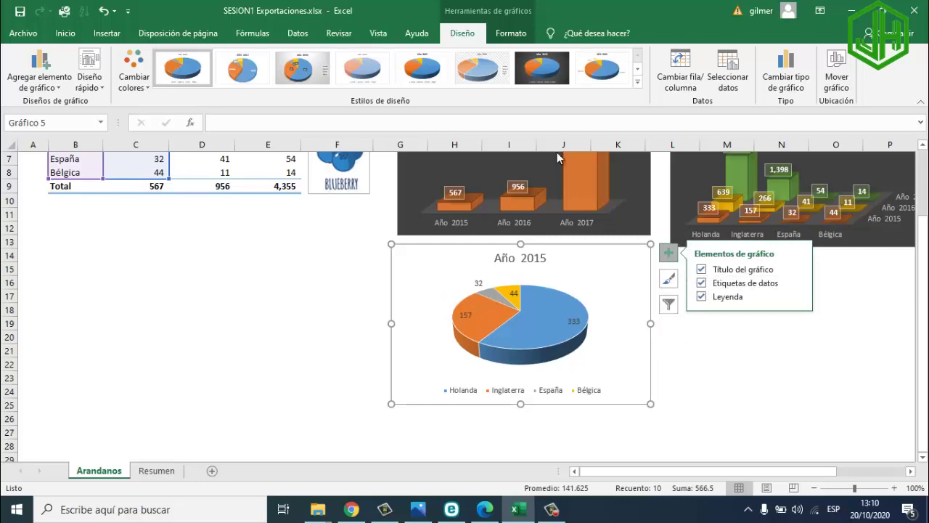
click(542, 73)
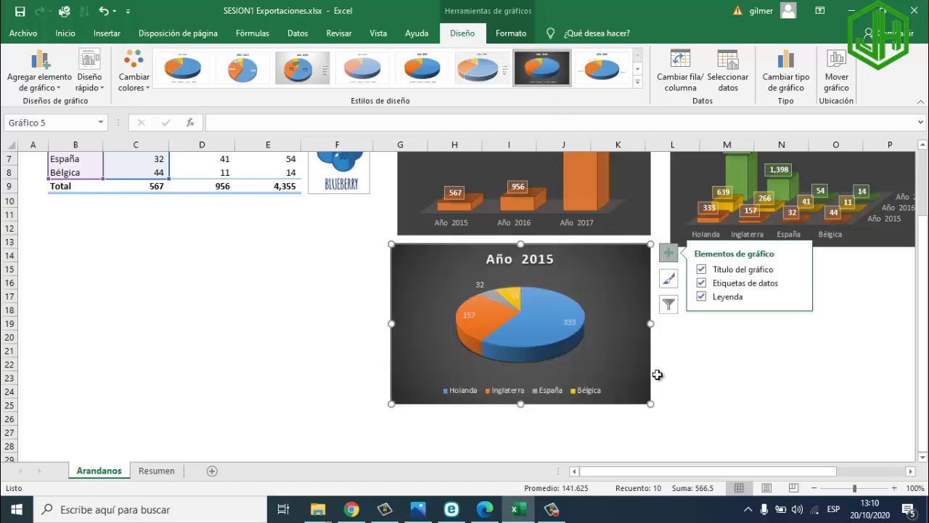
Step: Apply the white-background style from the full chart style gallery to the Año 2015 pie
drag(649, 360, 653, 361)
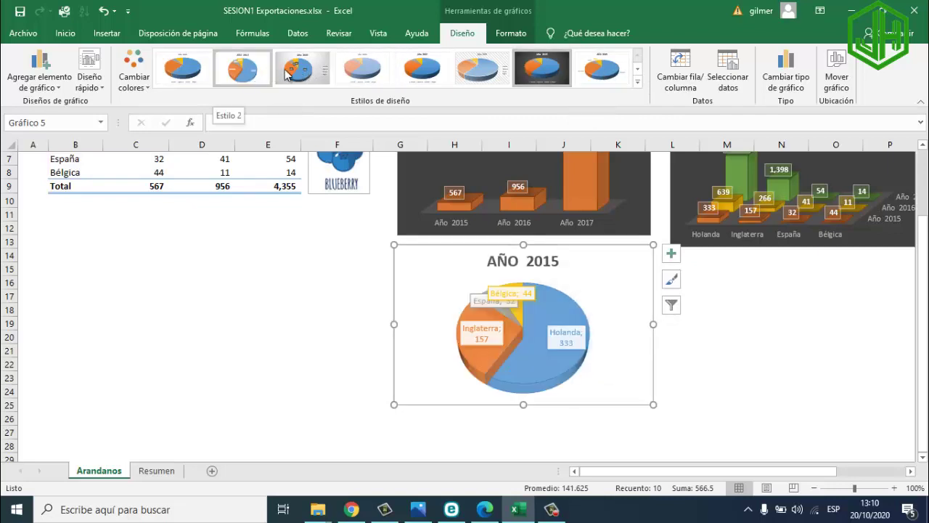
click(637, 81)
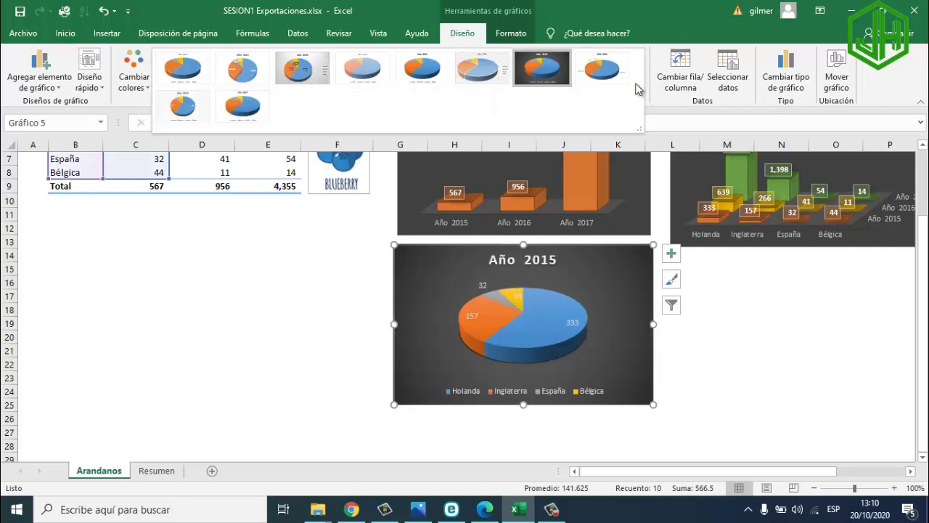
click(258, 104)
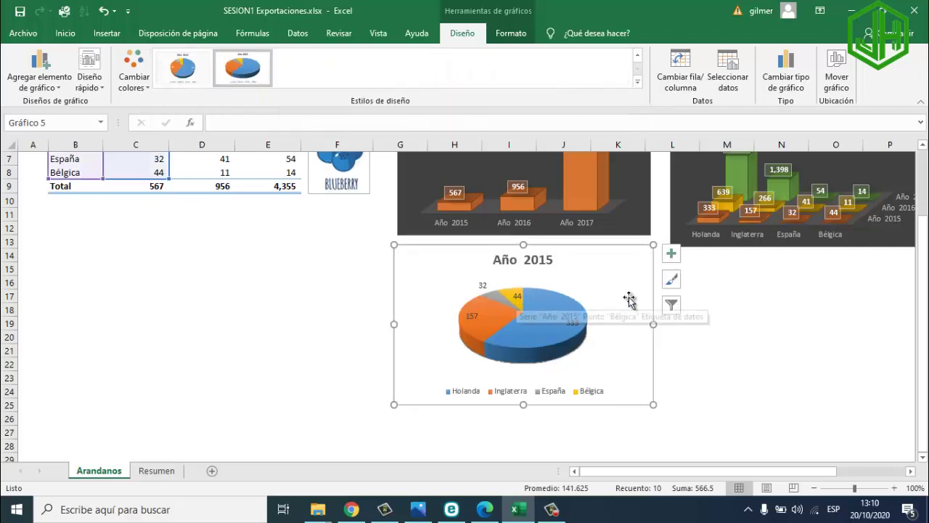
Step: Uncheck Valor in the data label options to remove the pie's labels, then close the pane
click(672, 254)
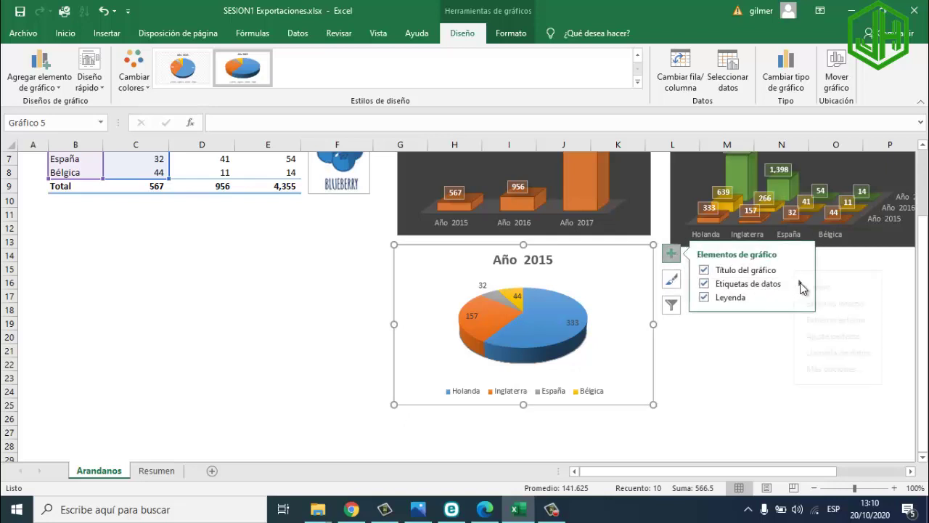
mouse_move(800, 283)
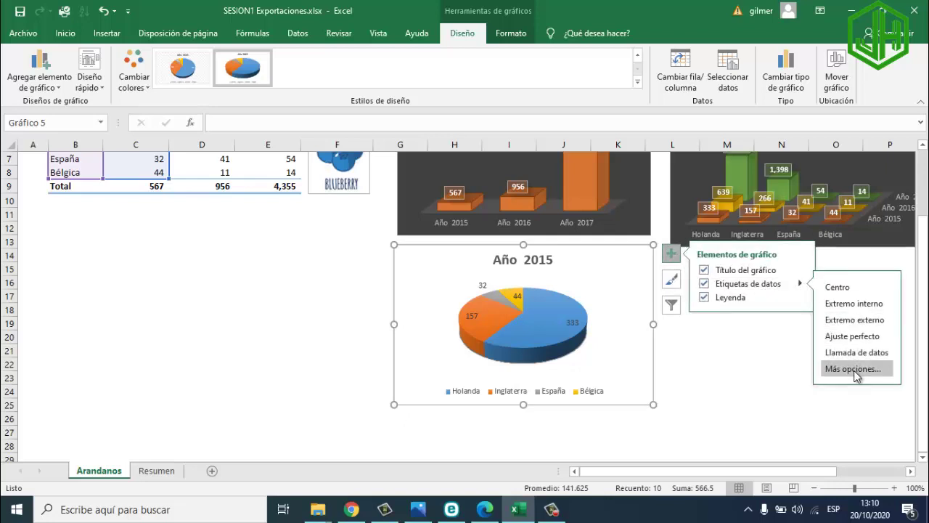
click(854, 370)
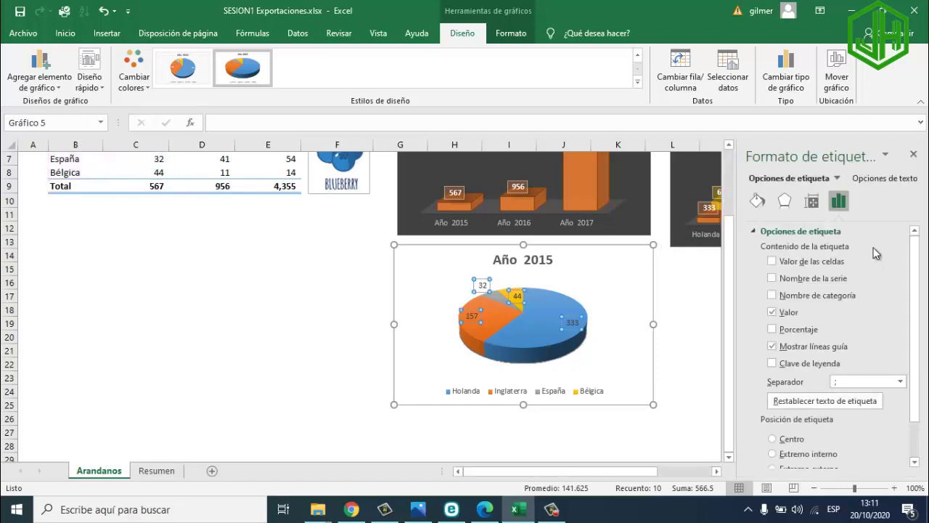
click(774, 312)
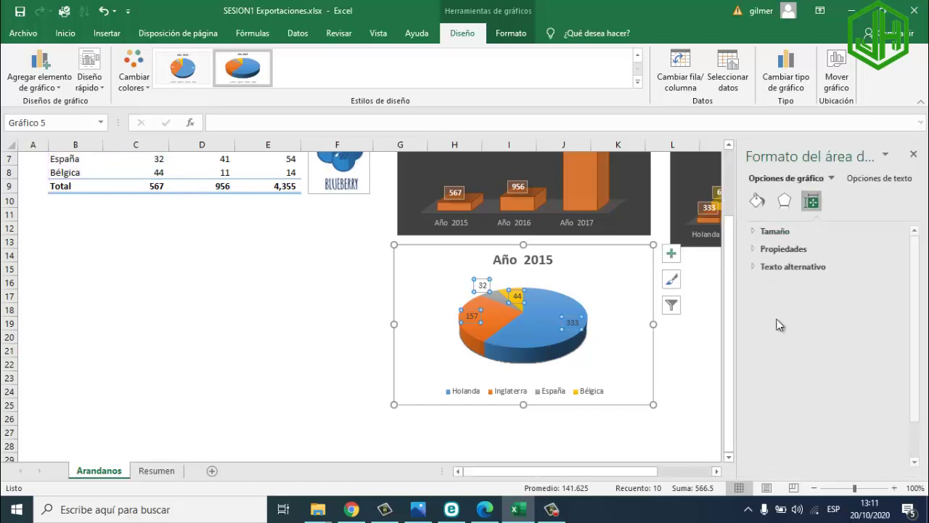
click(757, 232)
click(756, 232)
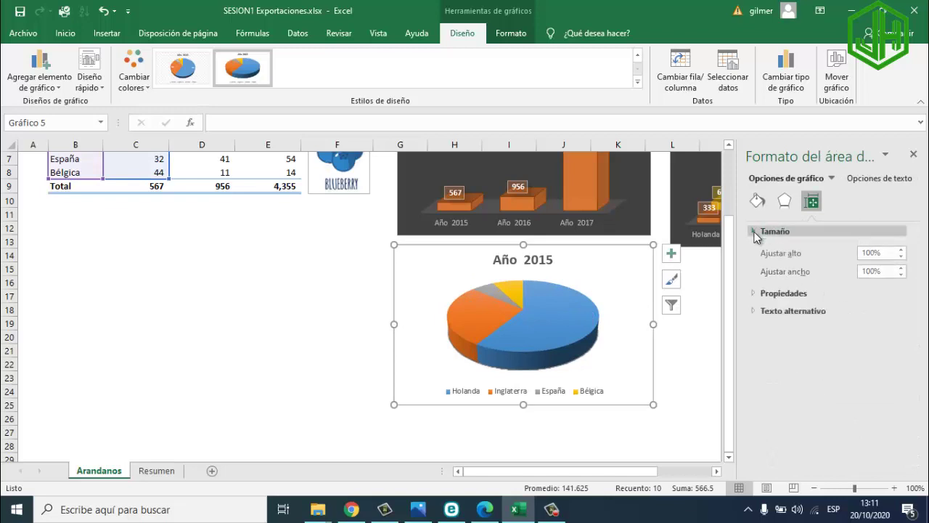
click(755, 249)
click(755, 248)
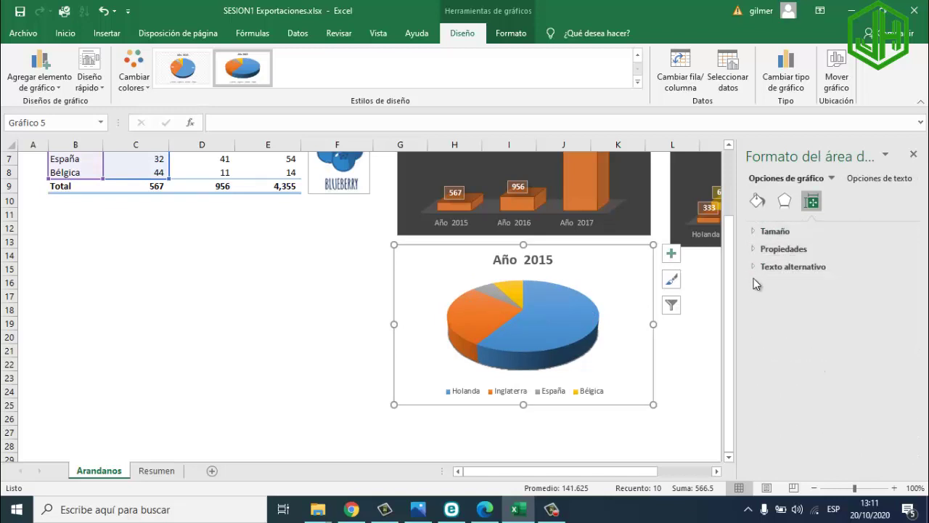
click(752, 266)
click(752, 267)
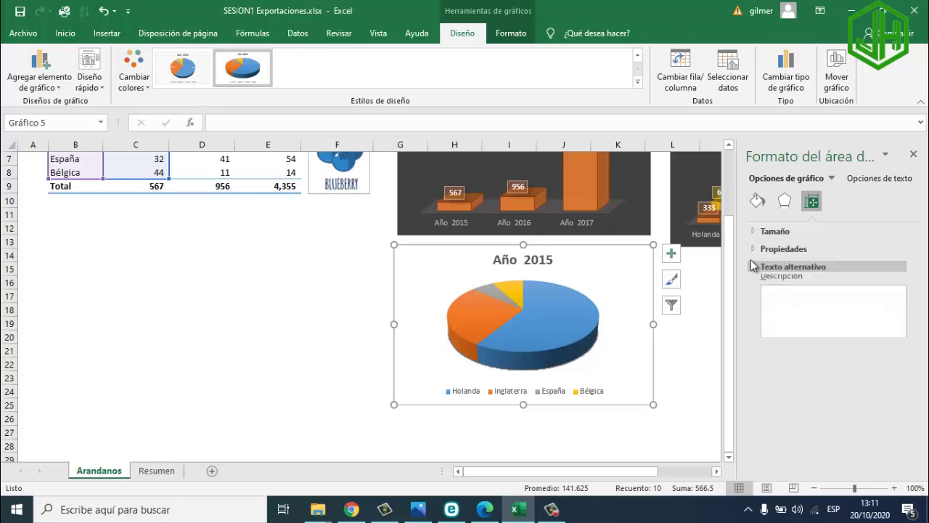
click(760, 231)
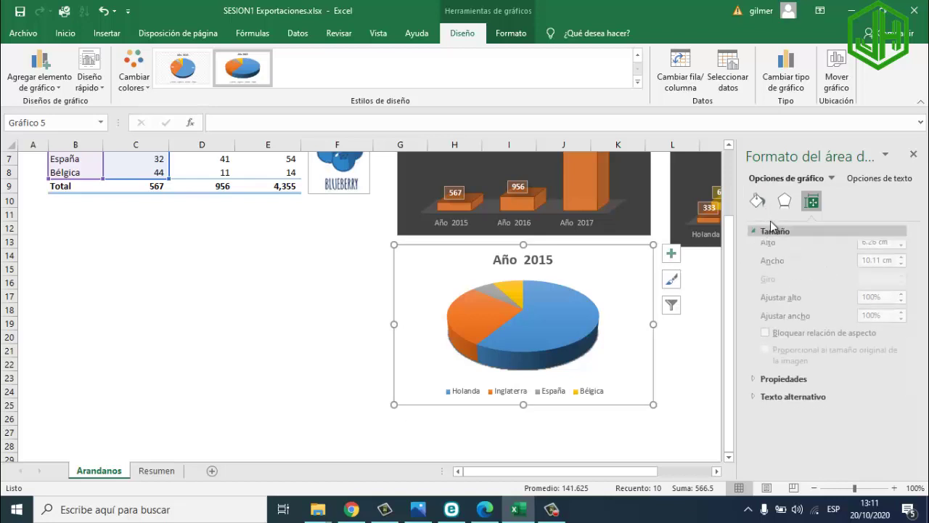
click(890, 180)
click(913, 153)
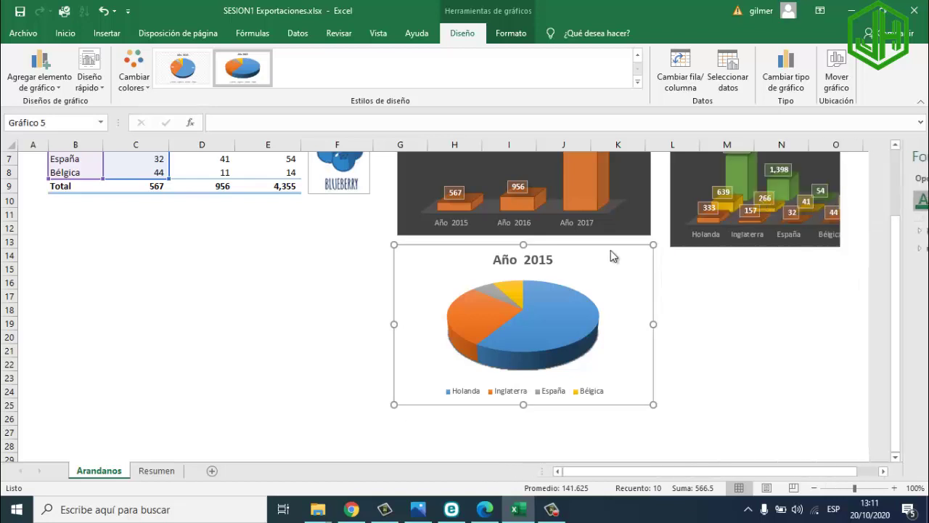
Step: Show Porcentaje data labels on the pie positioned at Extremo externo, outside each slice
click(671, 253)
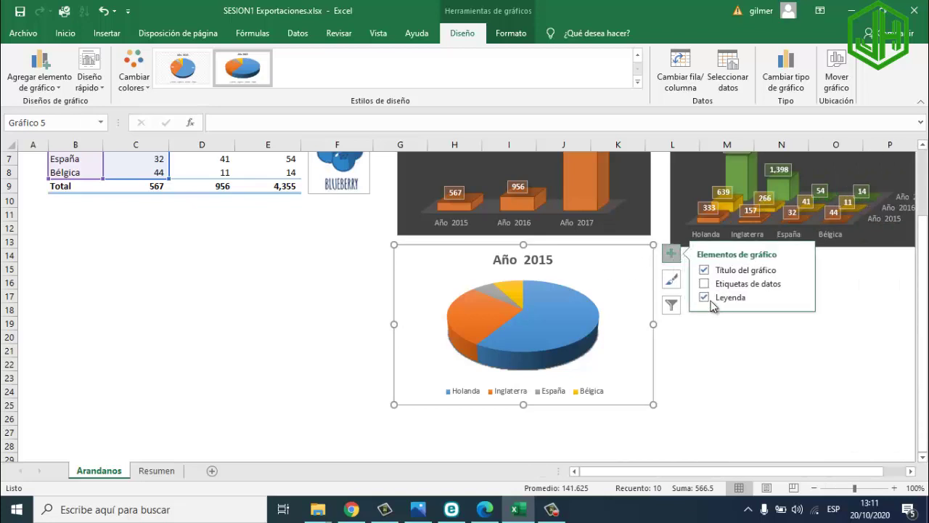
click(702, 284)
click(800, 284)
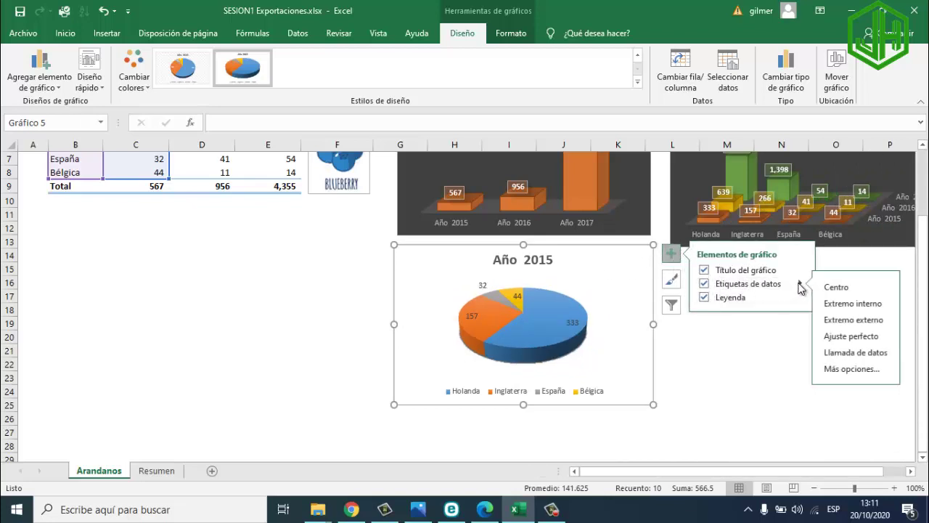
click(852, 370)
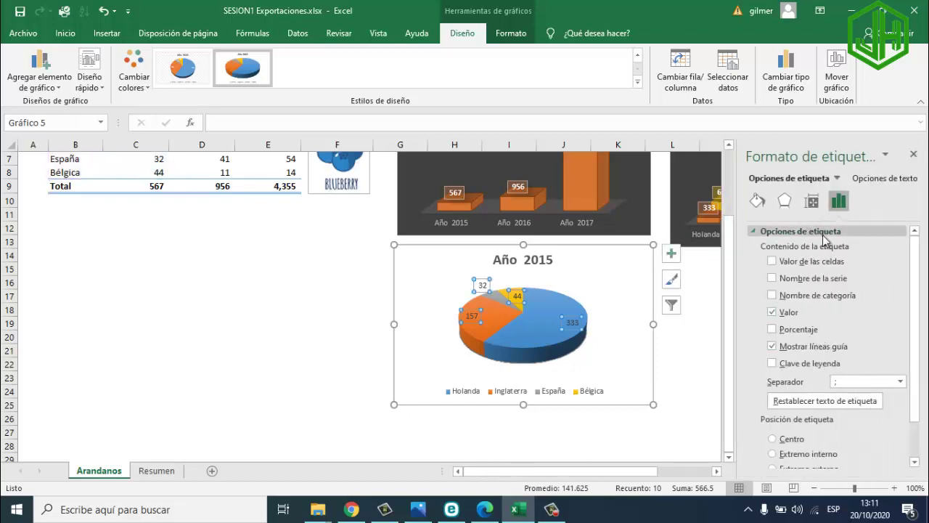
click(773, 330)
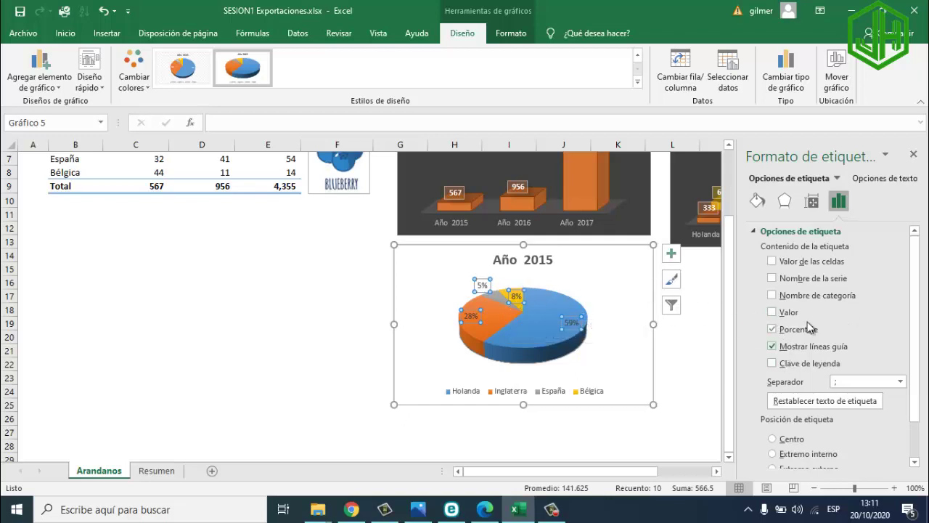
scroll(922, 378, down, 2)
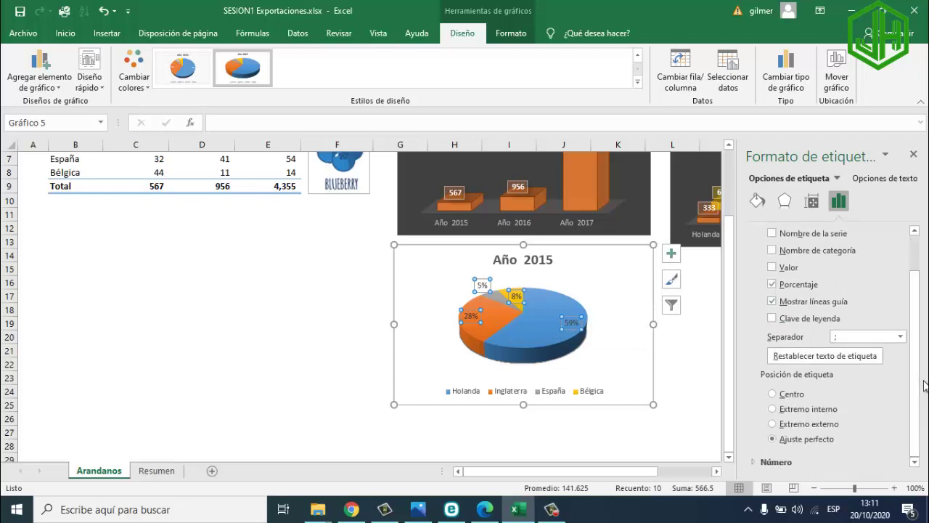
click(821, 411)
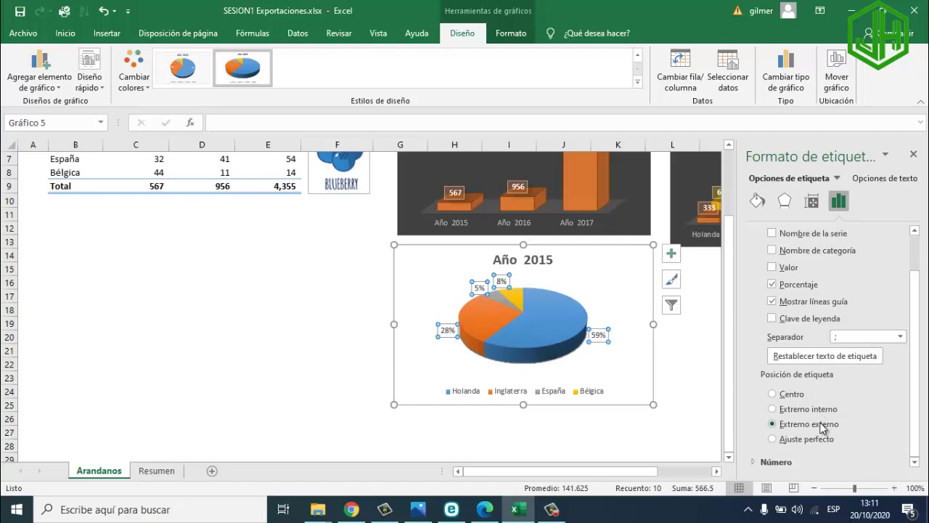
click(679, 364)
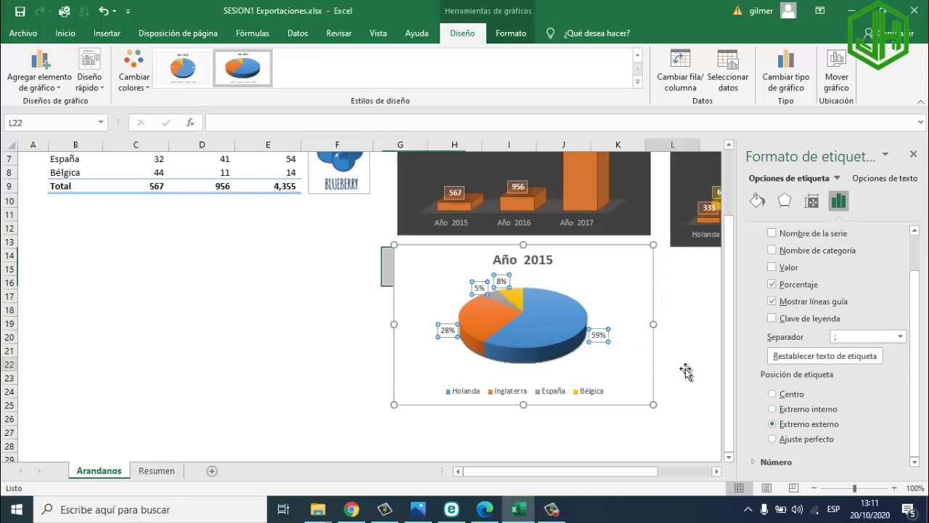
Step: Fill the Año 2015 pie chart's background with black
click(655, 332)
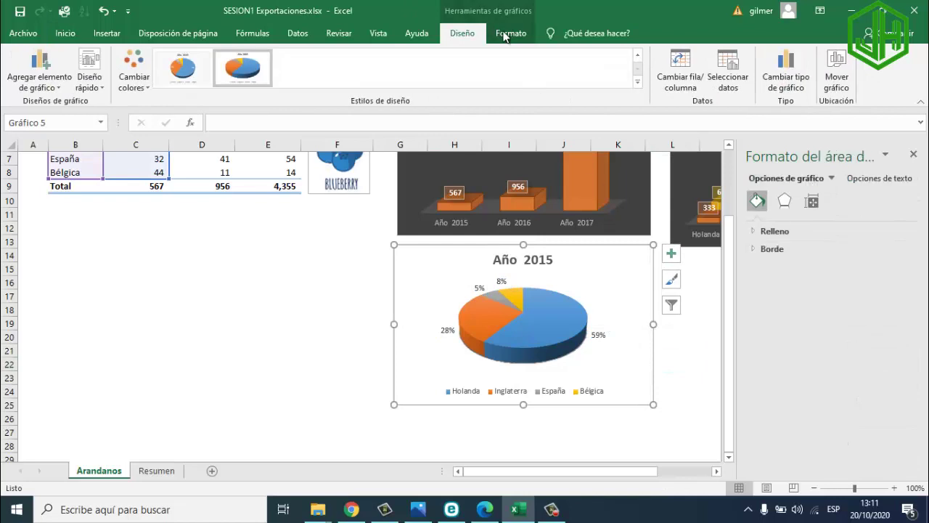
click(508, 33)
click(468, 56)
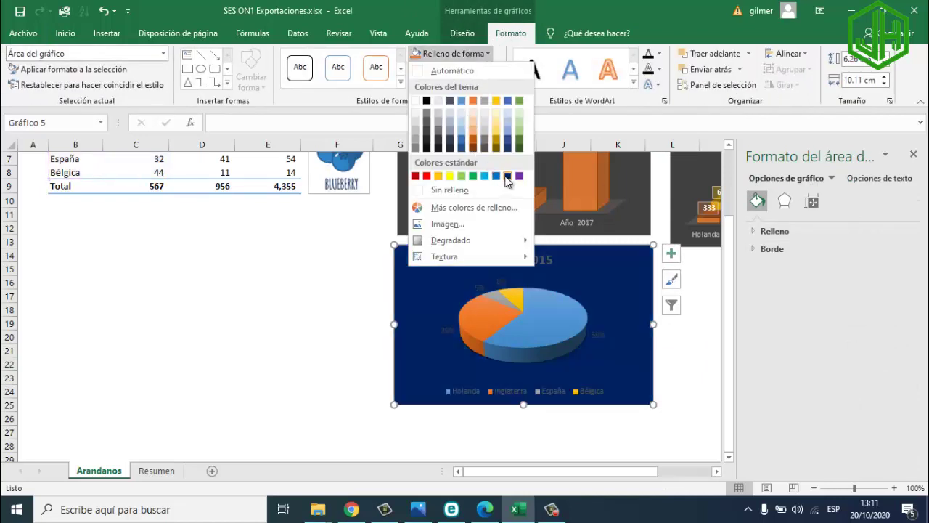
click(426, 101)
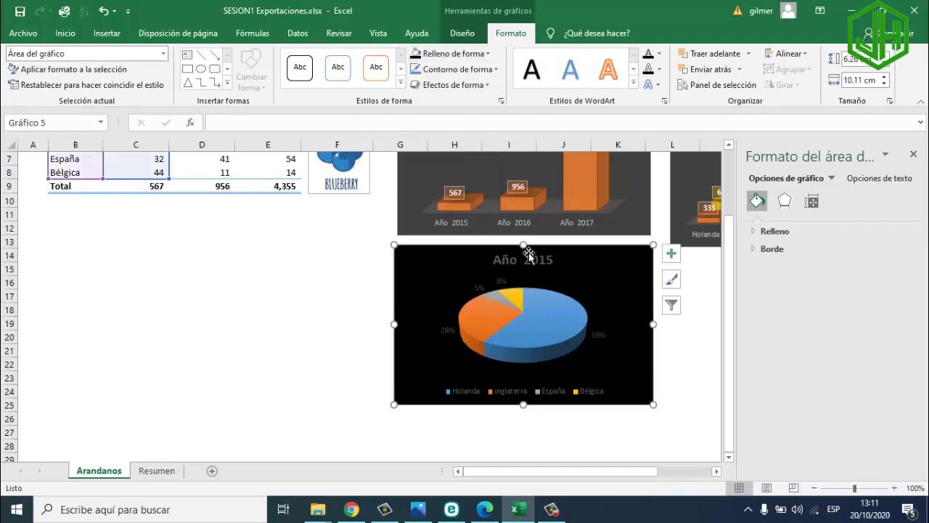
Step: Make the pie chart's title, labels and legend text white
click(66, 33)
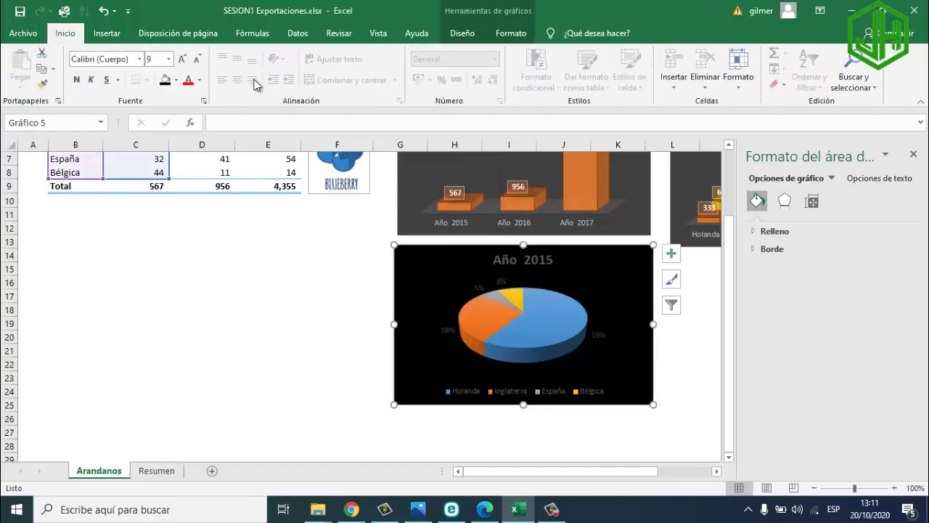
click(188, 81)
click(199, 81)
click(187, 125)
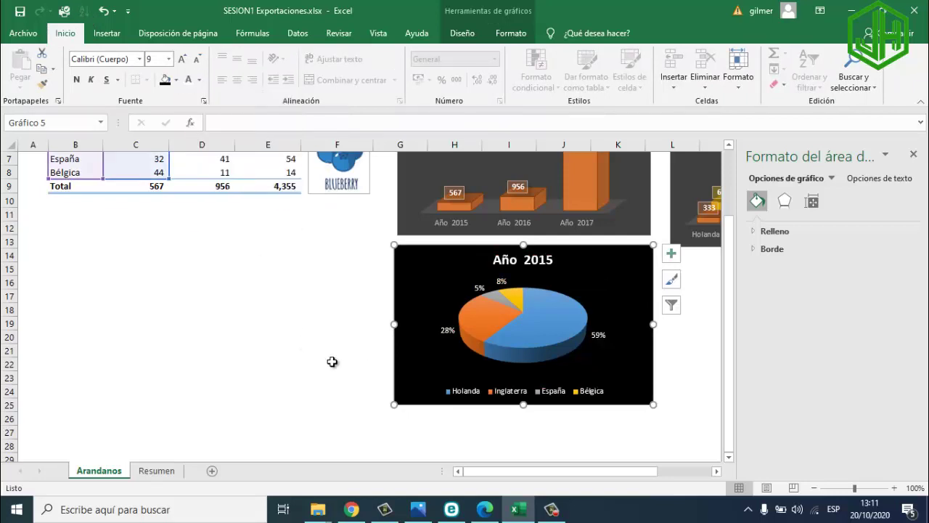
click(286, 350)
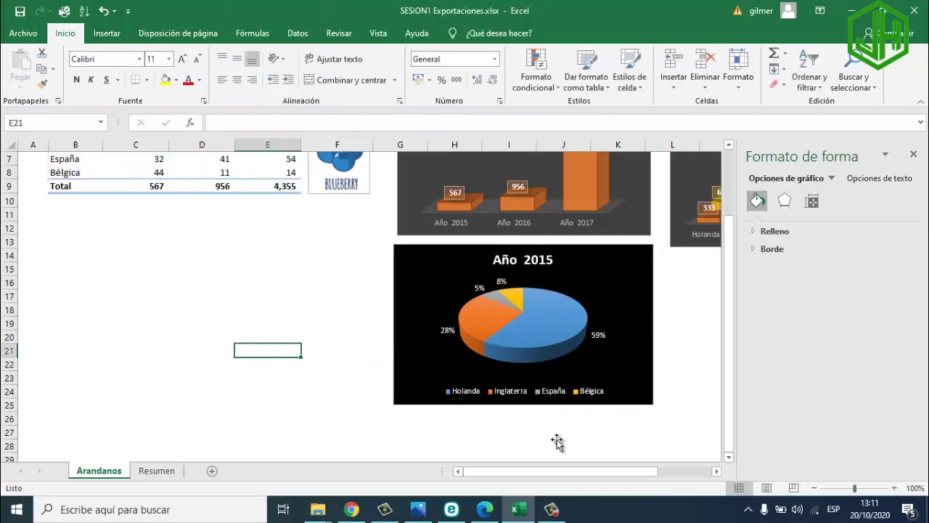
click(913, 154)
mouse_move(508, 396)
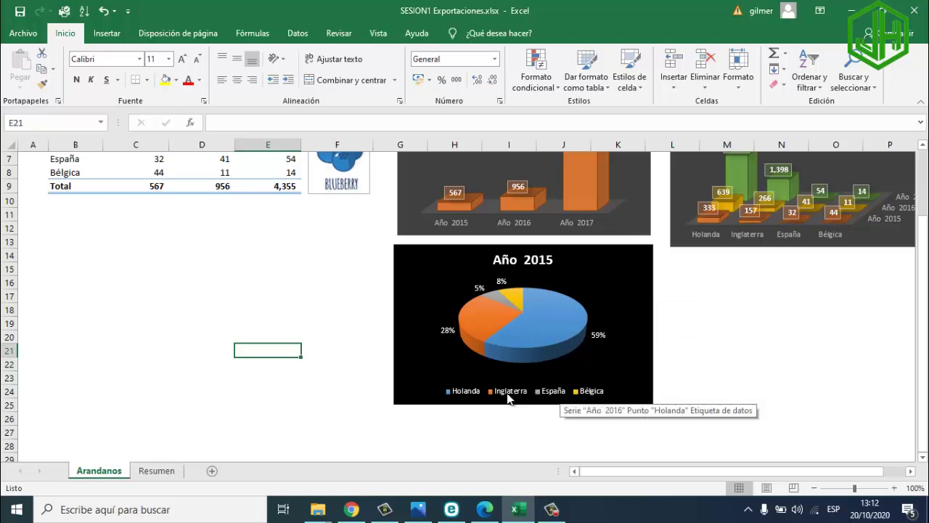
Step: Add Nombre de categoría to the pie labels so each slice shows its country
click(639, 262)
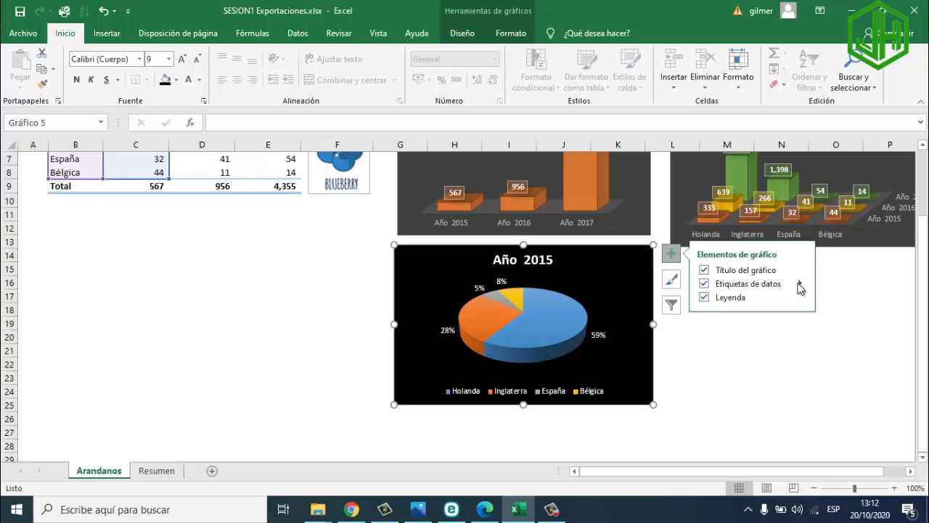
click(799, 284)
click(842, 371)
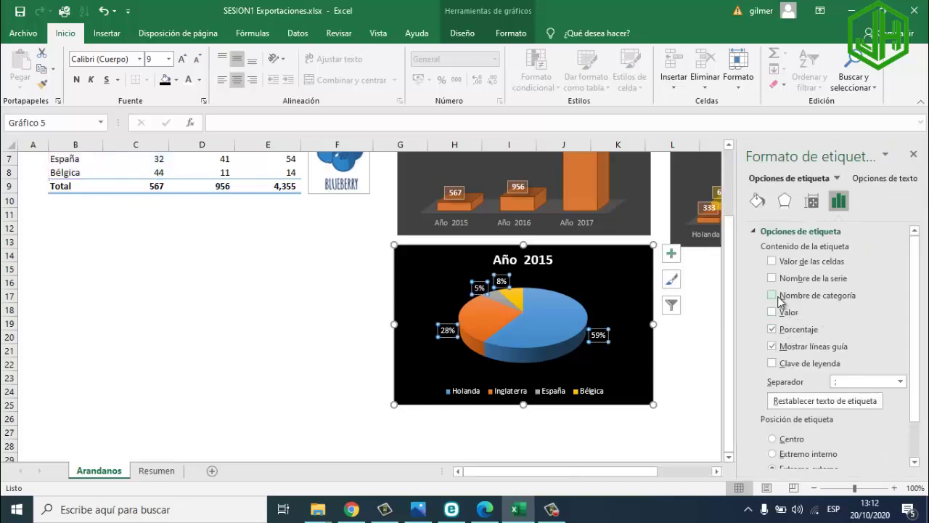
click(772, 295)
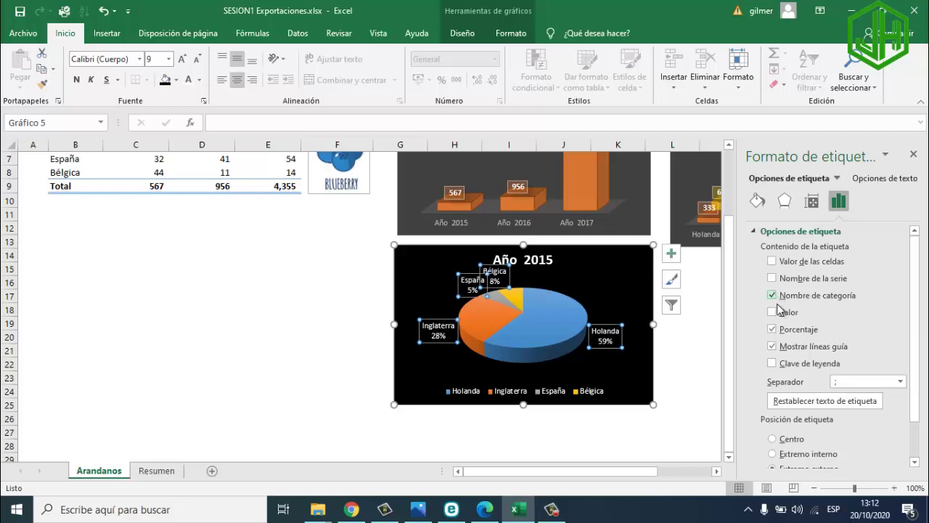
click(914, 156)
Step: Remove the legend from the Año 2015 pie chart
click(672, 253)
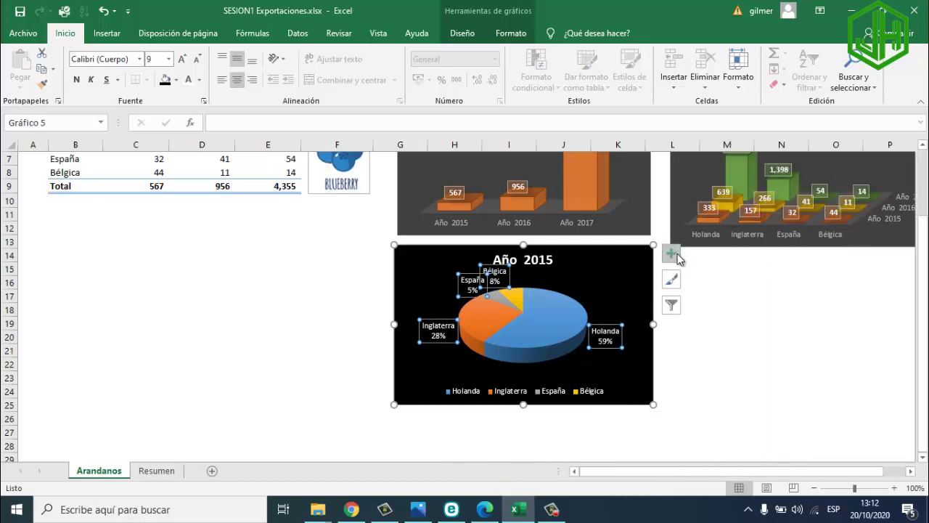
click(704, 297)
click(694, 335)
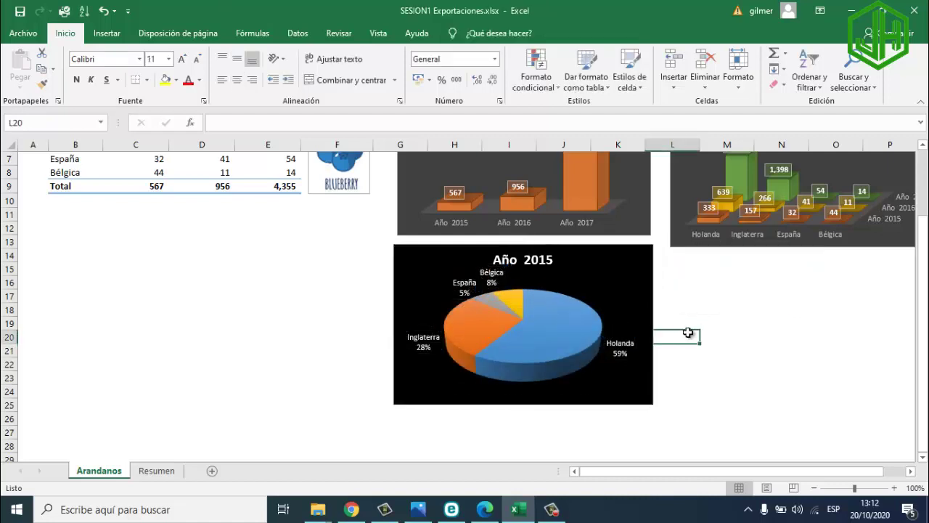
Step: Undo the accidental pulling apart of the pie slices
click(541, 363)
drag(550, 357, 678, 364)
click(746, 355)
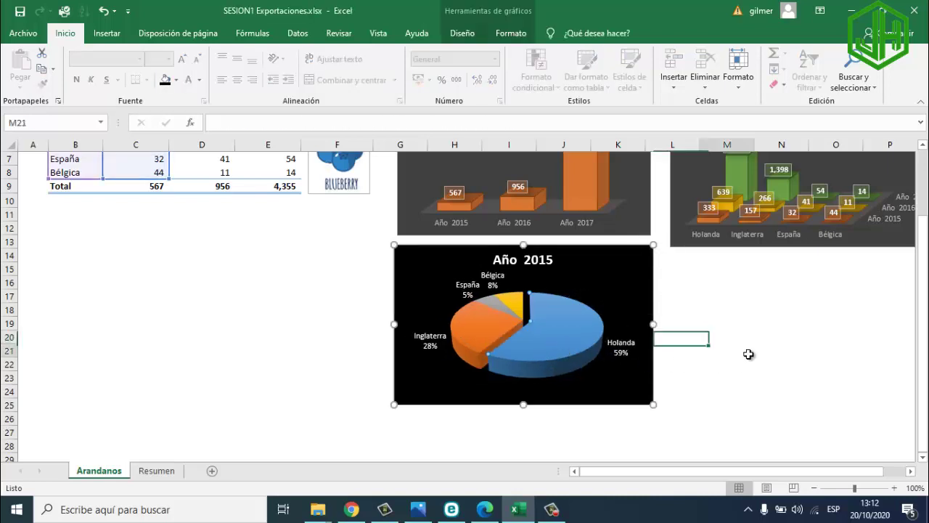
click(104, 11)
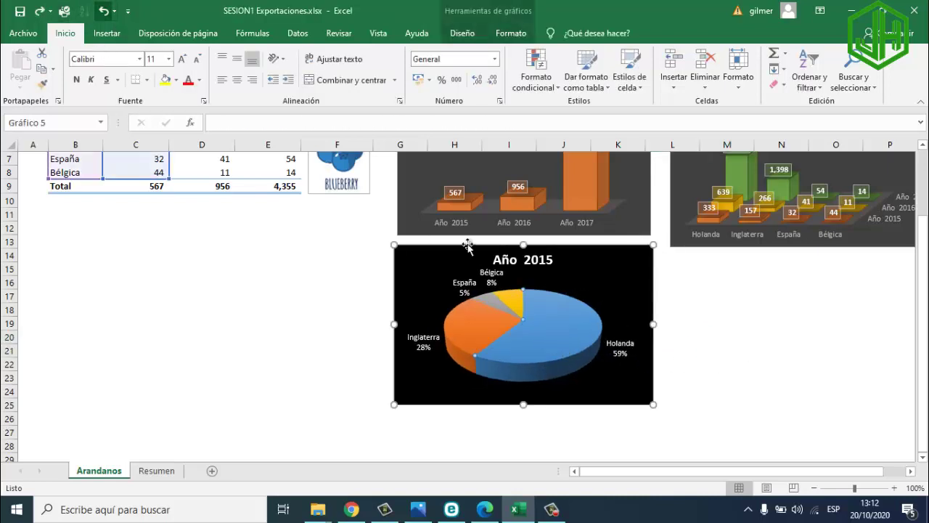
click(721, 306)
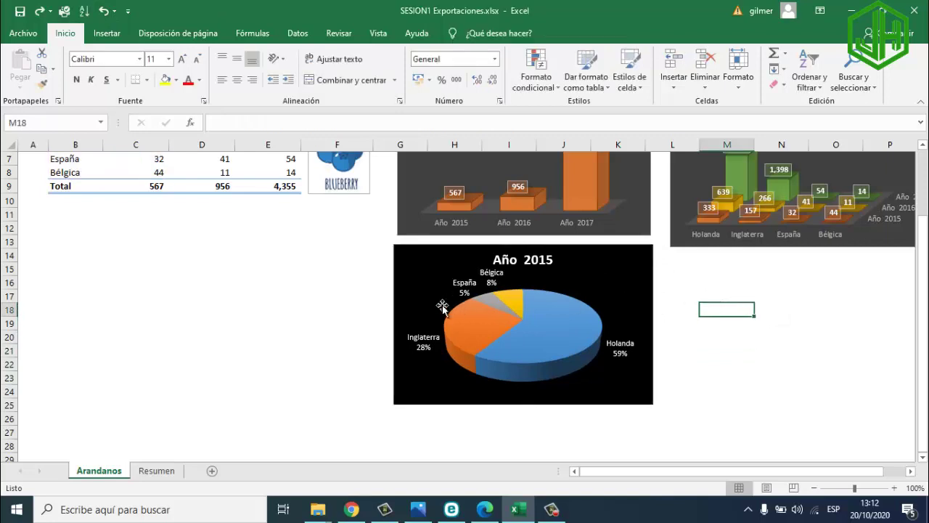
Step: Select the year headers B4:E4 together with the España and Bélgica rows B7:E8
scroll(241, 305, up, 2)
click(268, 373)
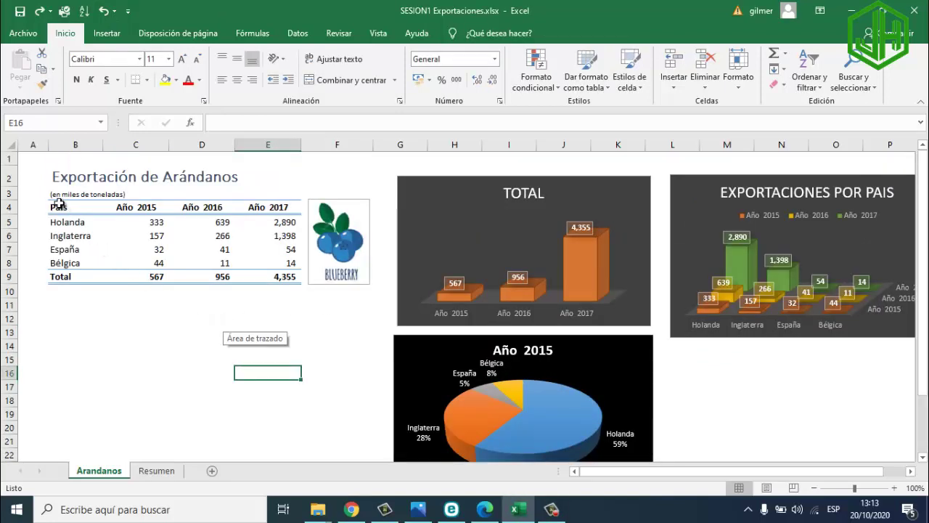
drag(58, 206, 260, 211)
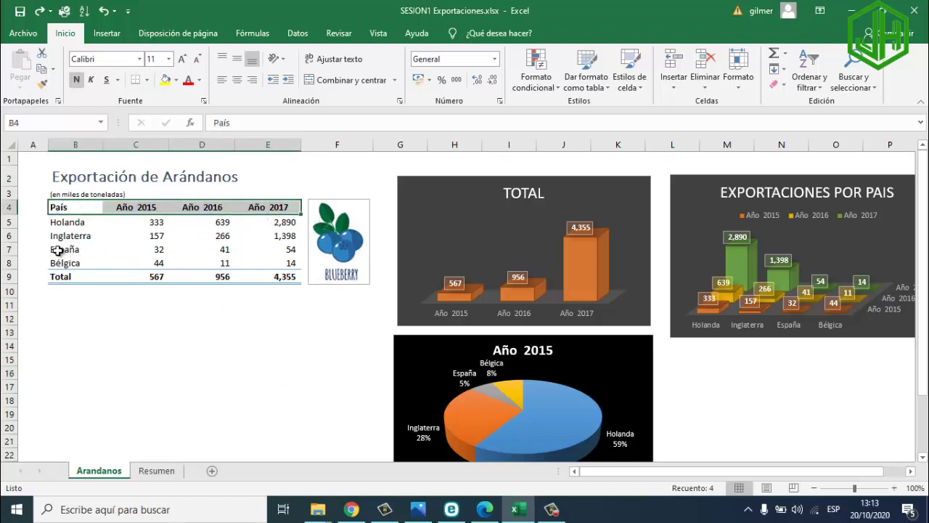
drag(58, 250, 272, 260)
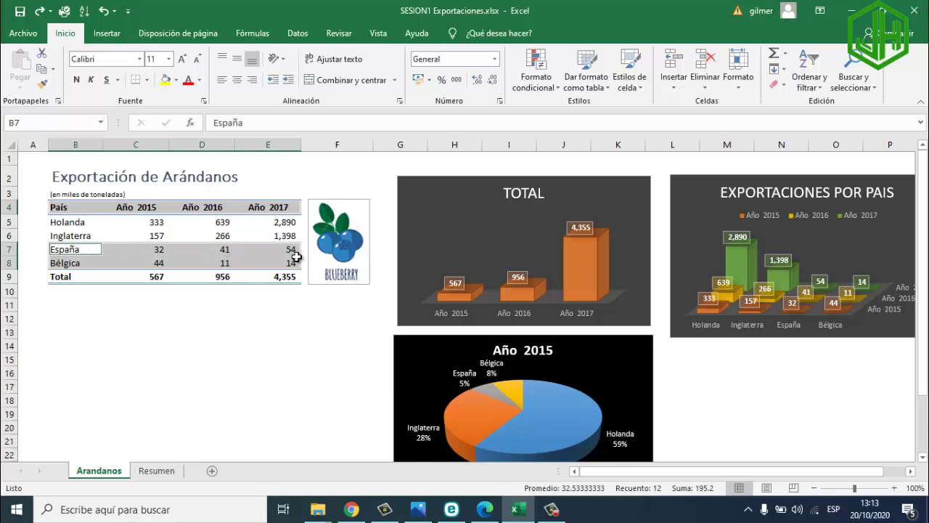
Step: Insert a Línea con marcadores line chart from the selected España and Bélgica data
click(110, 34)
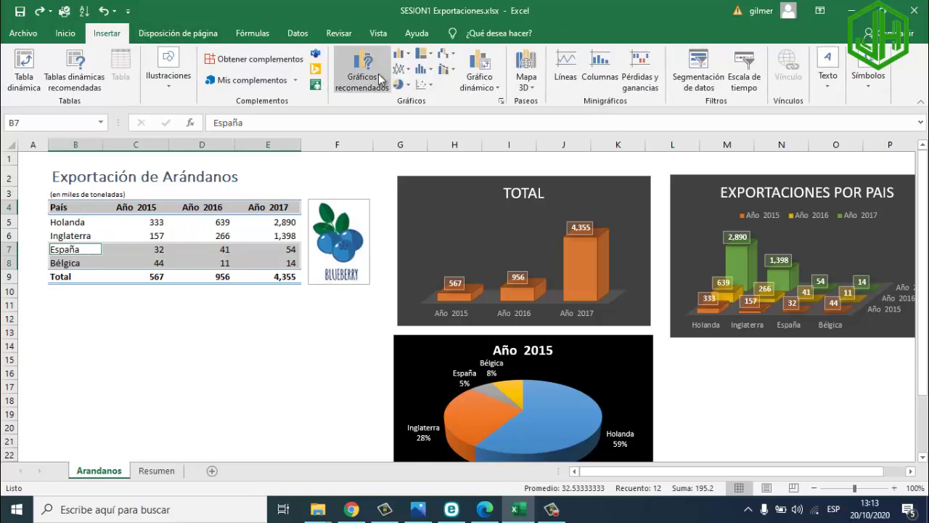
click(410, 69)
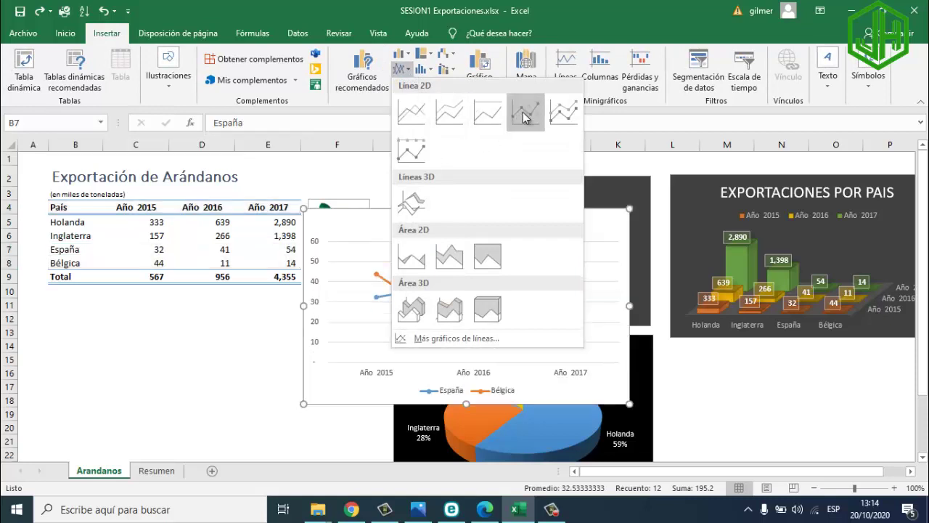
click(525, 115)
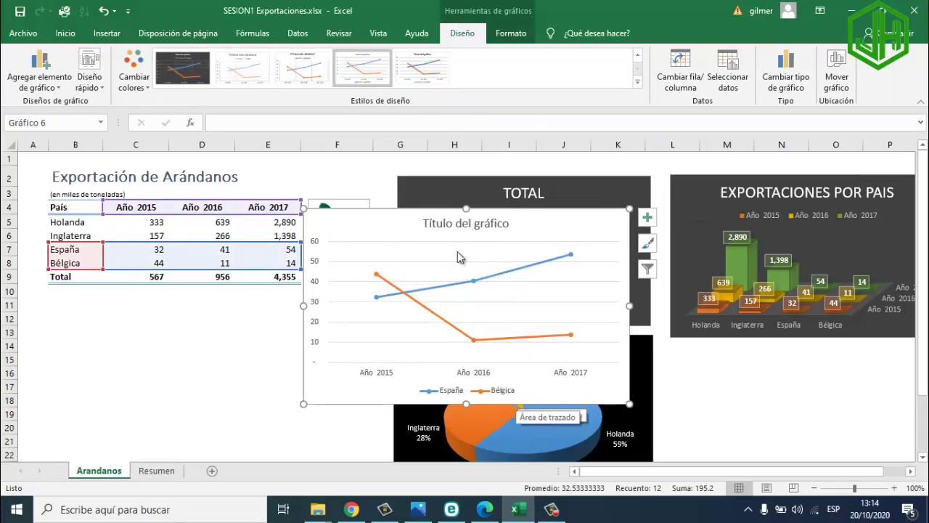
Step: Replace the placeholder line chart title with 'Variación de Expotaciones' and shift the chart down-right
click(453, 224)
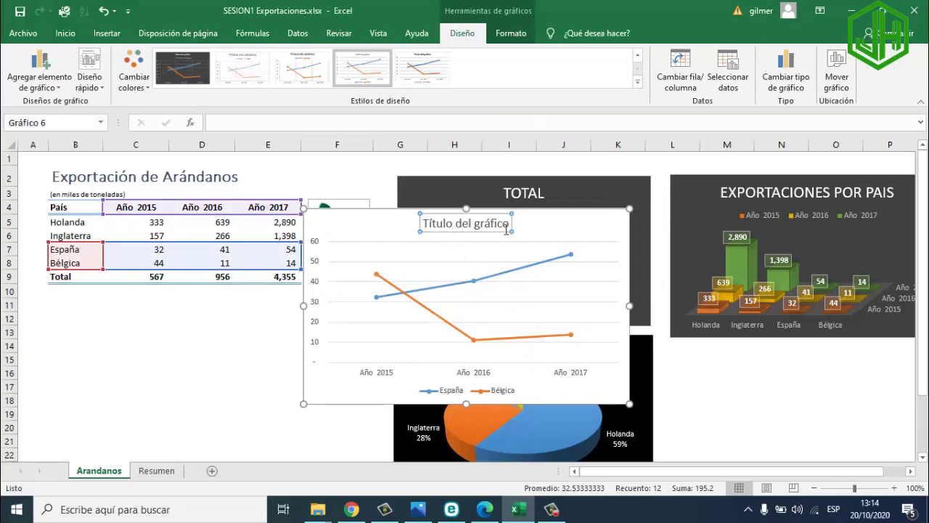
double_click(420, 222)
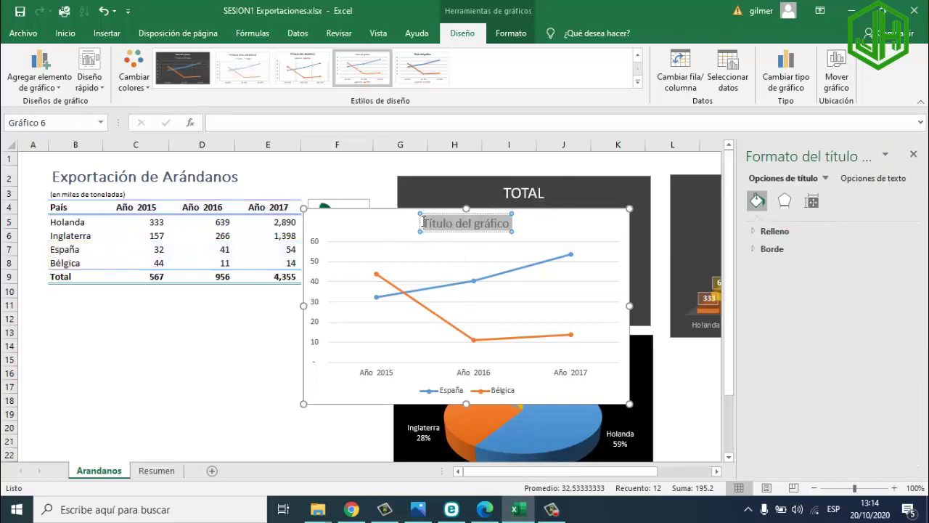
key(Delete)
text(VA)
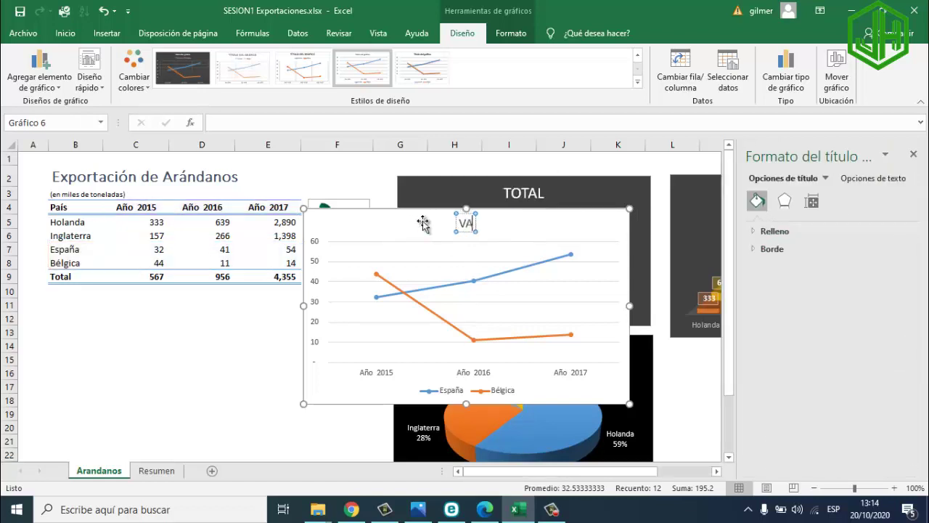
text(Va)
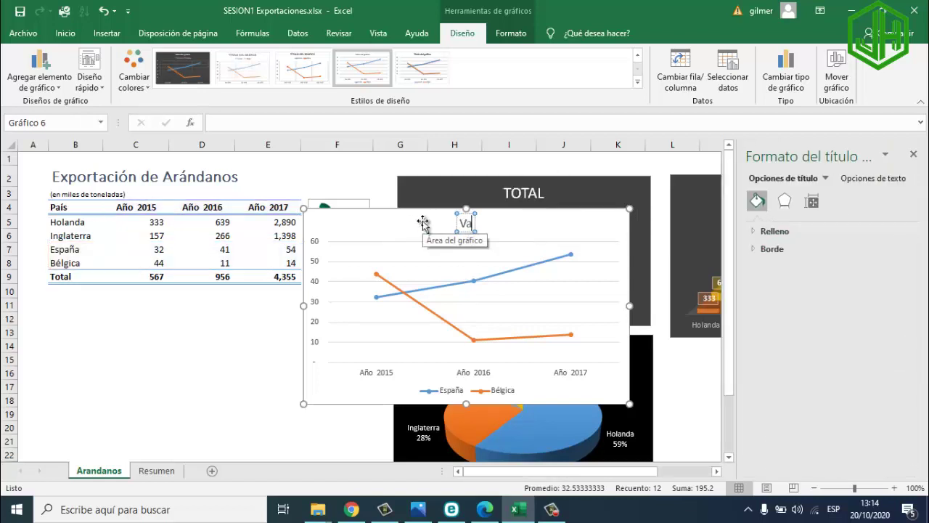
text(riaci)
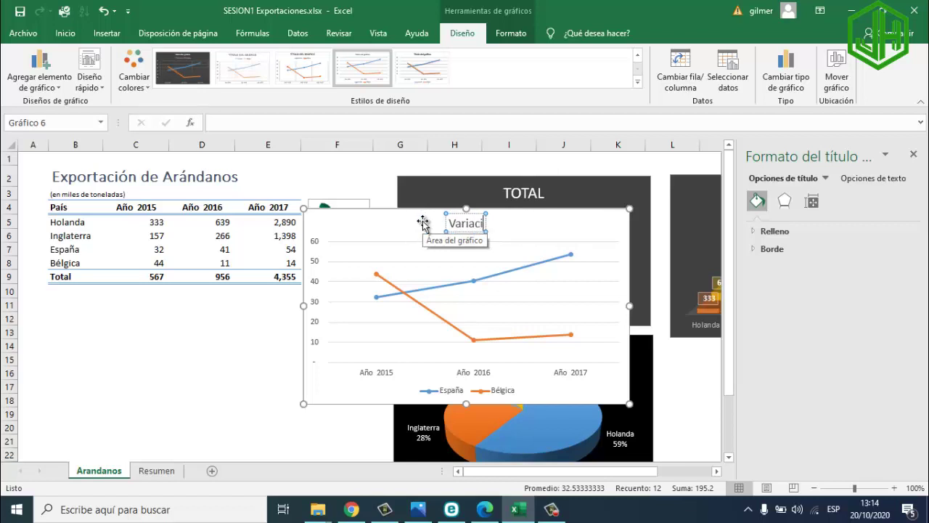
text(ón de)
text( Expotacio)
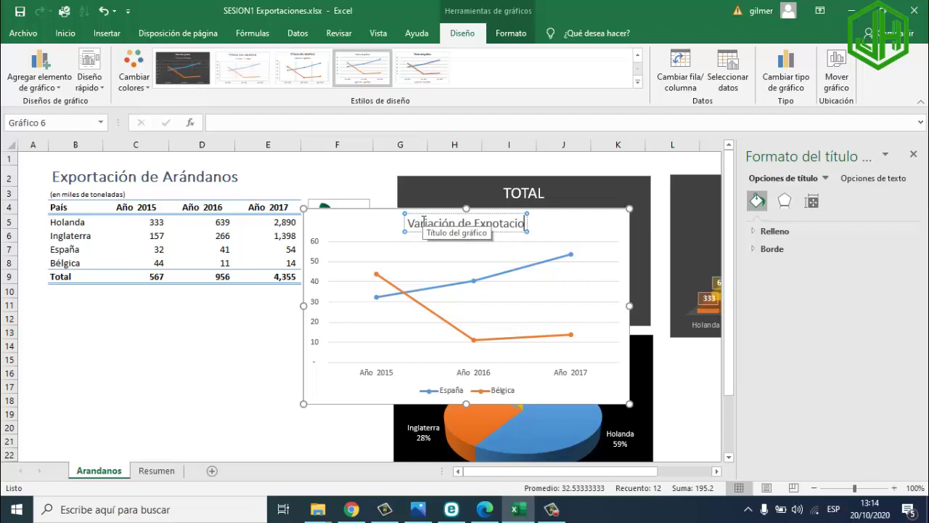
text(nes)
key(Escape)
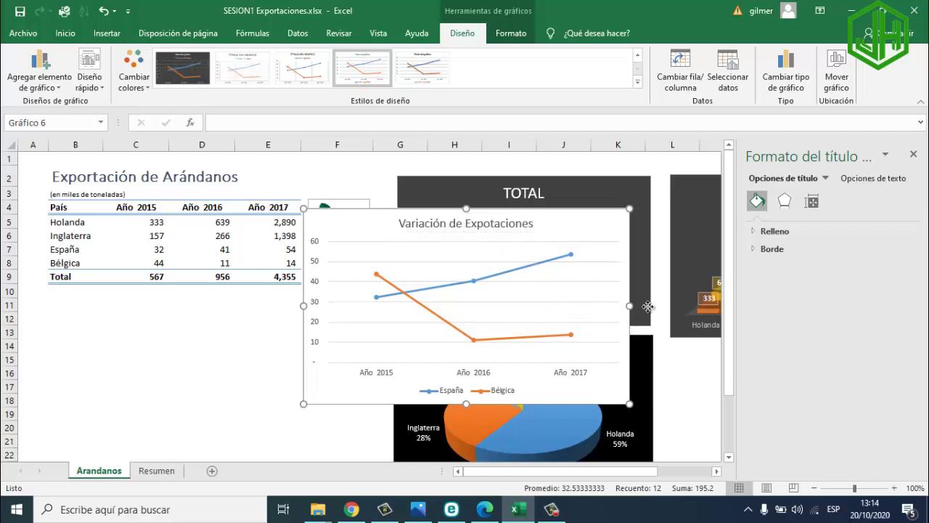
drag(648, 306, 697, 369)
click(914, 154)
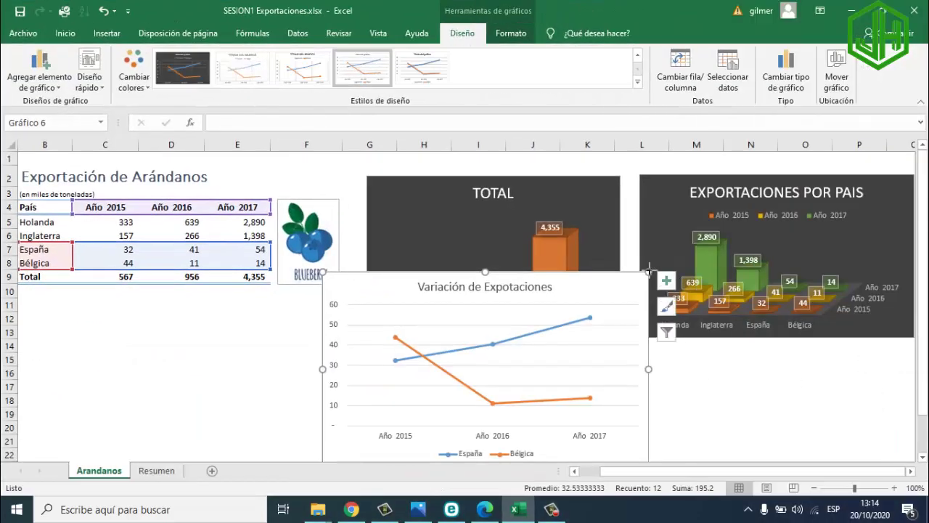
Step: Shrink the Variación de Expotaciones chart and set it beside the Año 2015 pie, below EXPORTACIONES POR PAIS
drag(648, 272, 591, 313)
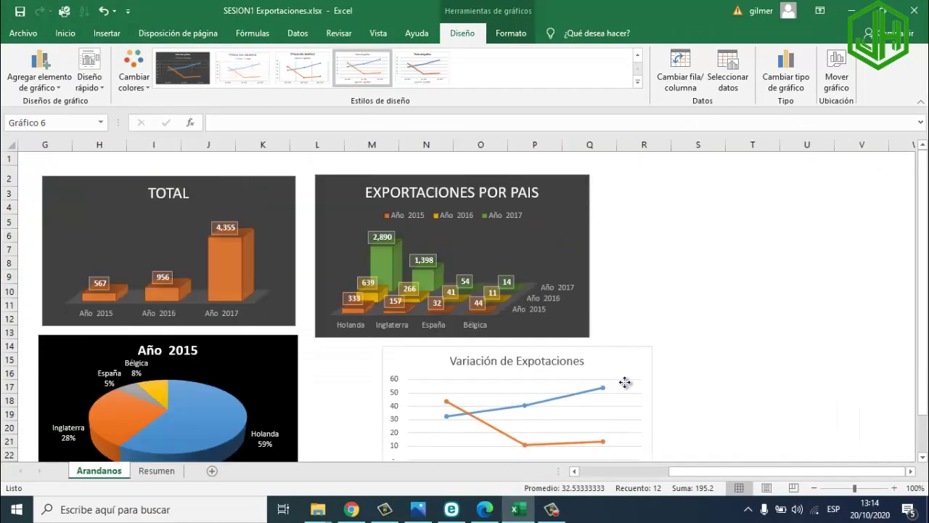
drag(687, 355, 642, 438)
drag(683, 472, 646, 471)
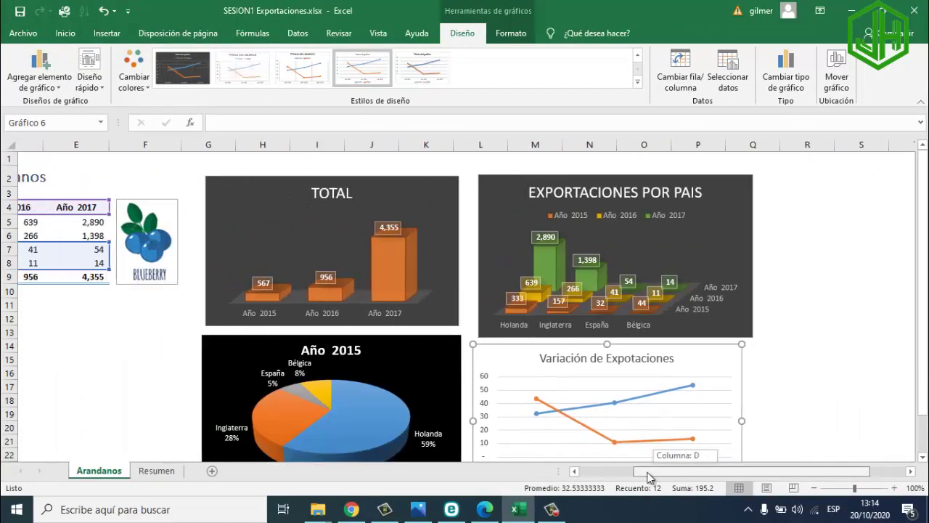
scroll(574, 413, down, 1)
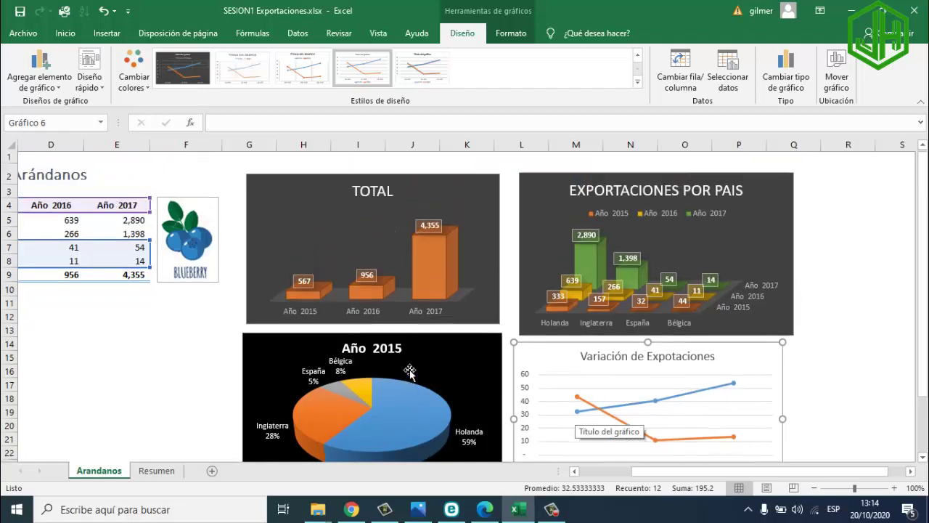
scroll(412, 373, up, 1)
scroll(806, 378, down, 4)
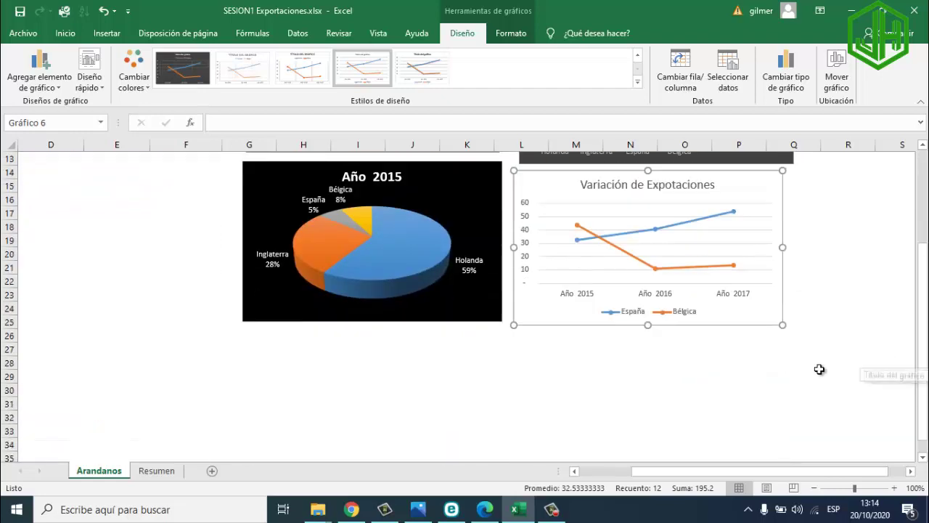
scroll(774, 342, up, 1)
Step: Add data labels to the Variación de Expotaciones chart and apply a grey style with circled values
click(800, 221)
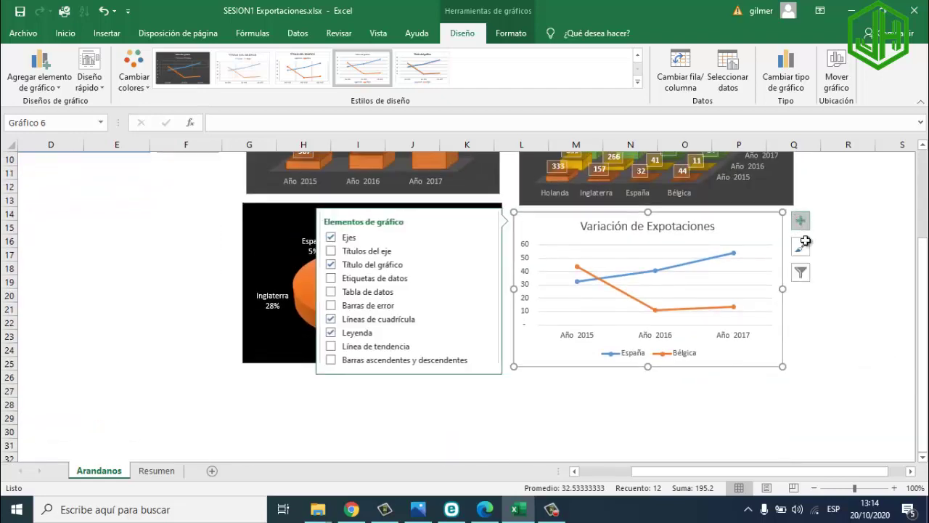
click(336, 280)
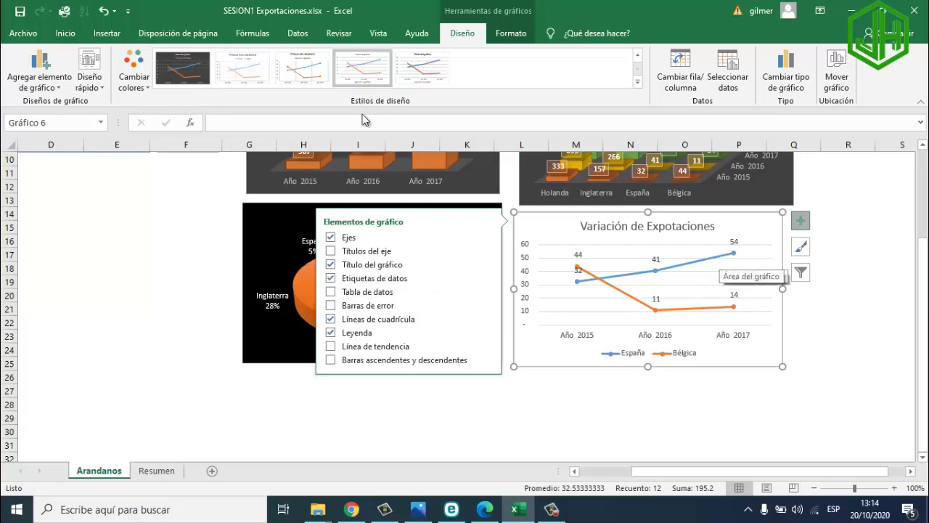
click(302, 77)
click(637, 82)
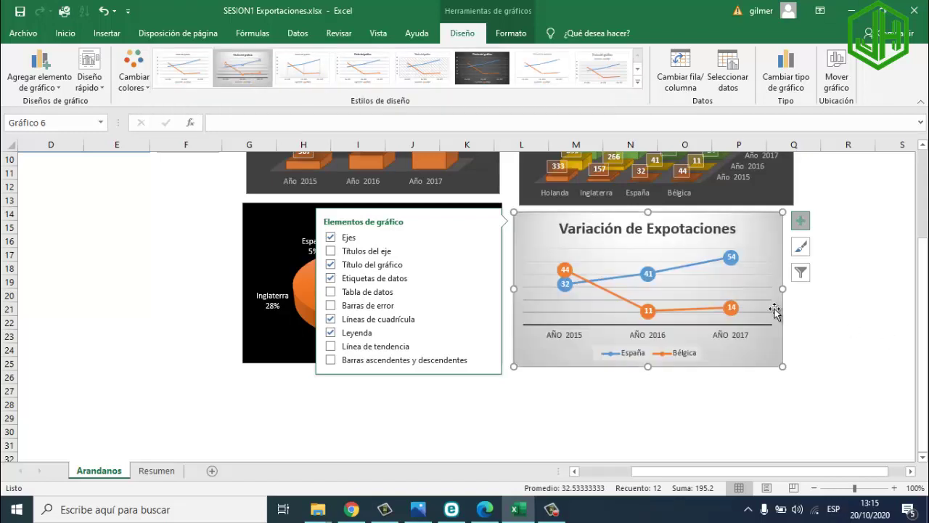
click(873, 350)
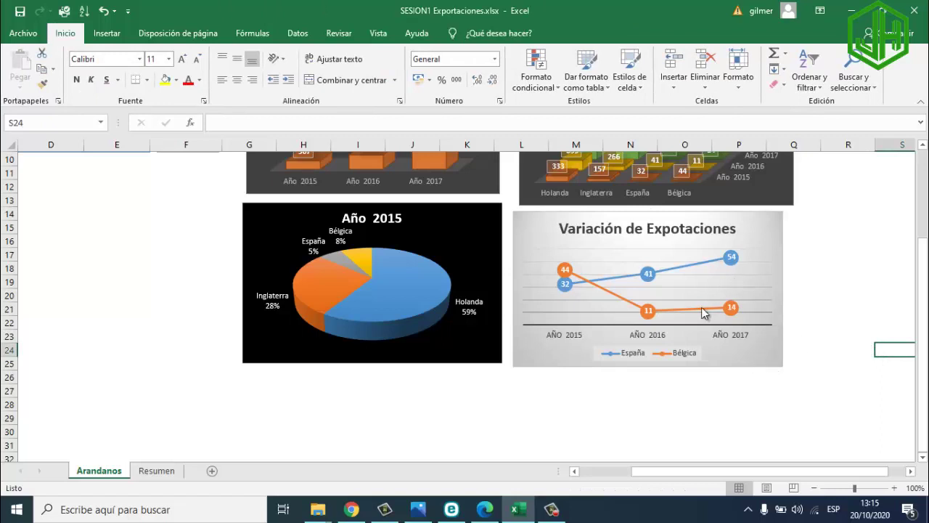
mouse_move(690, 313)
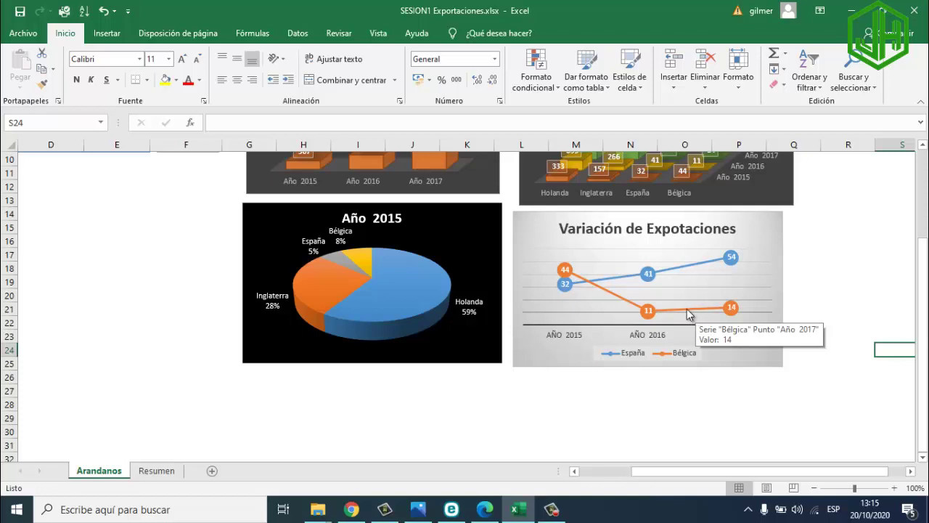
Step: Select the year headers B4:E4 with the Total row B9:E9 and insert a 2-D clustered column chart
scroll(556, 326, up, 3)
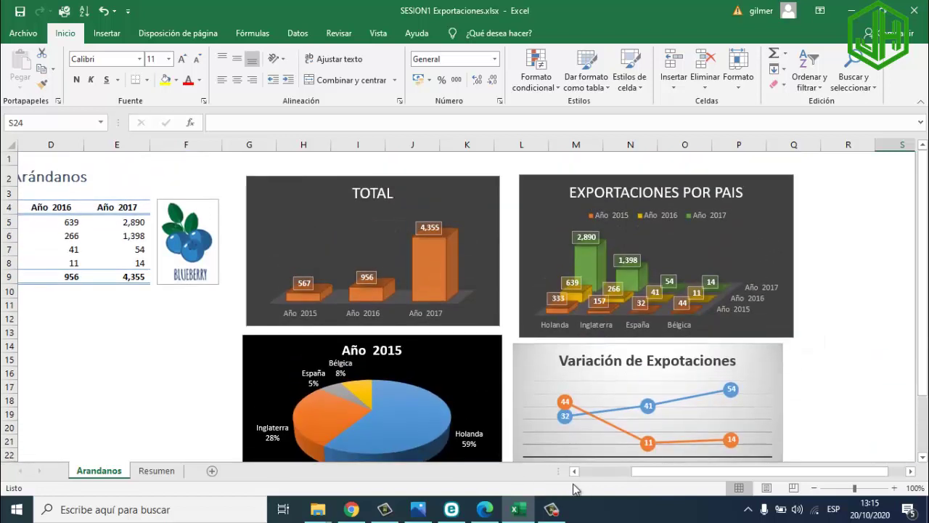
drag(643, 473, 563, 473)
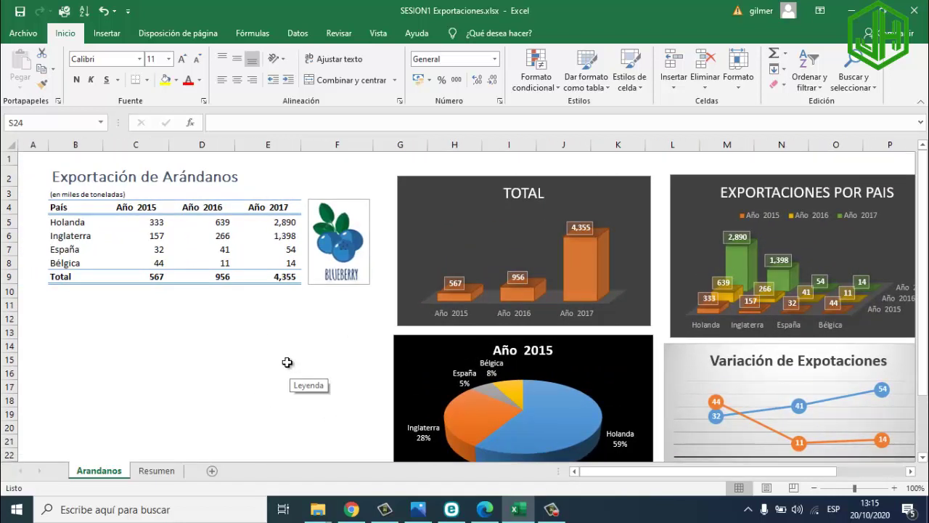
drag(58, 208, 268, 208)
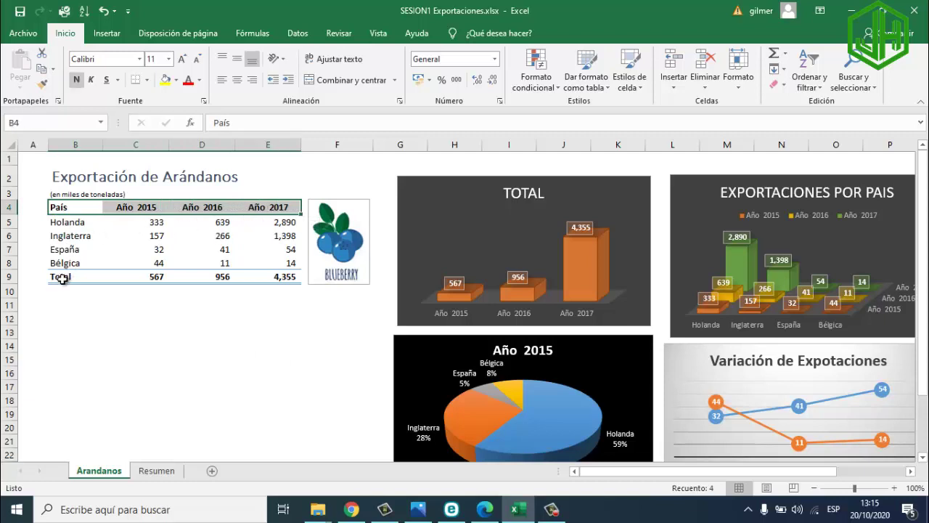
drag(62, 279, 284, 279)
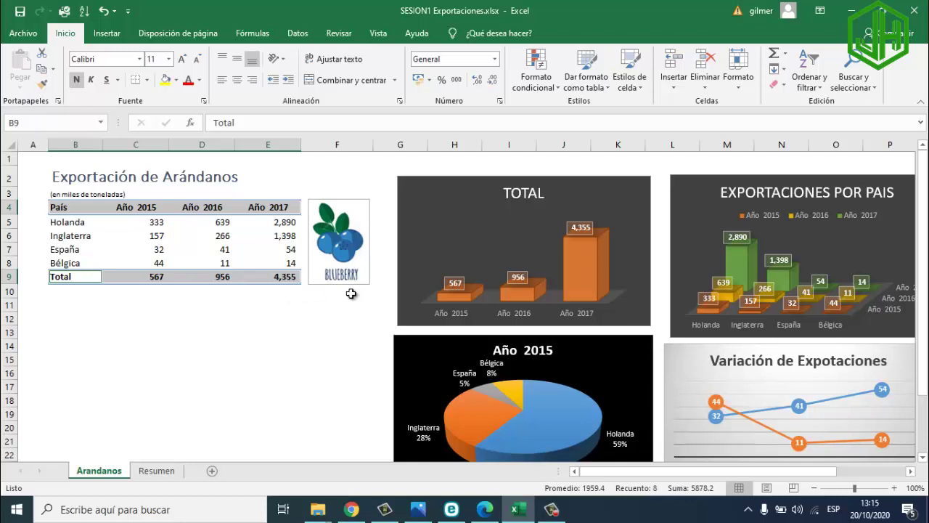
click(107, 34)
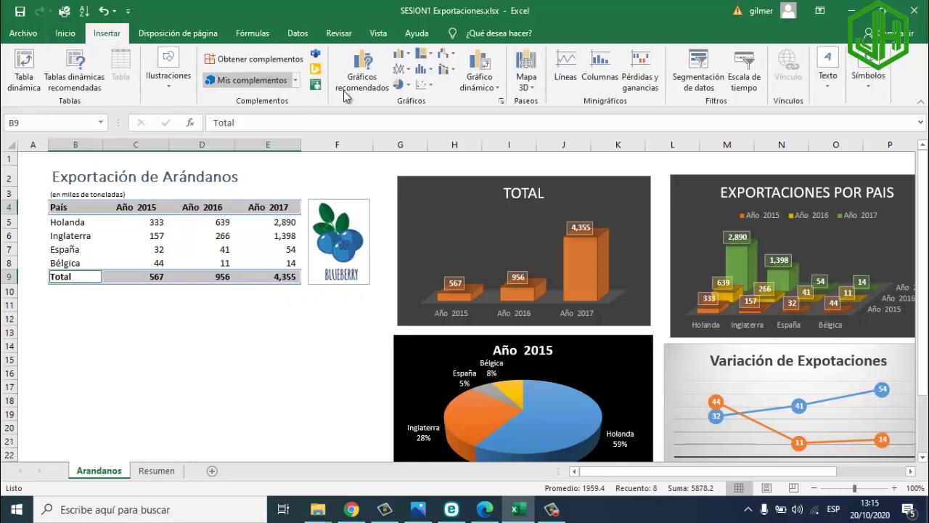
click(410, 57)
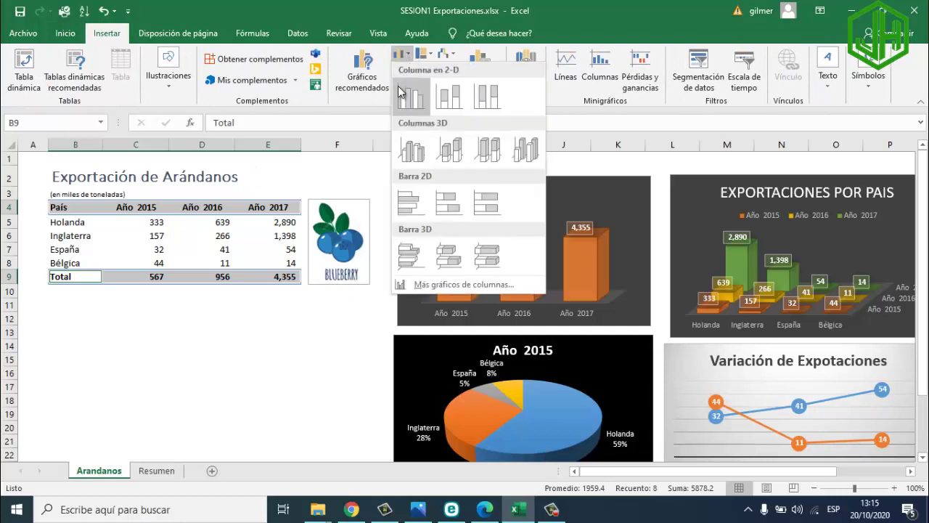
click(402, 85)
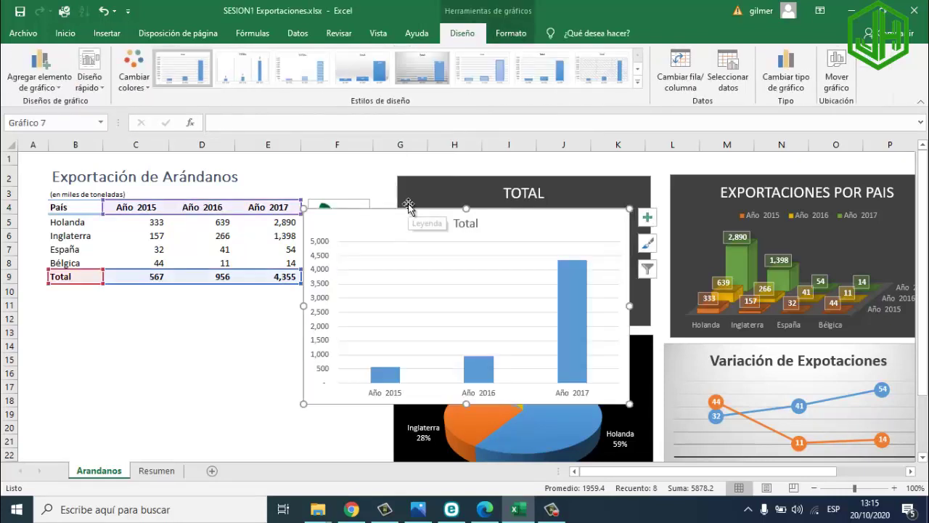
Step: Move the new totals chart under the Arándanos table and change its title from 'Total' to 'EXPORTACIONES'
mouse_move(405, 209)
mouse_down()
mouse_move(138, 284)
mouse_move(148, 289)
mouse_up()
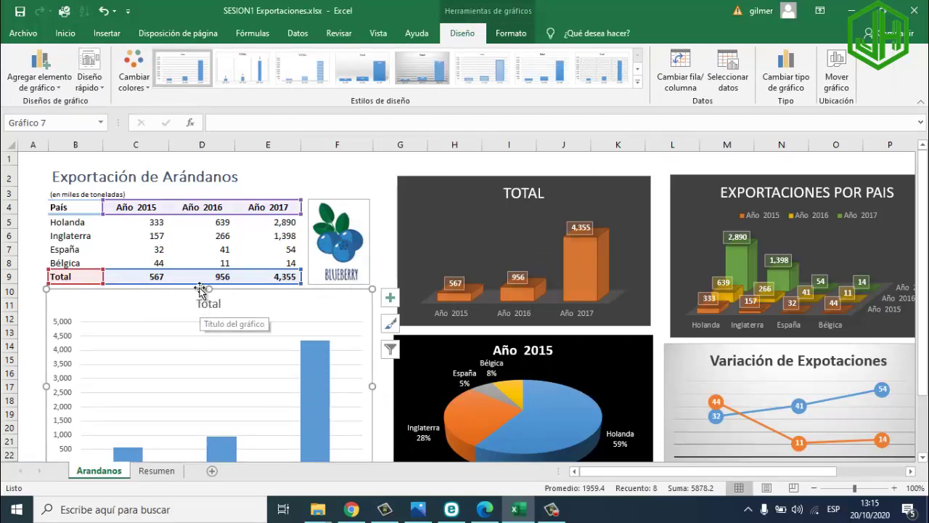
double_click(211, 305)
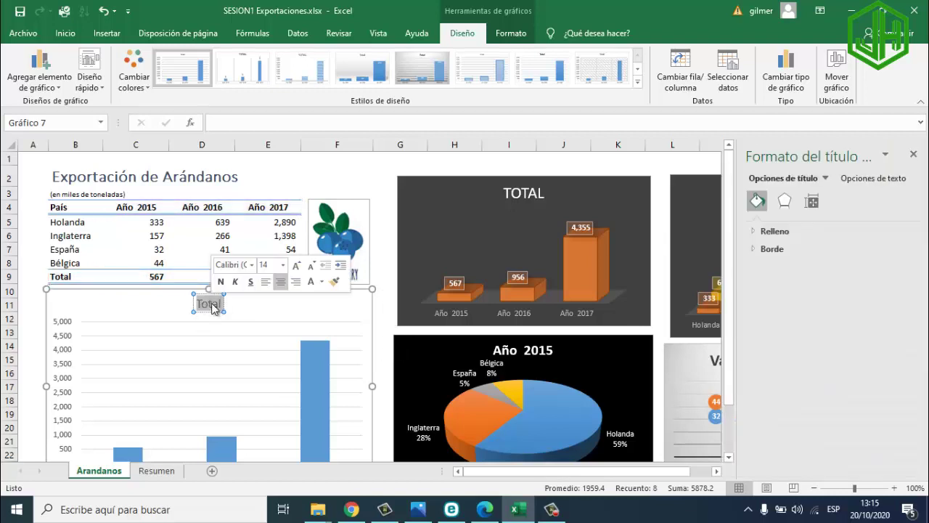
key(Delete)
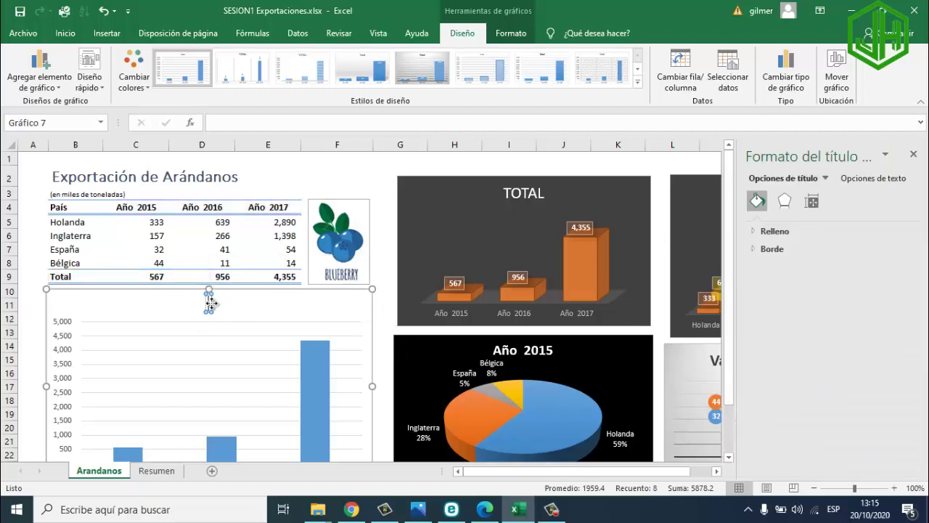
text(EXPORT)
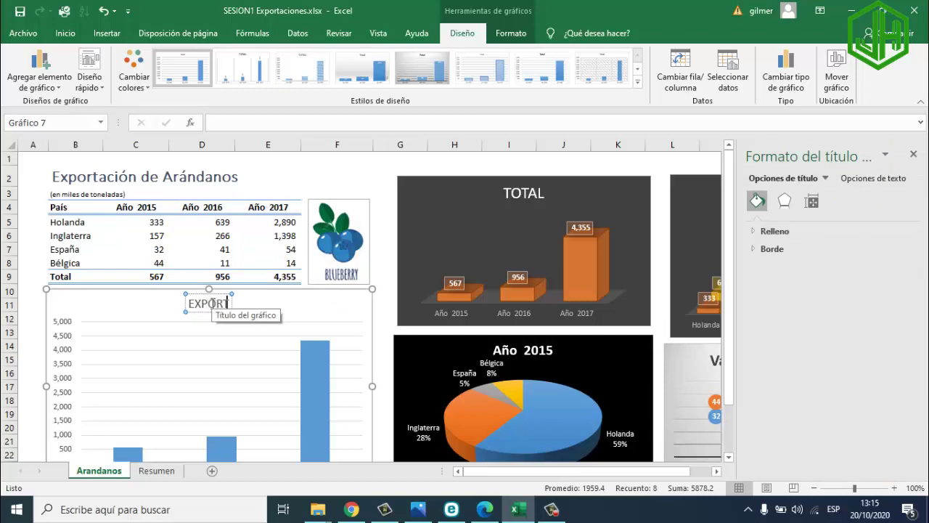
text(ACIONES)
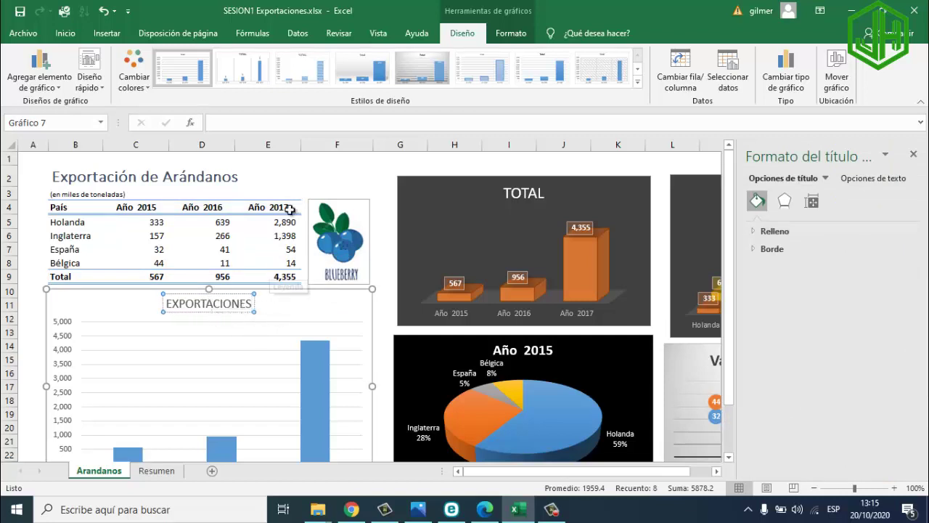
click(302, 182)
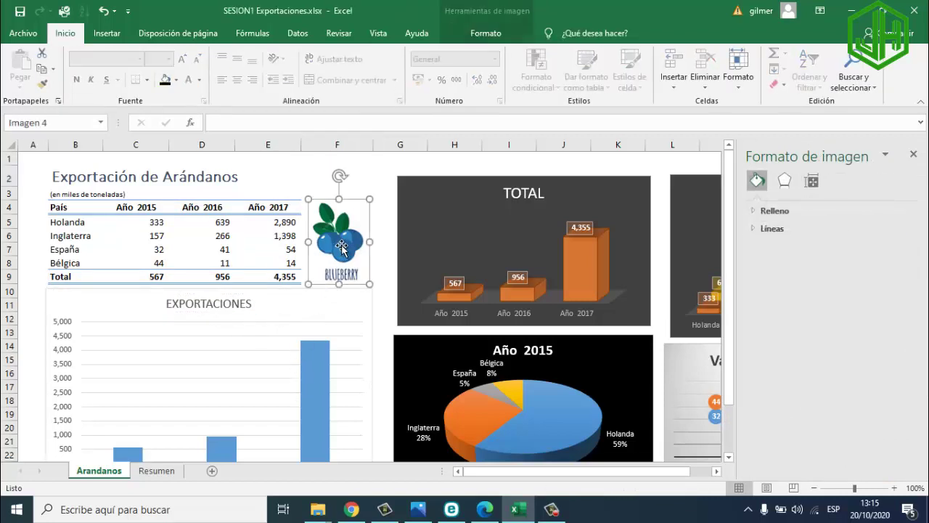
Step: Paste the copied blueberry picture into the EXPORTACIONES chart's columns as their fill
drag(334, 250, 344, 243)
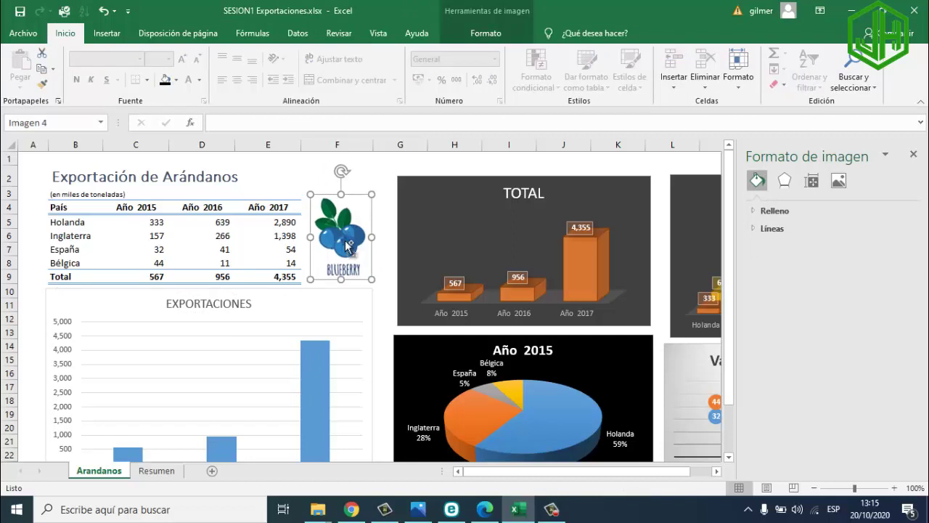
scroll(230, 405, down, 1)
click(230, 408)
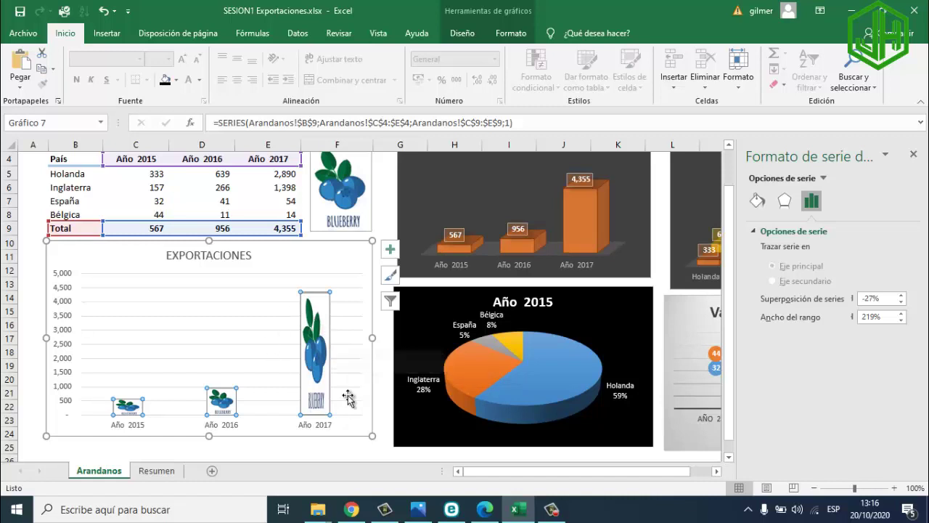
click(470, 35)
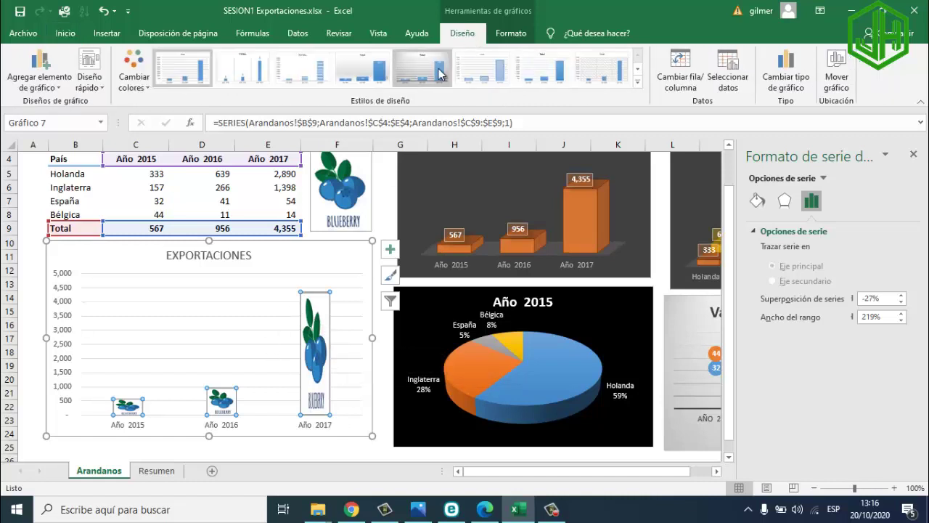
click(637, 82)
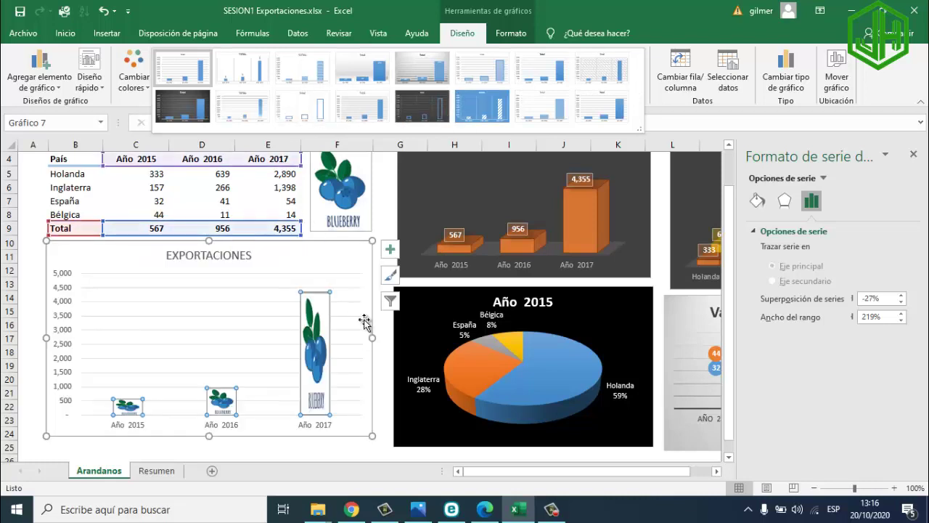
click(364, 322)
click(367, 287)
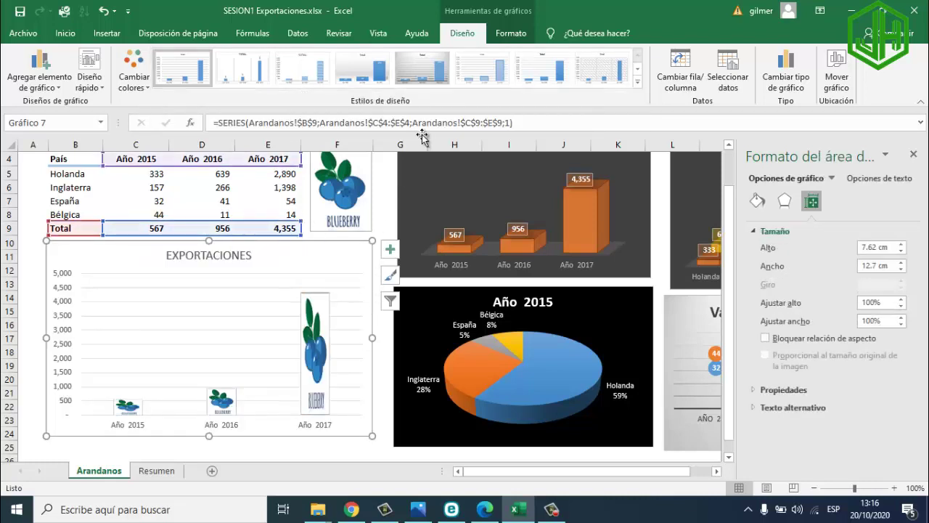
Step: Fill the EXPORTACIONES chart background purple and make its title and axis text bold white
click(509, 34)
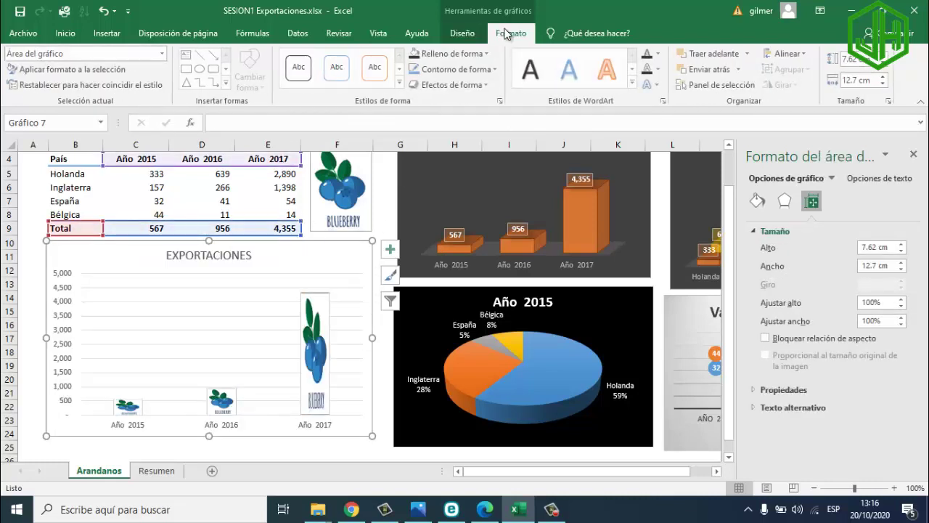
click(469, 57)
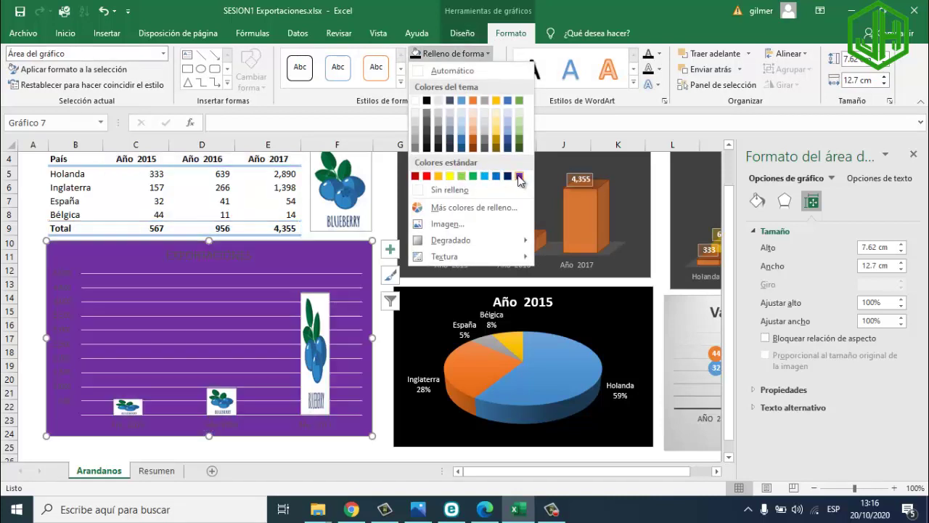
click(518, 176)
click(66, 33)
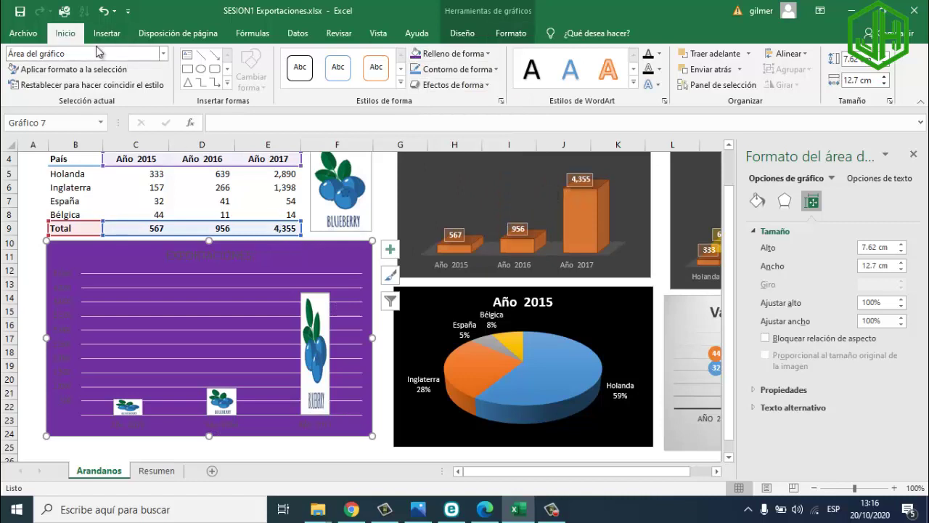
click(191, 81)
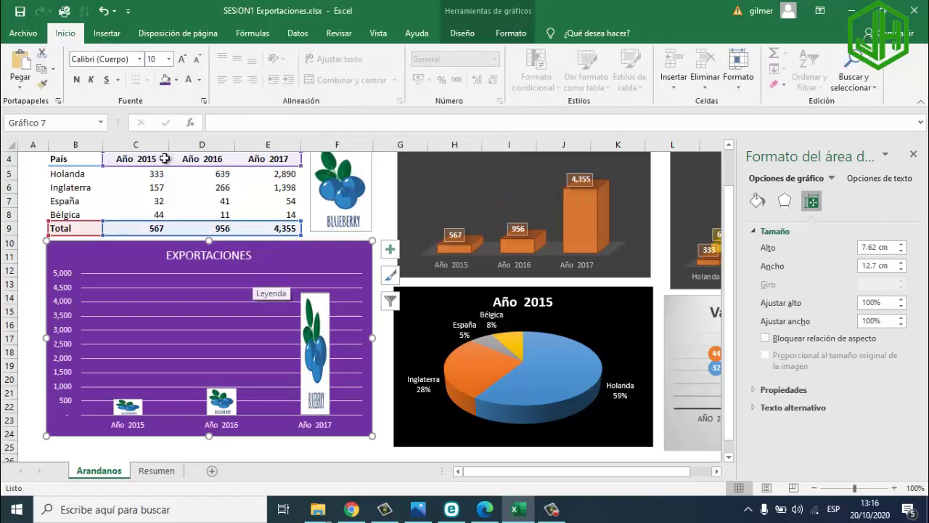
click(77, 80)
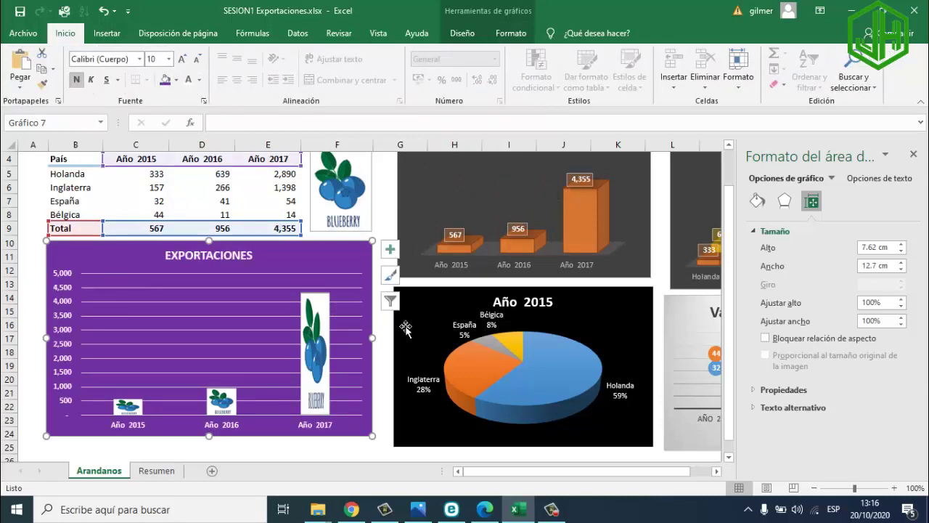
click(390, 250)
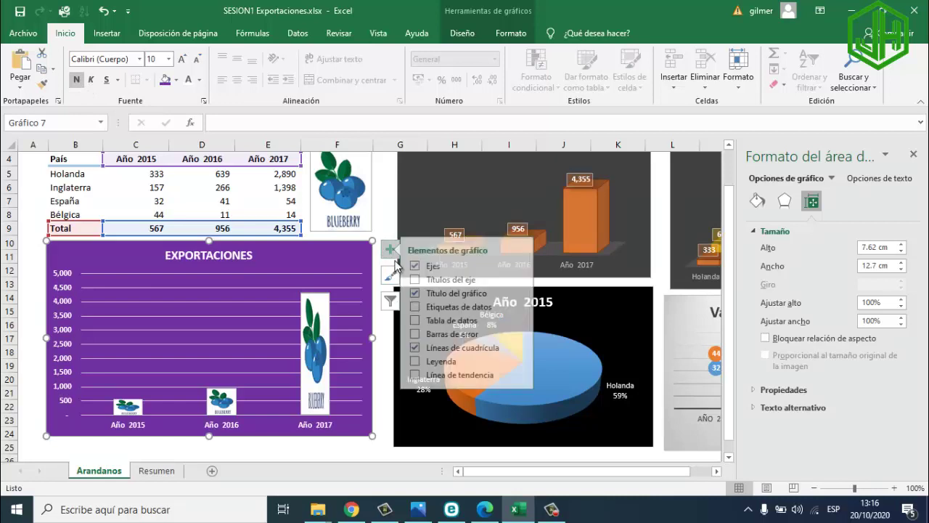
Step: Show total value labels on the EXPORTACIONES columns, then shrink and reposition the purple chart
click(424, 307)
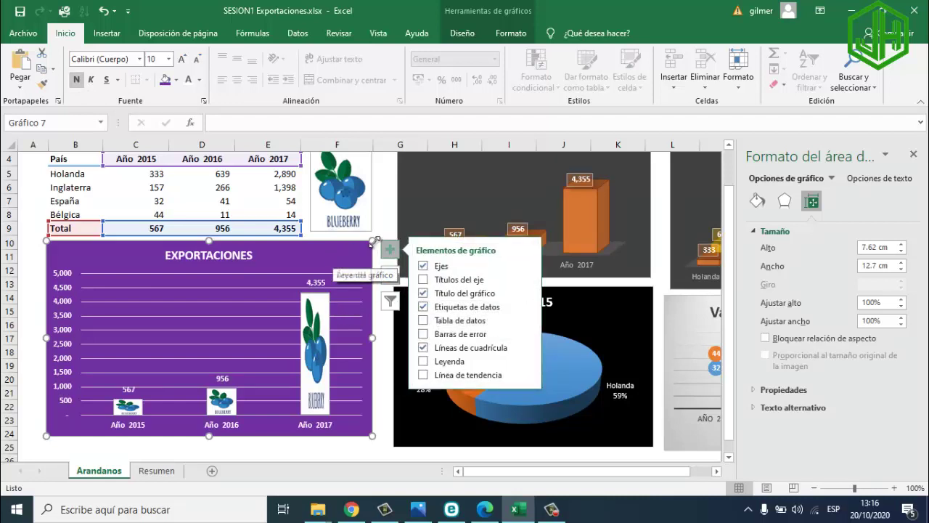
drag(373, 241, 339, 265)
ctrl+scroll(297, 330, down, 1)
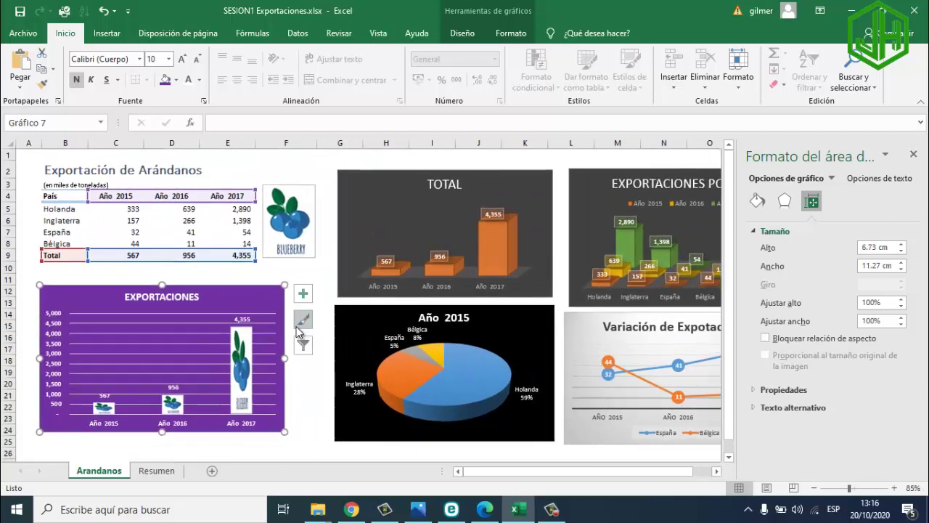
drag(284, 340, 321, 349)
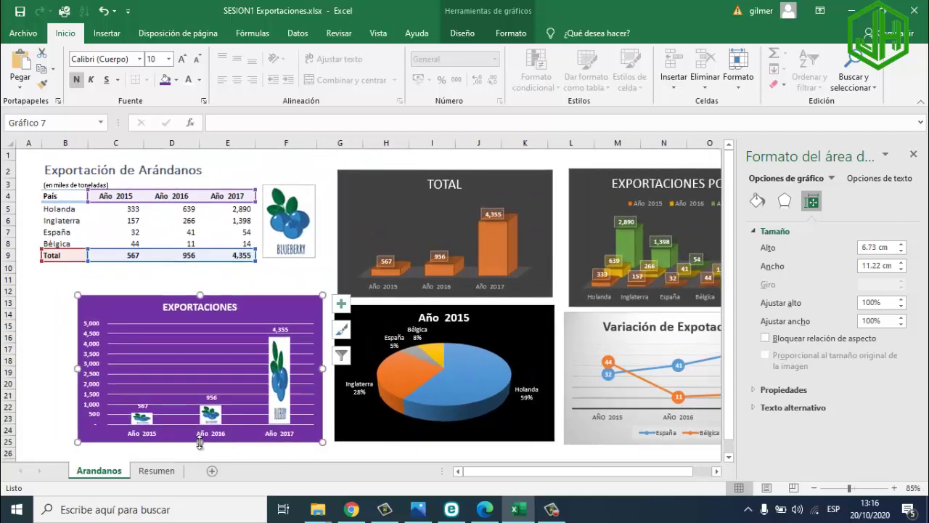
drag(199, 443, 199, 427)
Step: Try filling the Año 2015 pie slices with the blueberry picture, then undo to keep plain colours
click(287, 217)
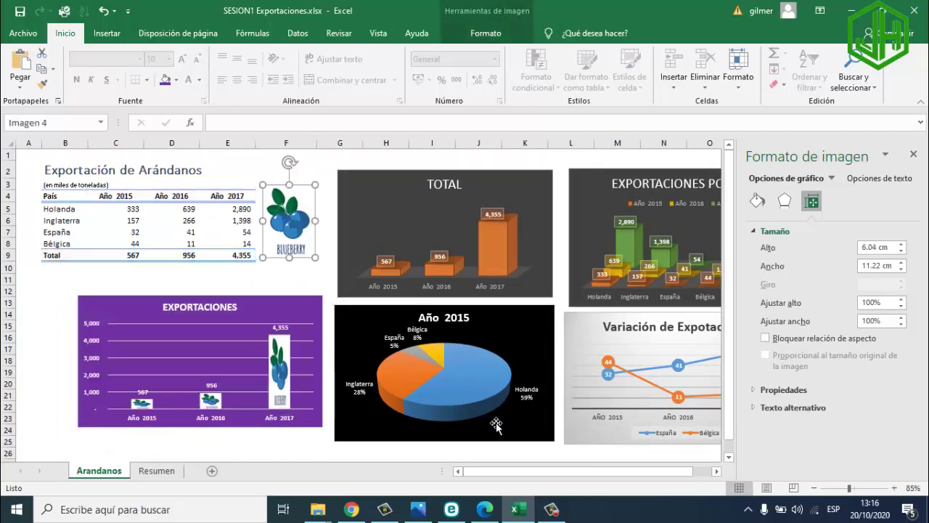
click(472, 375)
key(ctrl+v)
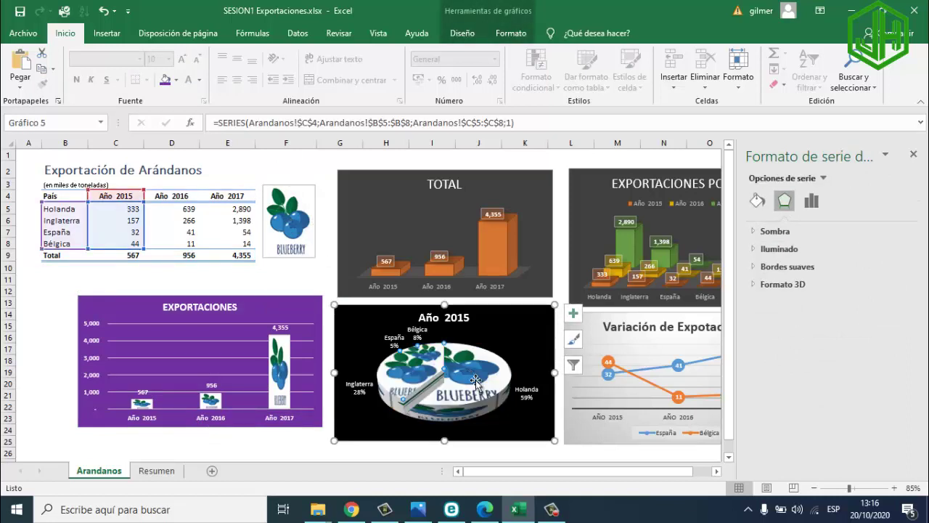
click(572, 313)
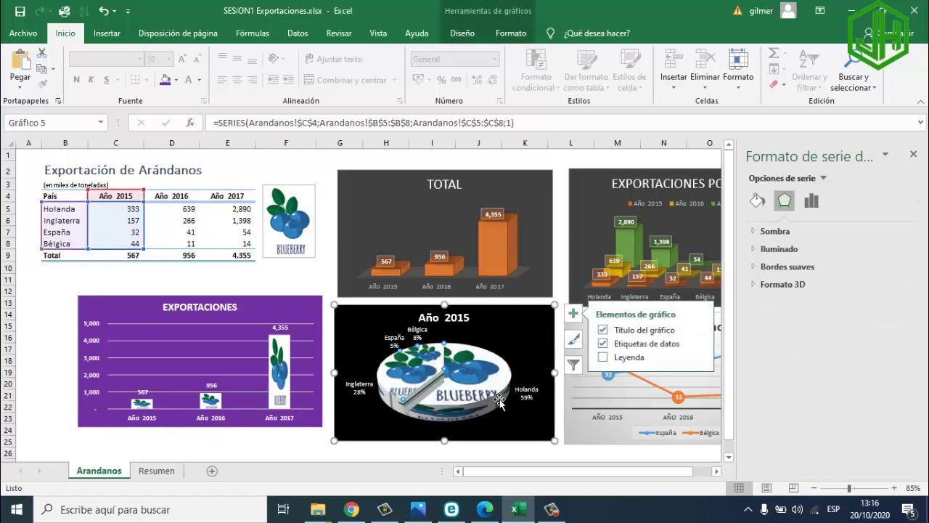
click(572, 365)
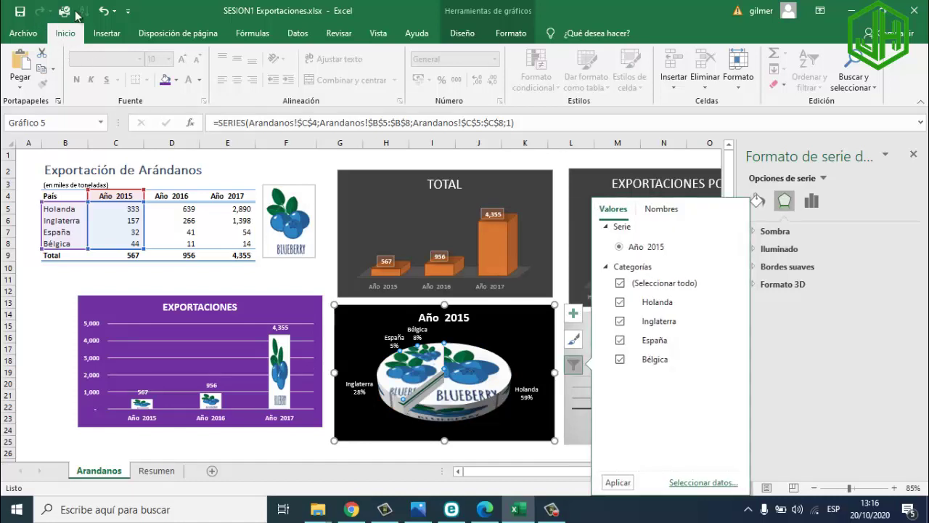
click(103, 11)
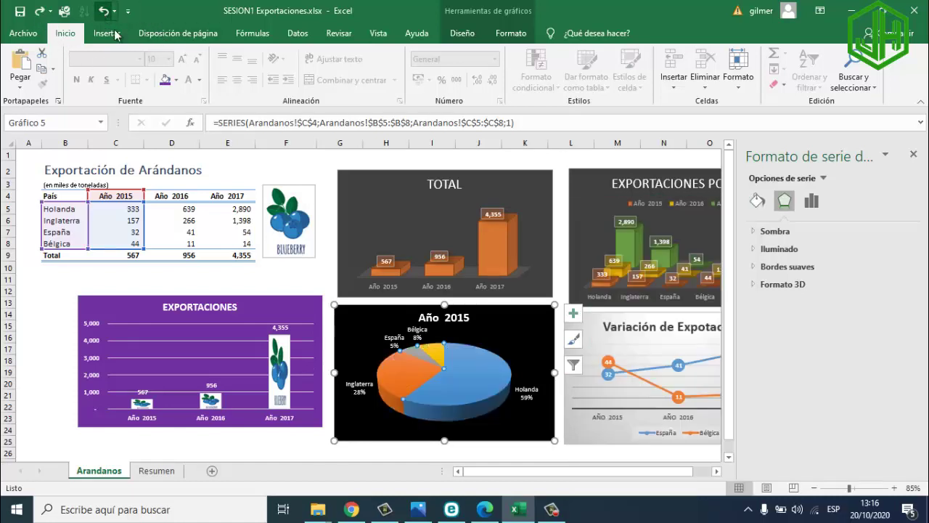
click(250, 441)
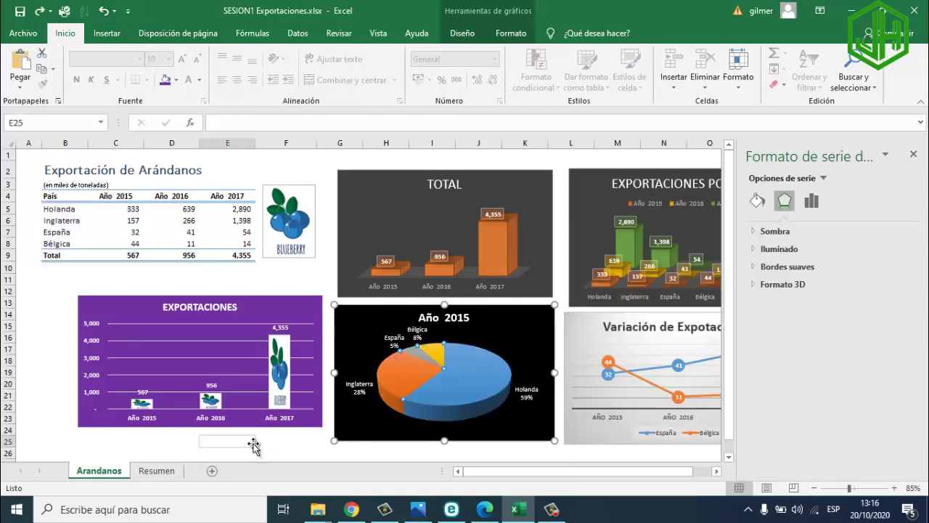
Step: On the Resumen sheet, select the Tipo cells A4:A7 together with the Total cells F4:F7
click(159, 472)
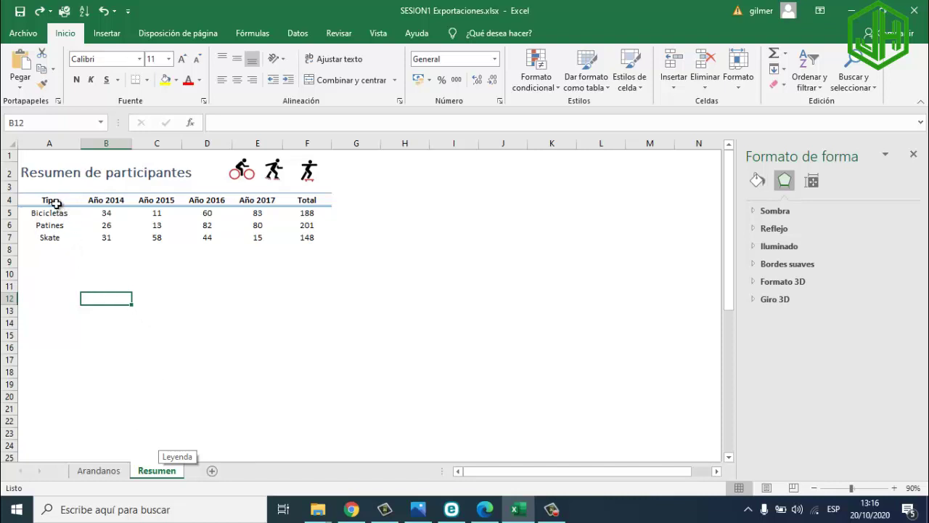
drag(56, 203, 306, 201)
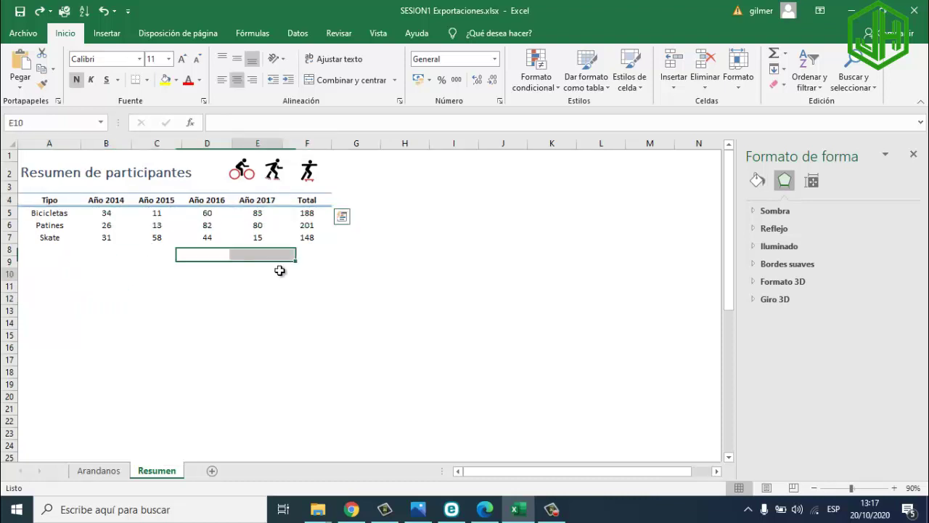
drag(58, 202, 53, 226)
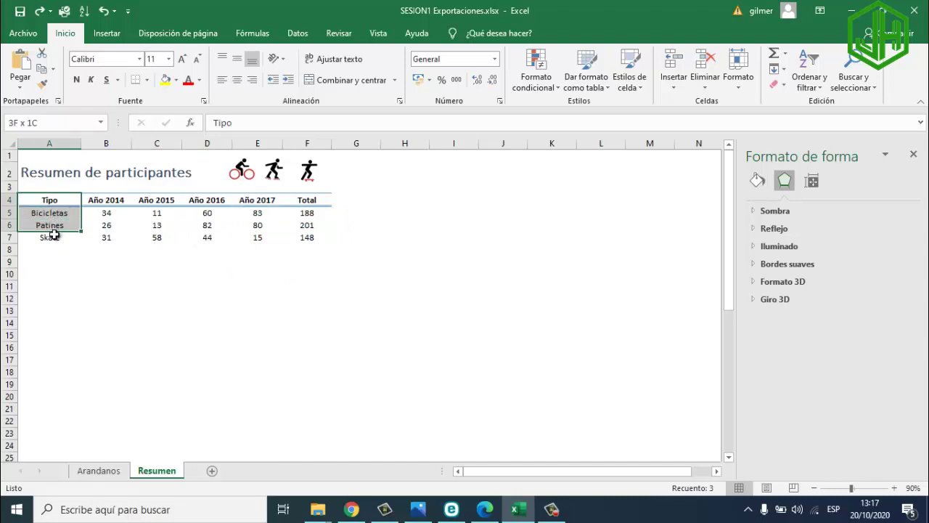
drag(54, 234, 54, 238)
ctrl+drag(308, 203, 307, 237)
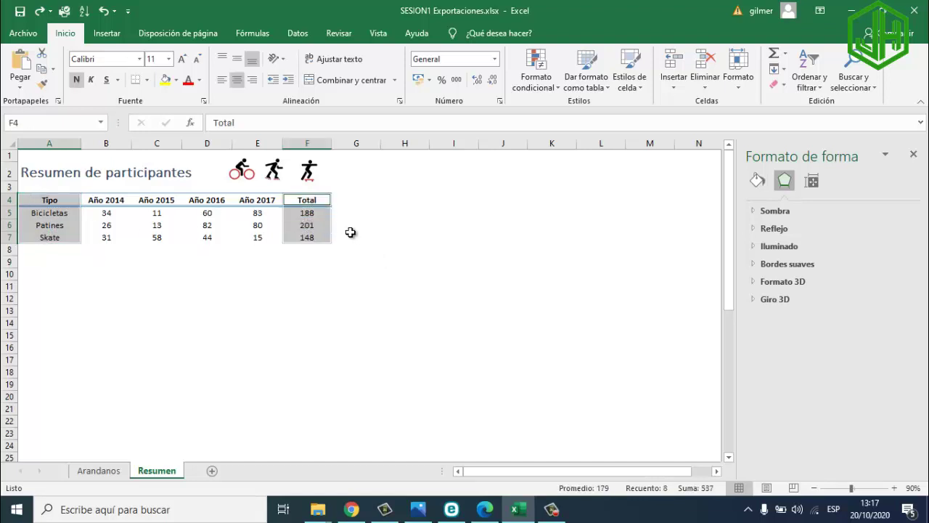
Step: Insert a clustered column chart of the totals beside the table, with data labels and no axes
click(107, 34)
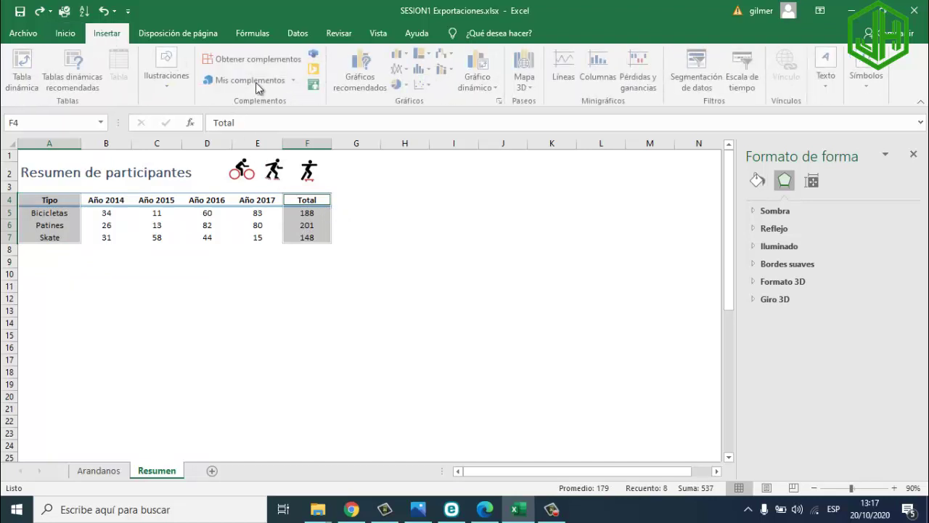
click(399, 54)
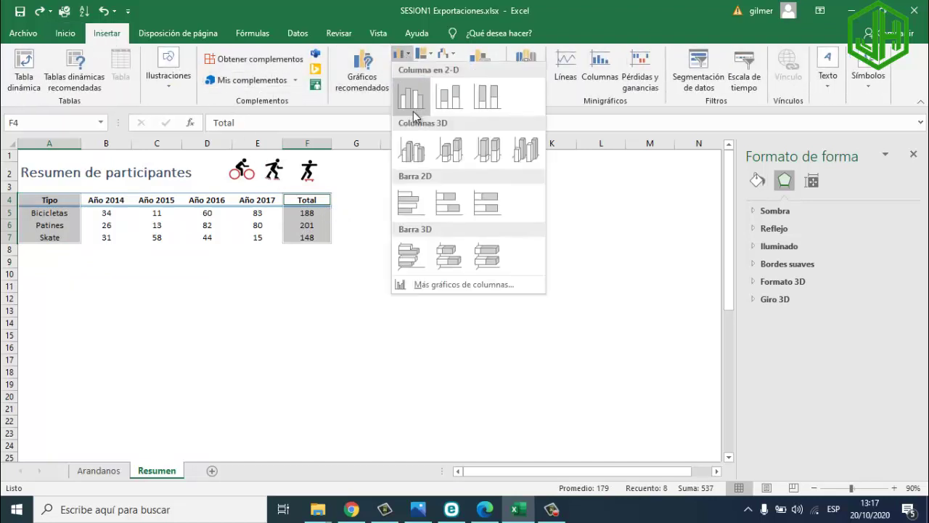
click(413, 91)
drag(407, 215, 498, 201)
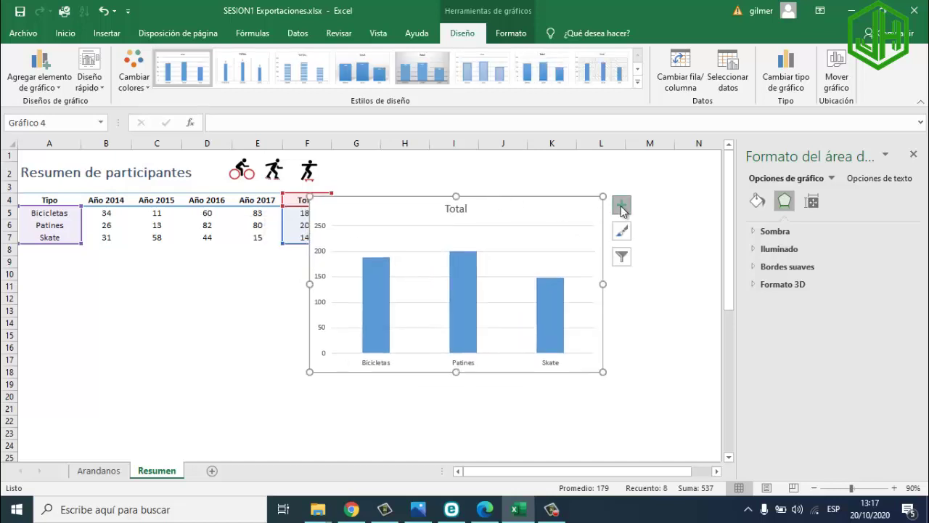
click(622, 205)
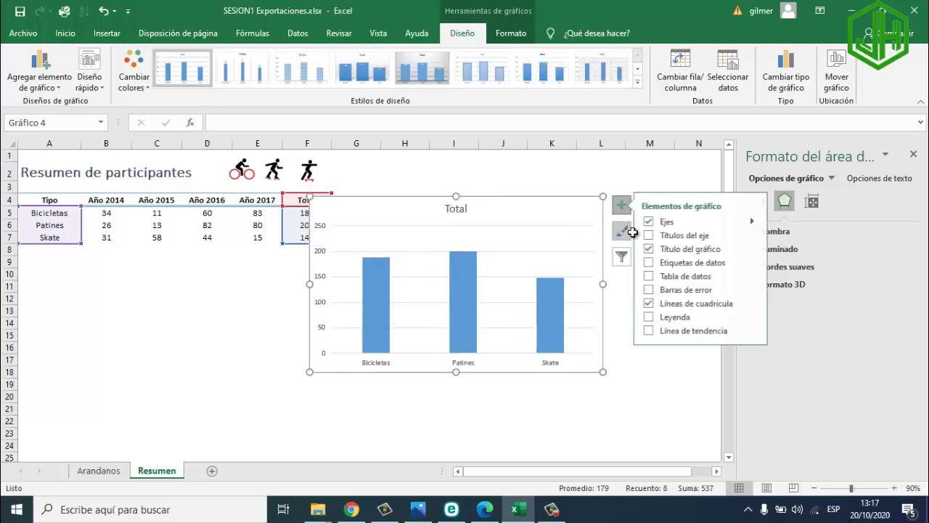
click(655, 263)
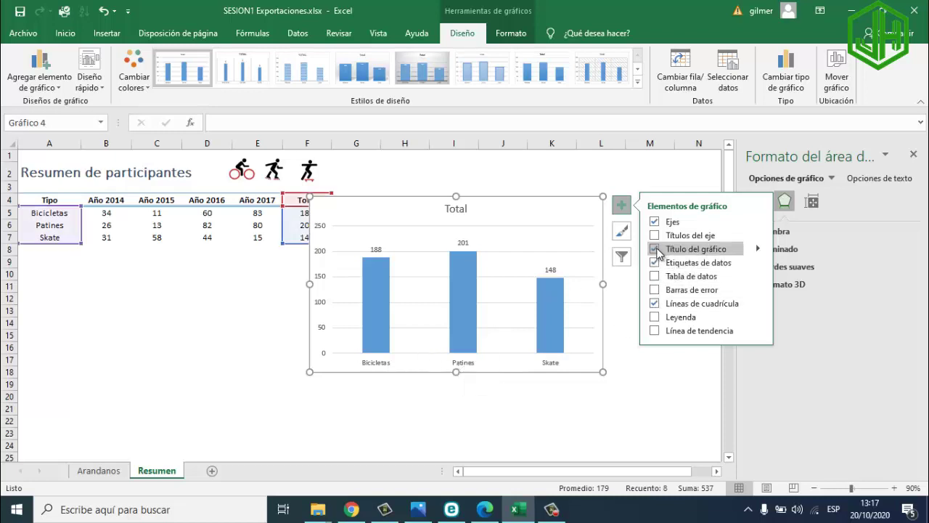
click(655, 221)
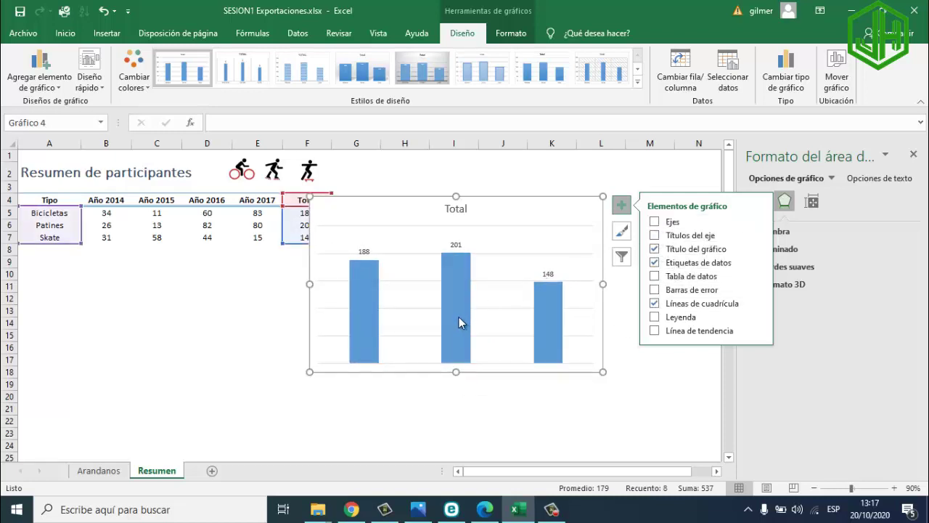
mouse_move(463, 319)
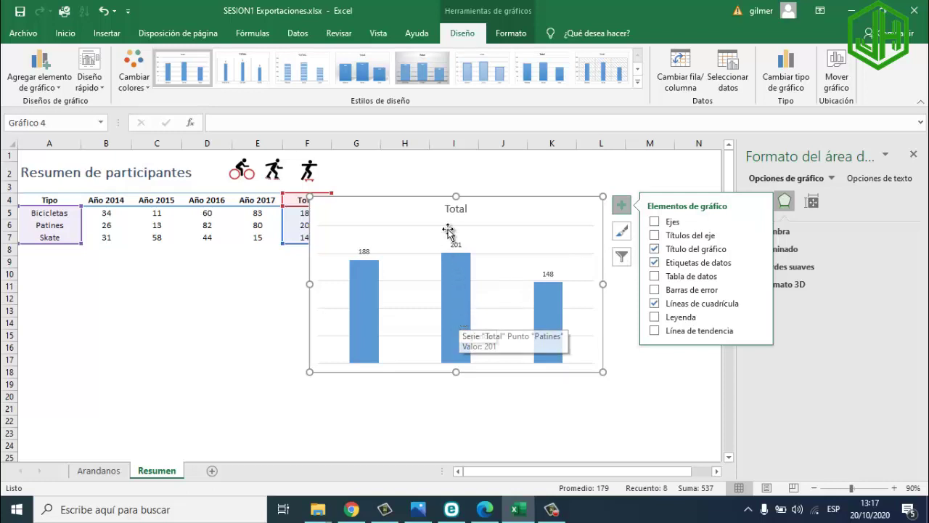
Step: Change the chart title from 'Total' to 'Participaciones por tipo'
click(456, 209)
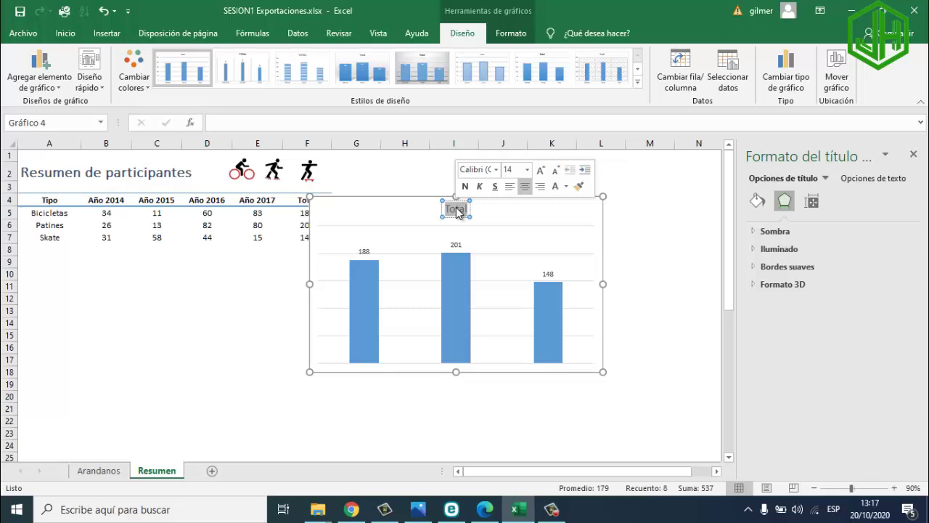
key(Delete)
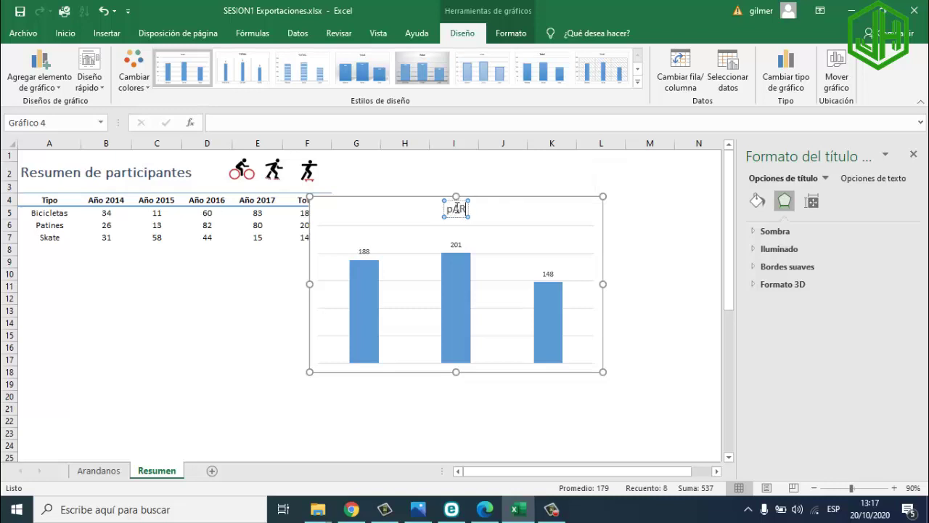
text(Part)
text(i)
text(cipaciones)
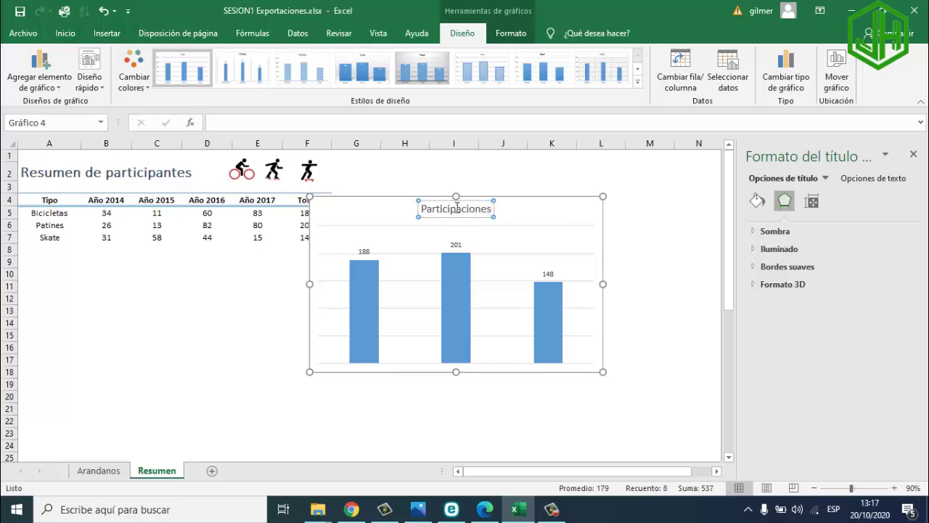
text( por tipo)
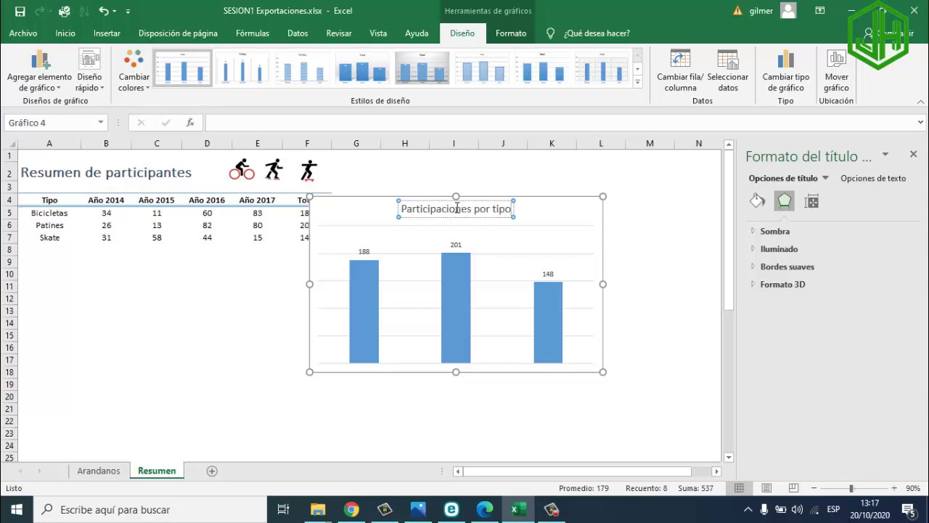
click(665, 311)
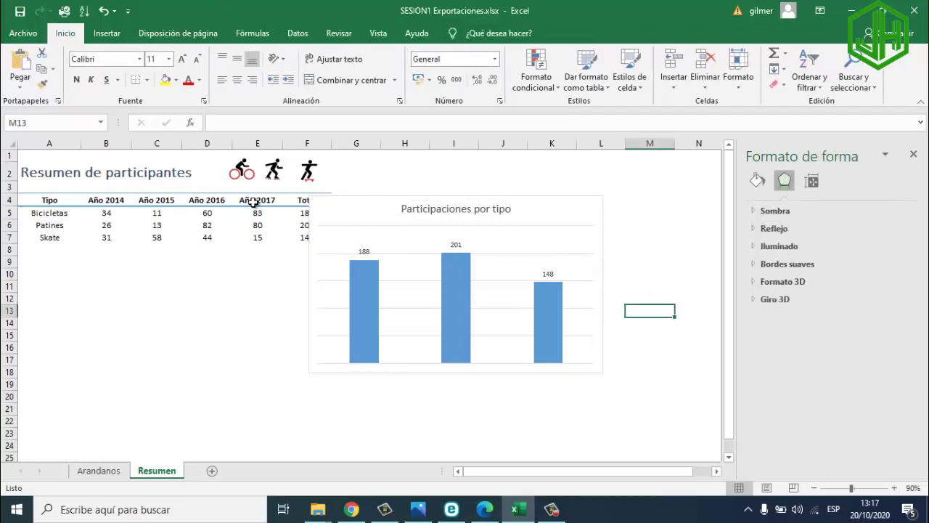
Step: Move the chart further right and fill the Bicicletas bar with the bicycle icon
click(241, 172)
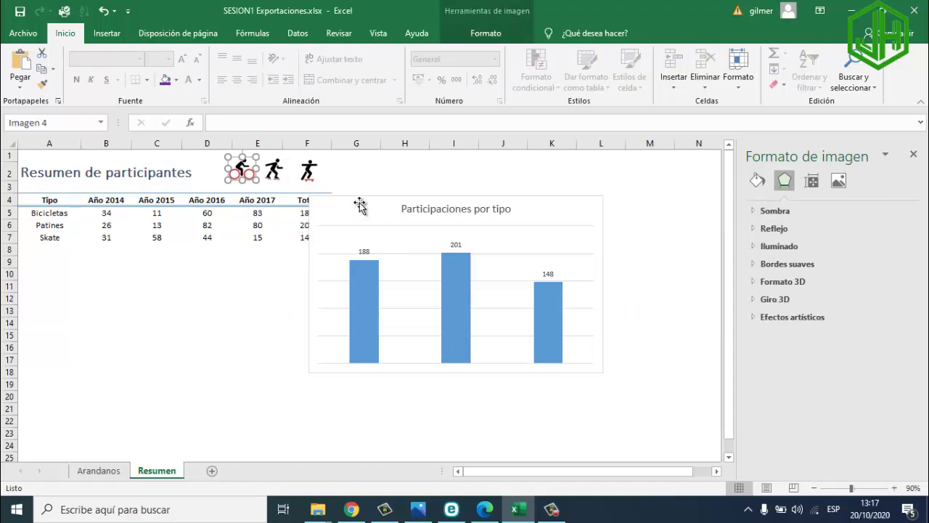
drag(358, 204, 475, 199)
click(247, 170)
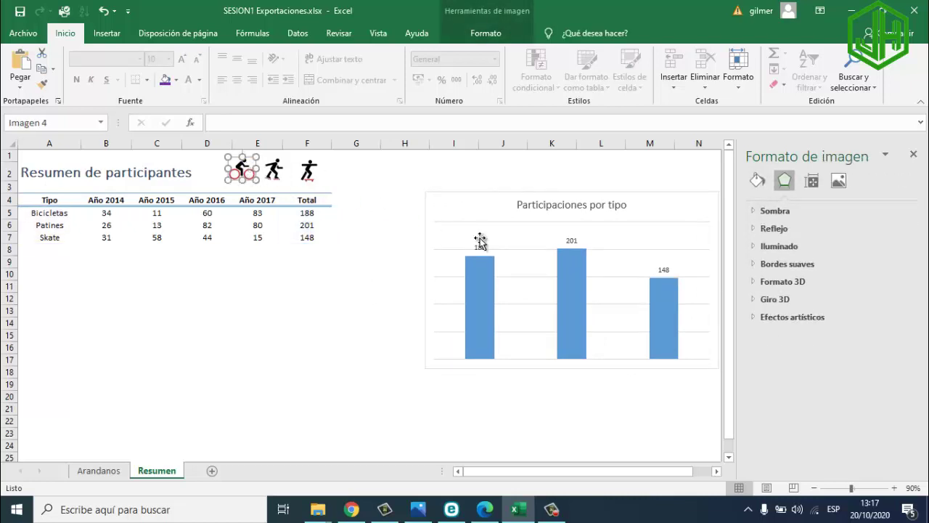
click(482, 285)
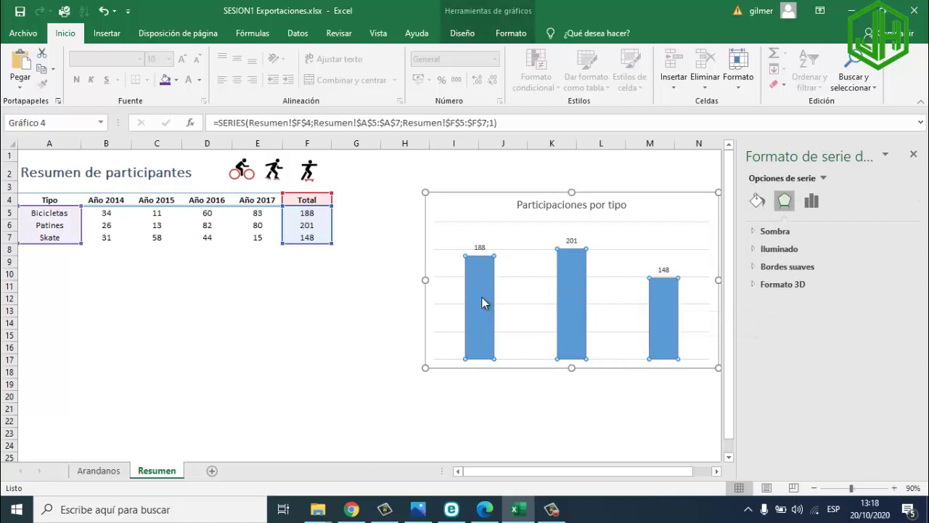
click(482, 296)
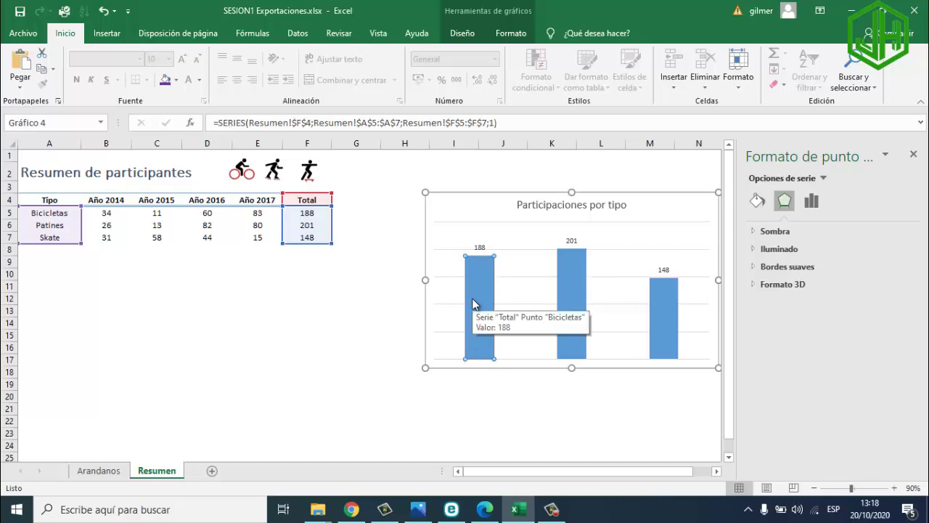
key(ctrl+v)
click(490, 423)
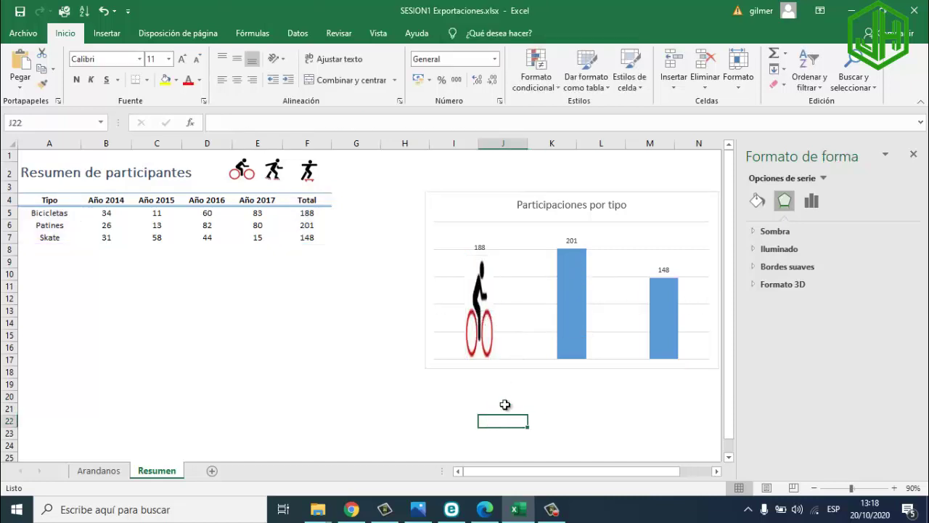
Step: Fill the Patines bar with the skater icon
click(276, 174)
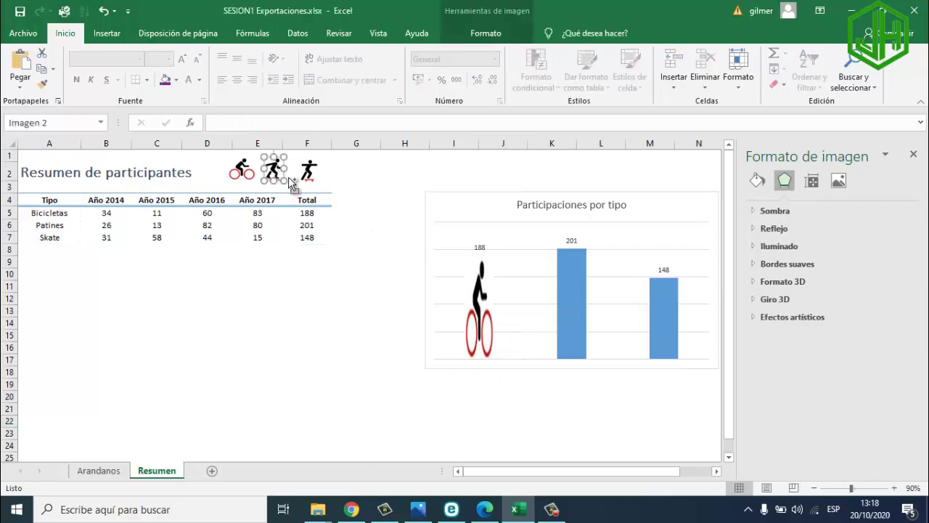
click(580, 301)
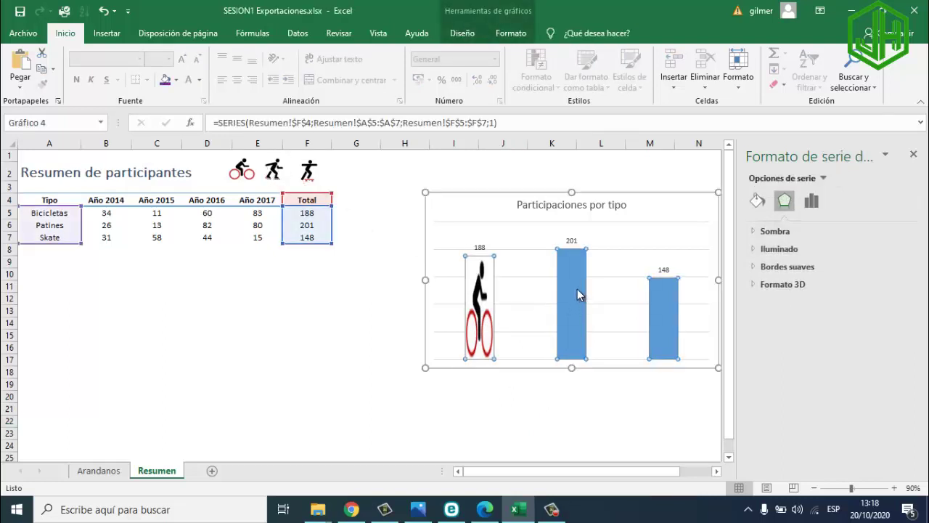
click(577, 288)
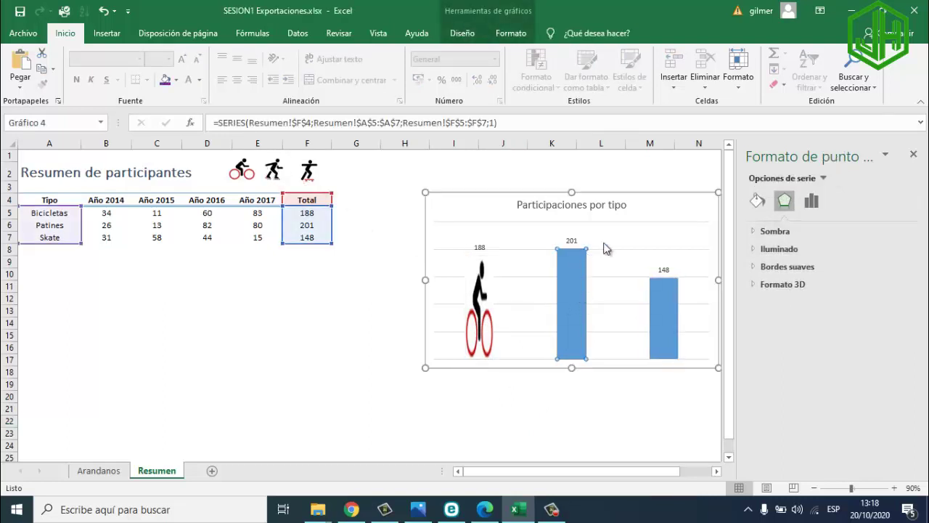
key(ctrl+v)
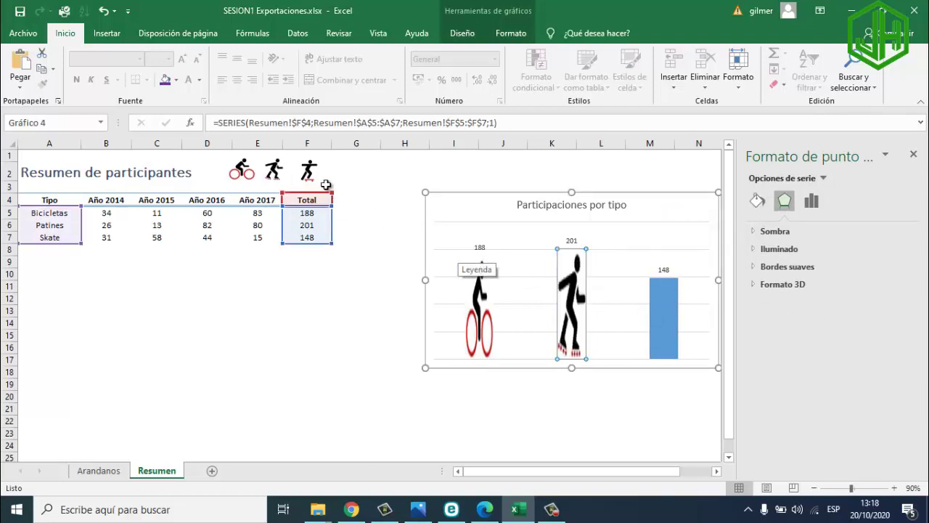
Step: Fill the Skate bar with the skateboarder icon
click(311, 172)
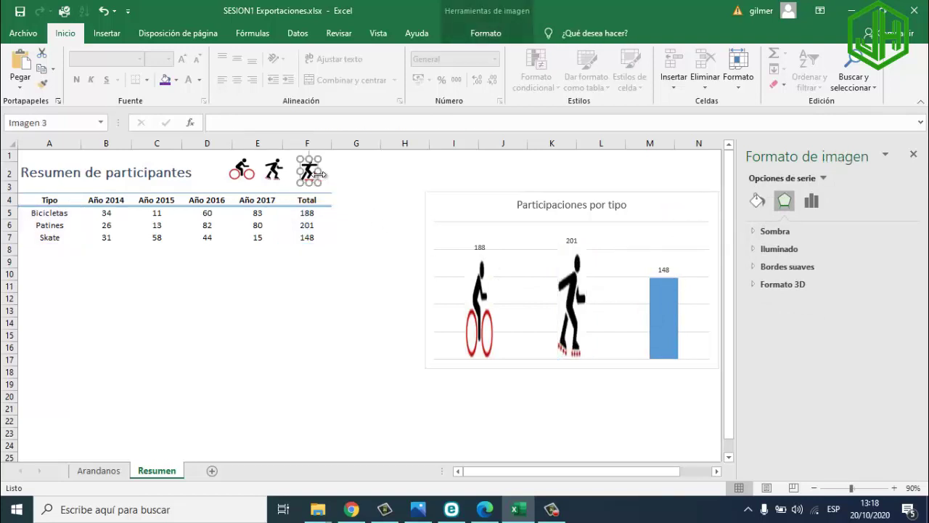
click(643, 322)
click(660, 317)
click(661, 317)
key(ctrl+v)
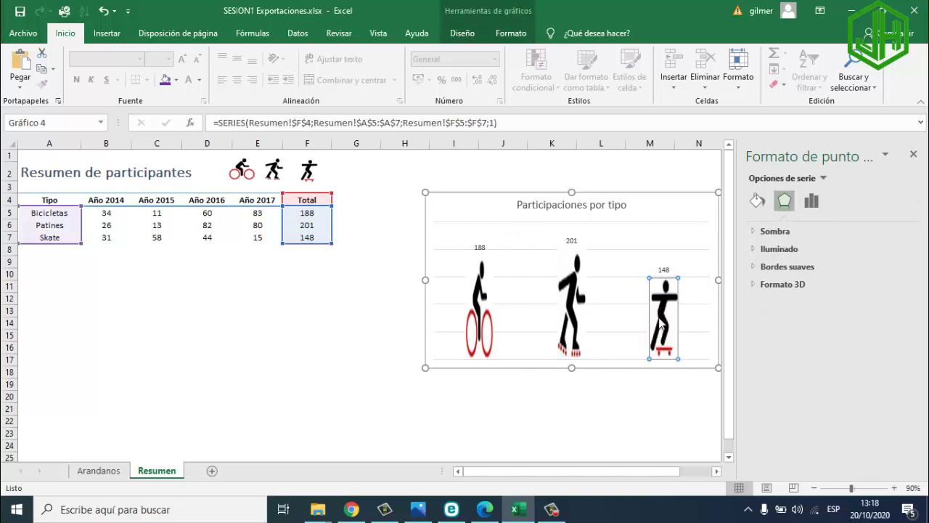
click(615, 426)
click(560, 202)
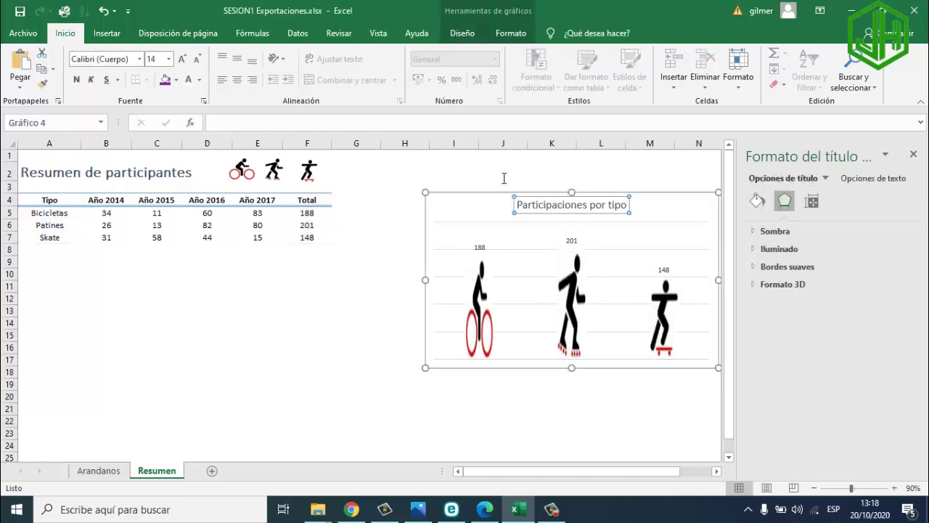
Step: Move the chart beside the participants table and make 'Participaciones por tipo' blue, bold, 20 pt
drag(493, 191, 421, 164)
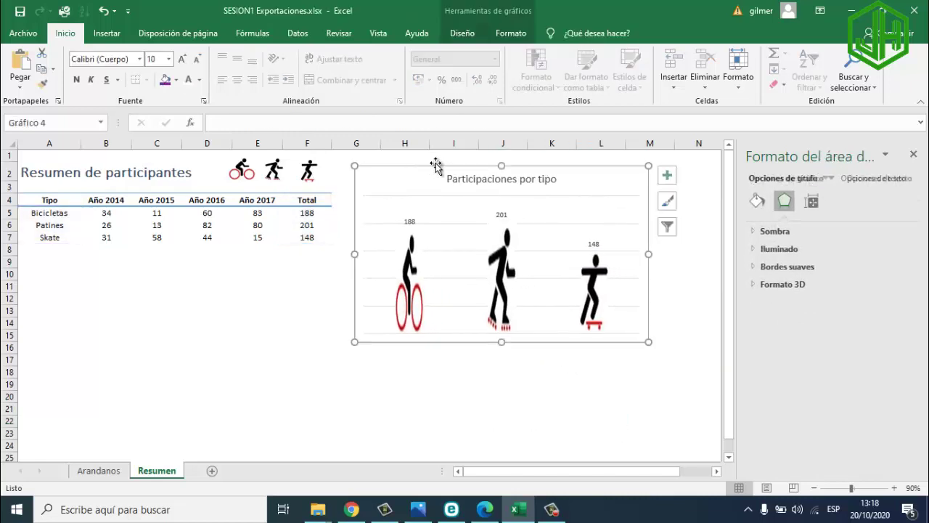
click(537, 181)
drag(557, 179, 440, 160)
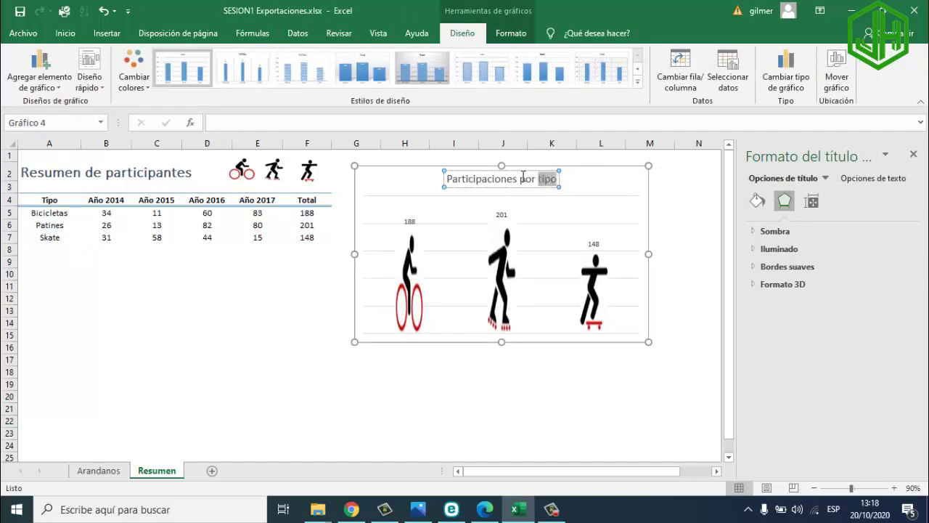
click(65, 33)
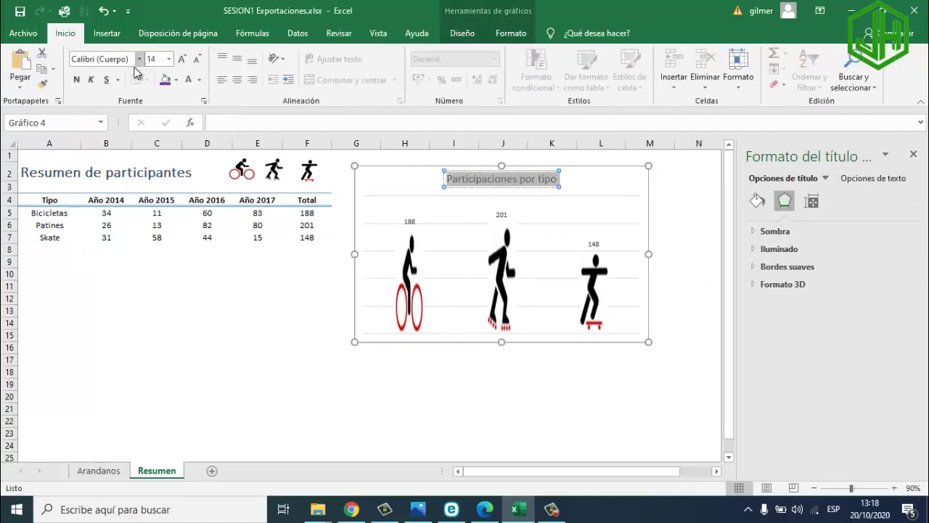
click(199, 81)
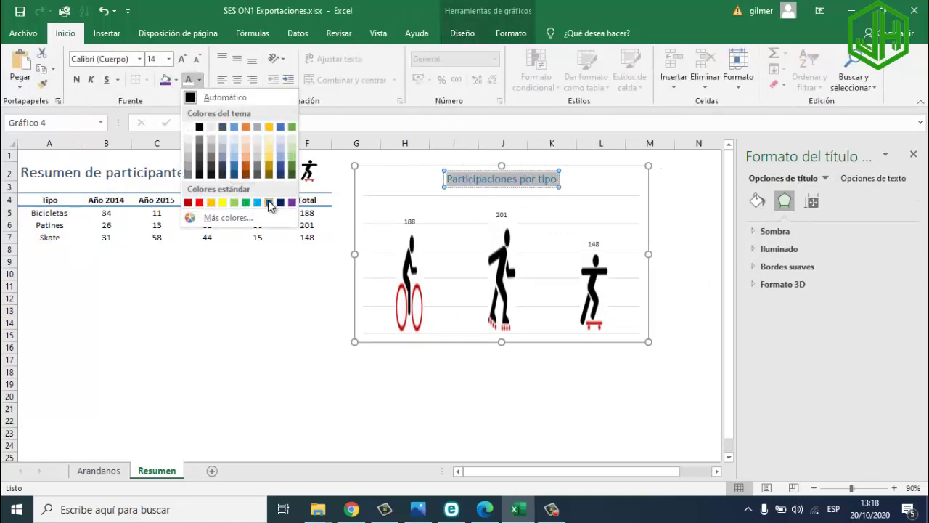
click(281, 129)
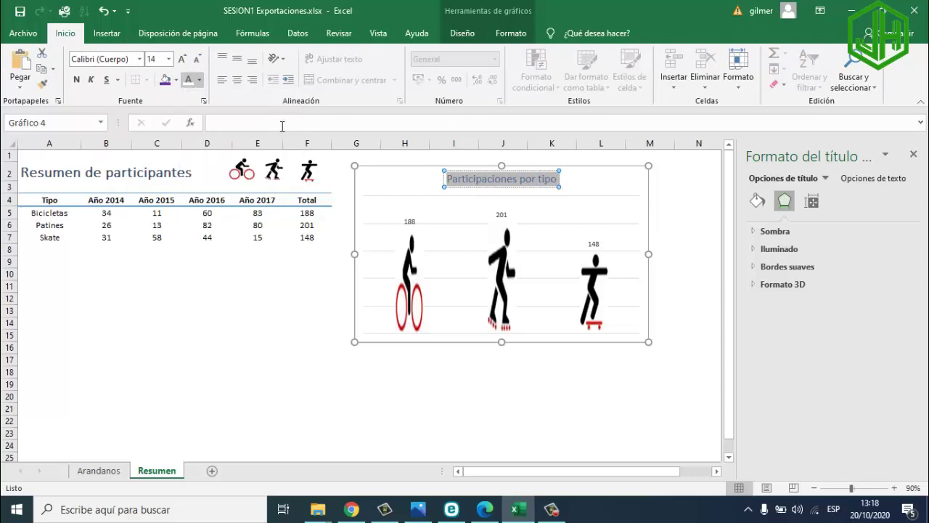
click(76, 80)
click(182, 58)
click(182, 58)
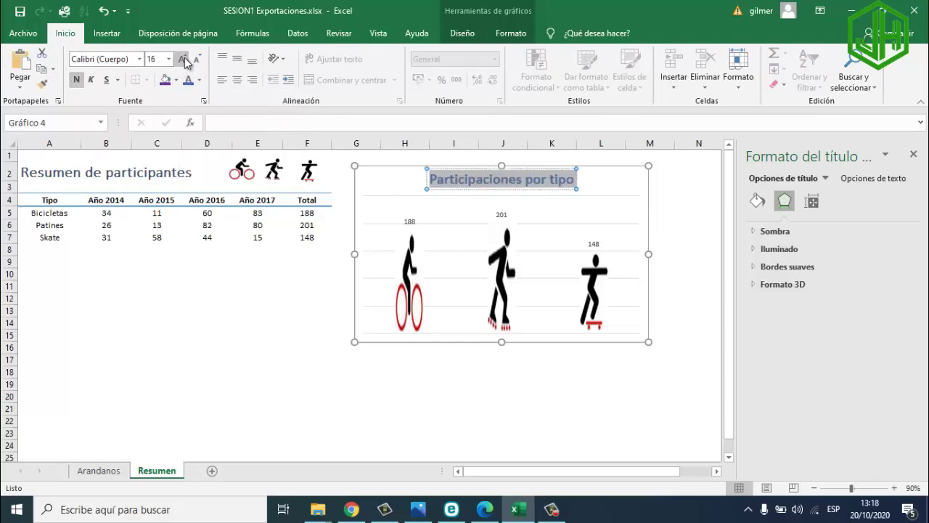
click(182, 58)
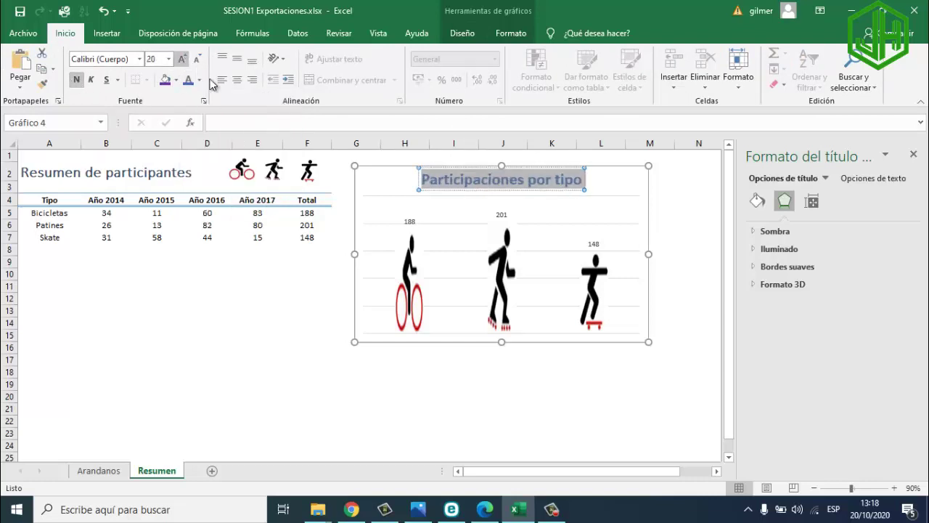
click(624, 370)
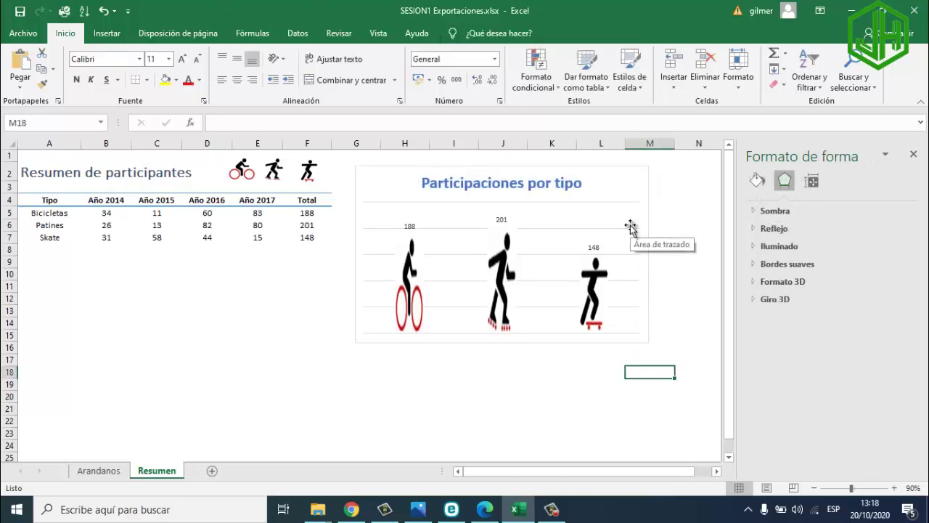
click(644, 199)
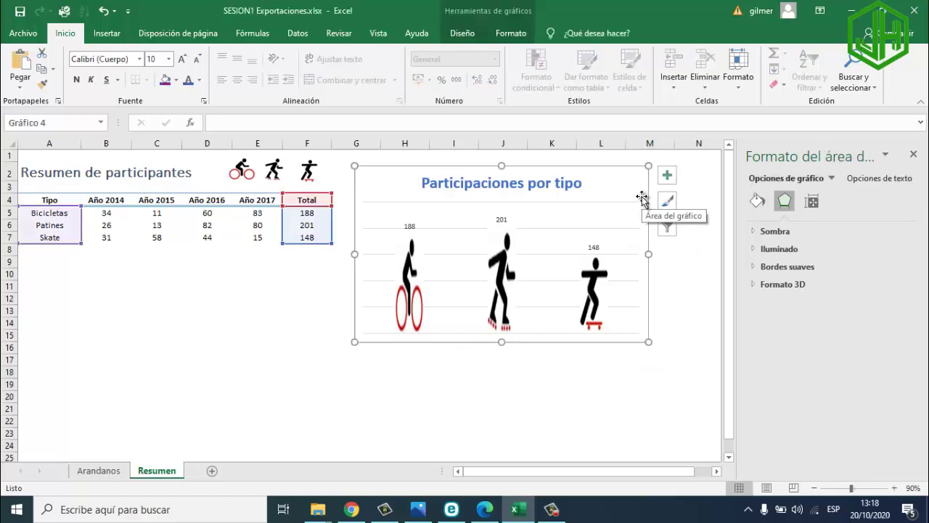
Step: Search Google Images for 'fondo' in a new browser tab
click(352, 509)
click(509, 12)
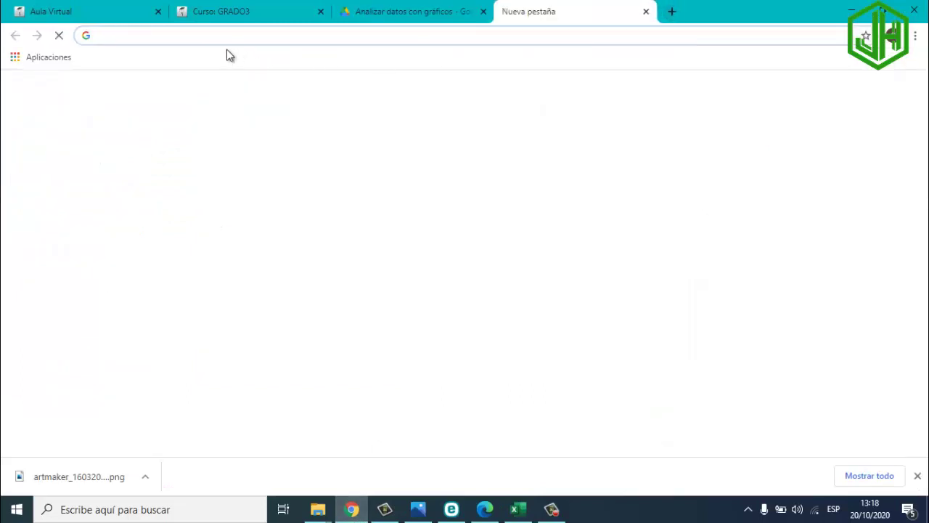
text(fondo)
key(Return)
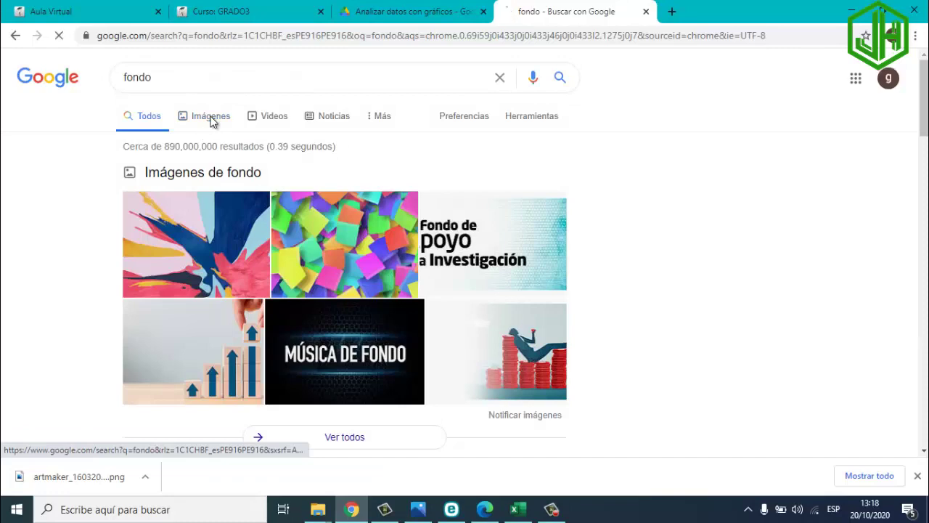
click(209, 117)
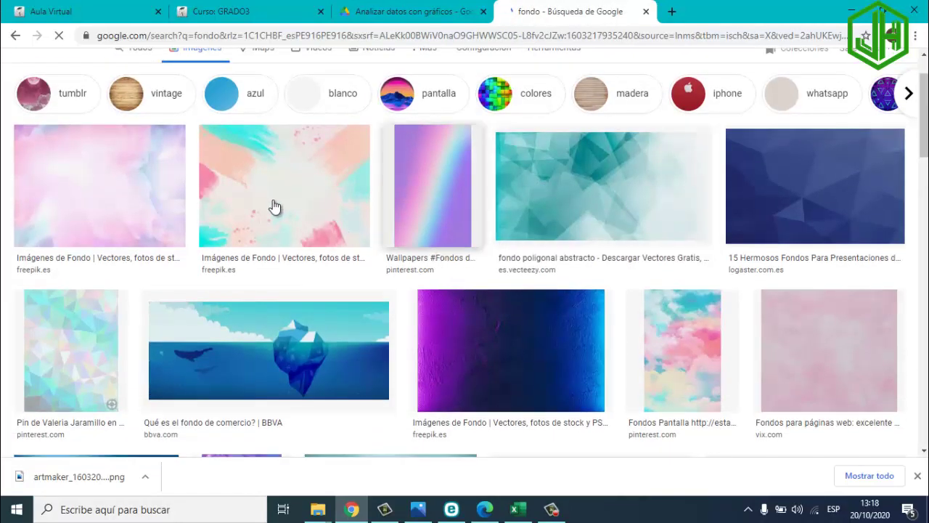
scroll(272, 205, down, 3)
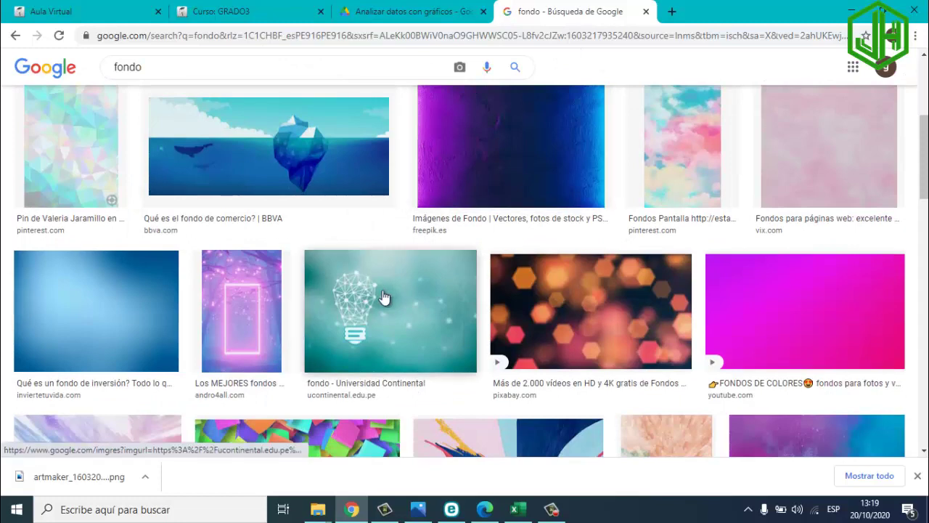
Step: Copy the teal lightbulb background picture and return to Excel
click(385, 297)
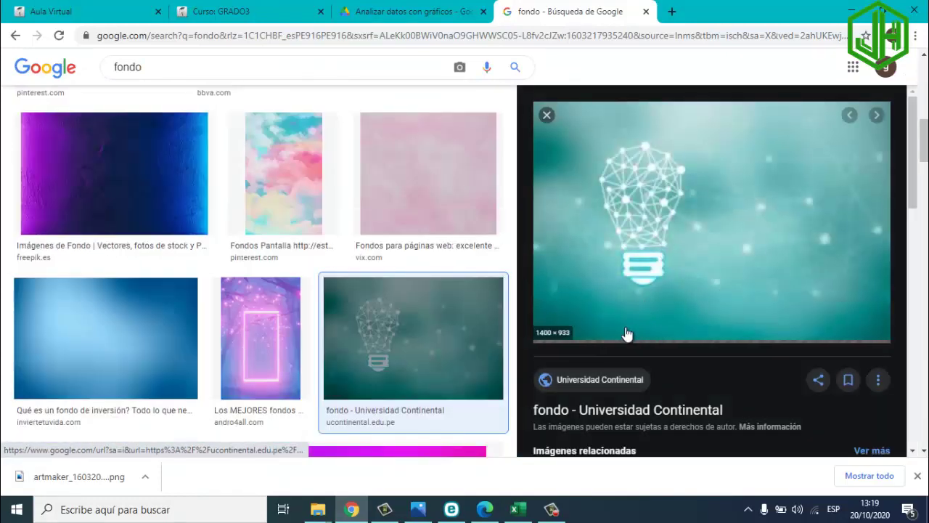
right_click(645, 219)
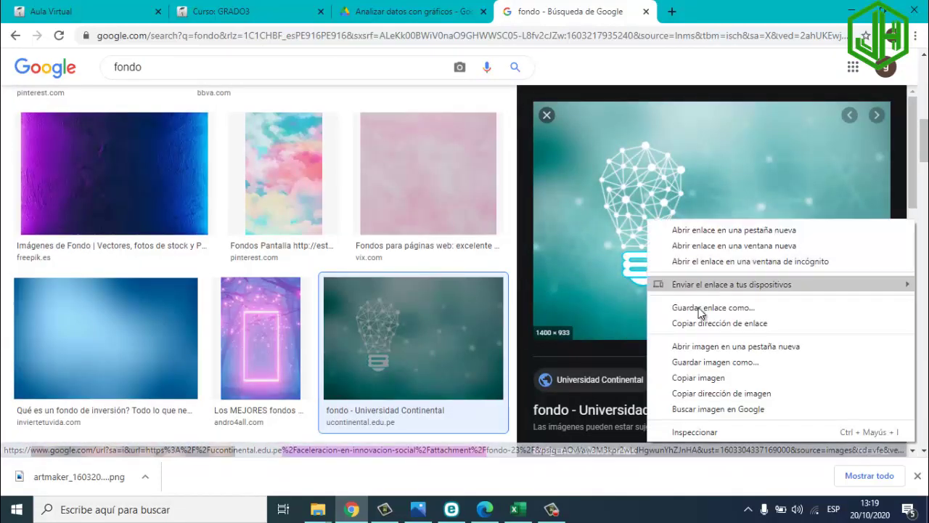
click(704, 377)
mouse_move(517, 509)
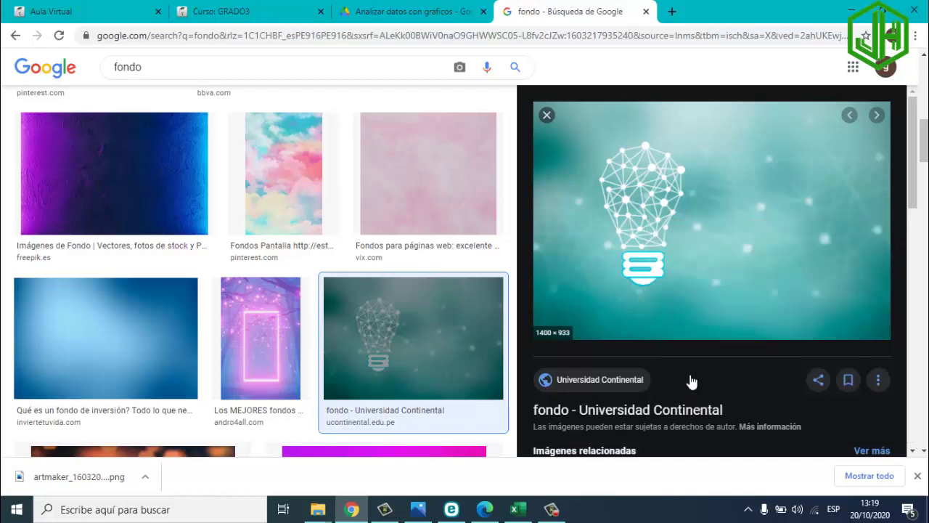
click(523, 512)
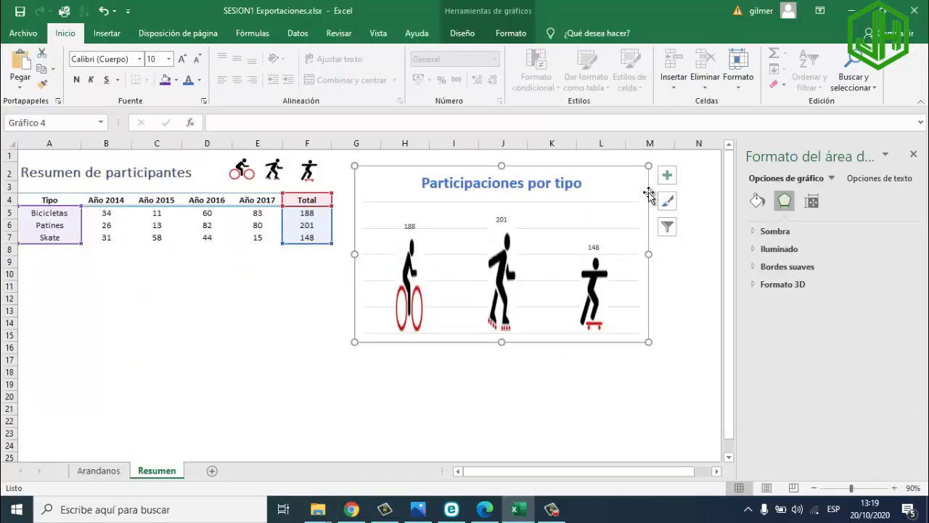
key(ctrl+v)
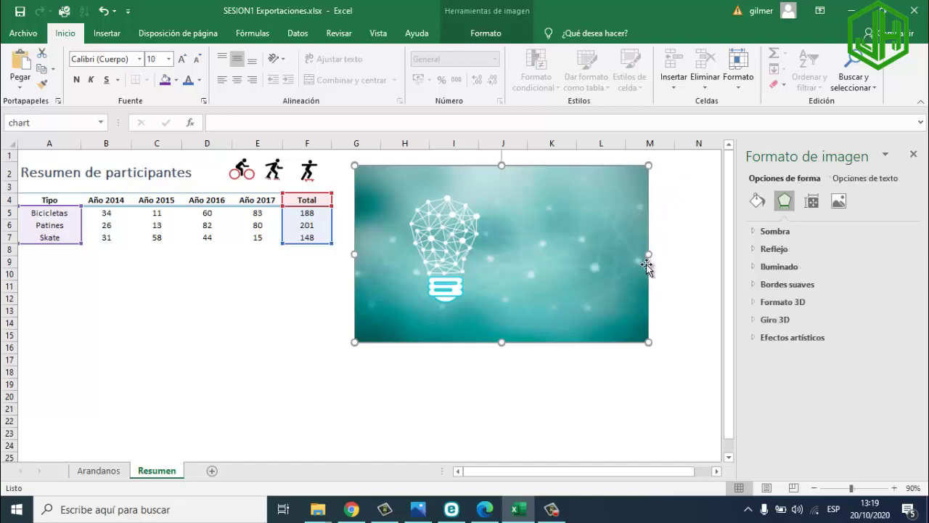
double_click(468, 236)
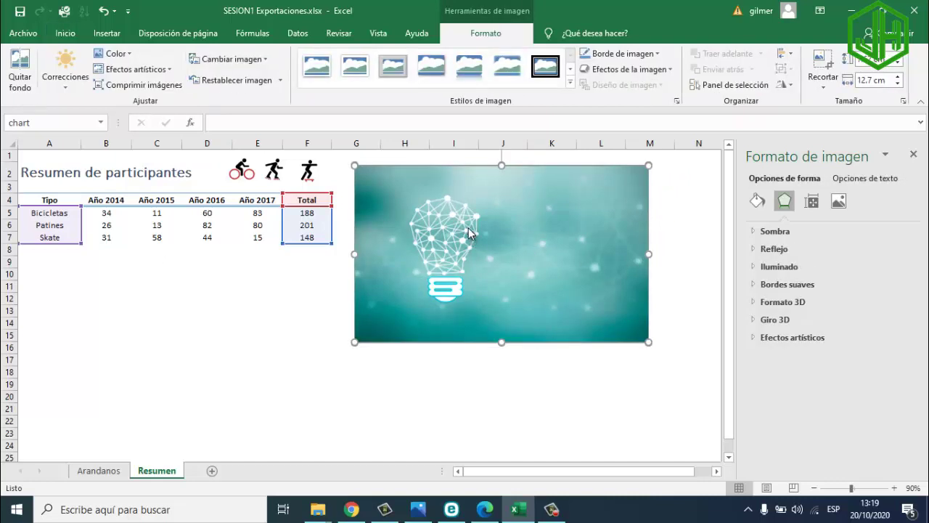
key(ctrl+z)
click(649, 187)
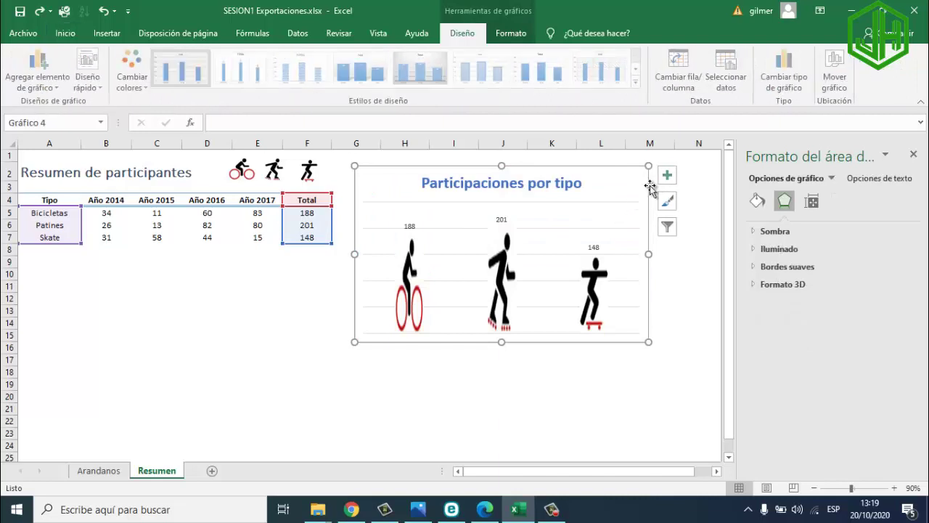
key(ctrl+y)
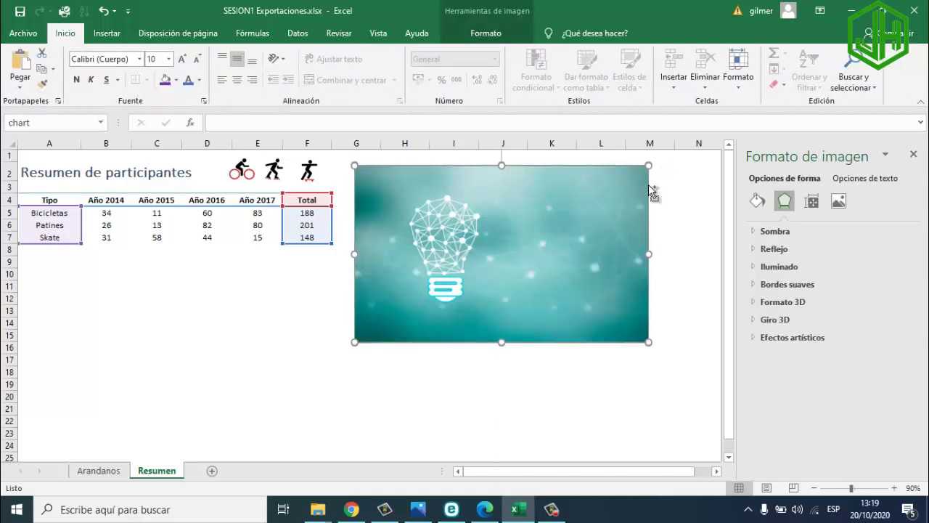
key(ctrl+z)
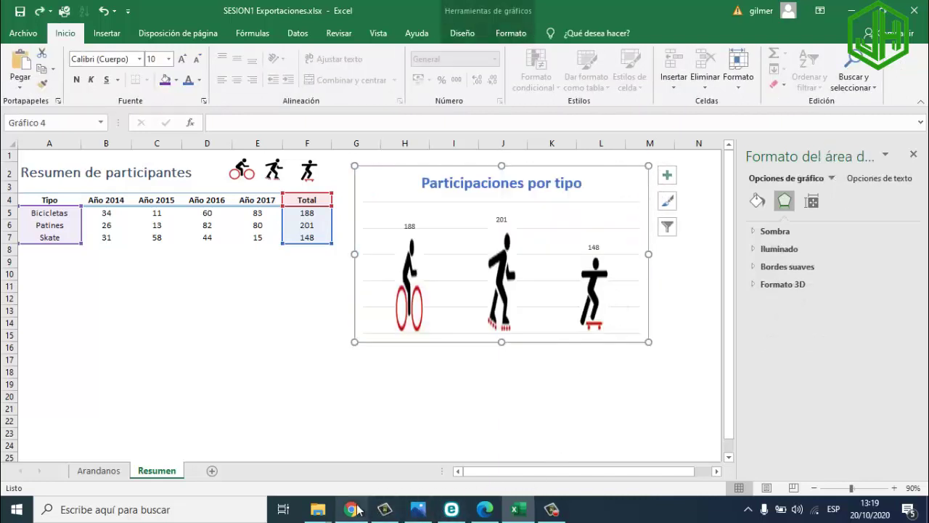
click(352, 509)
Step: Save the lightbulb picture to the desktop as fondo.jpg and go back to Excel
right_click(629, 229)
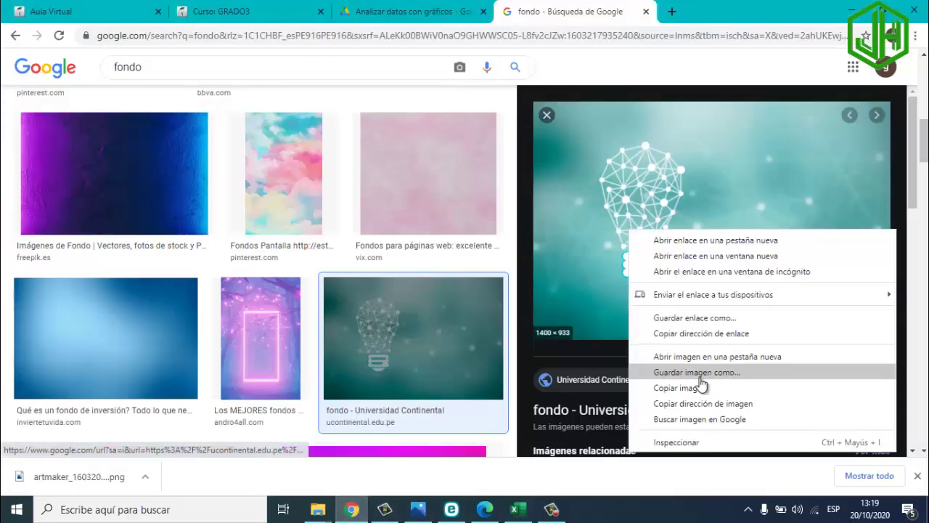
click(701, 387)
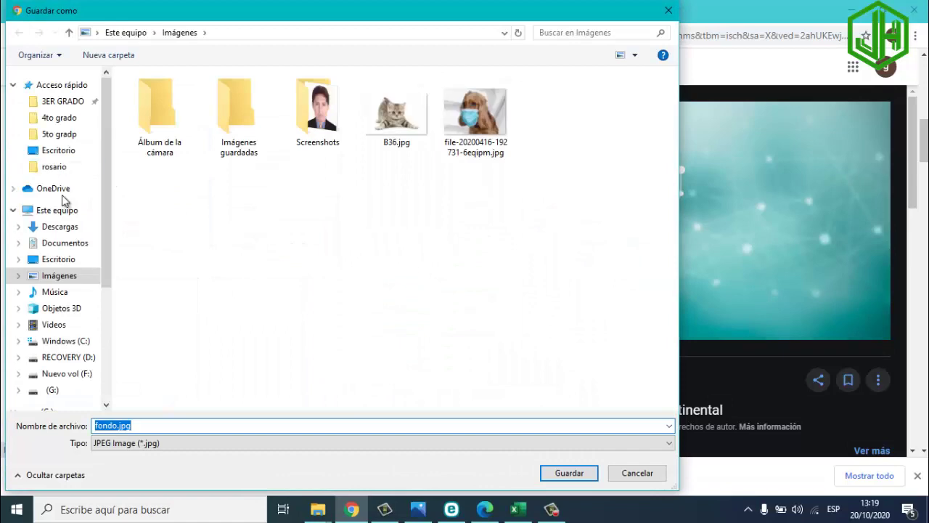
click(58, 259)
click(569, 468)
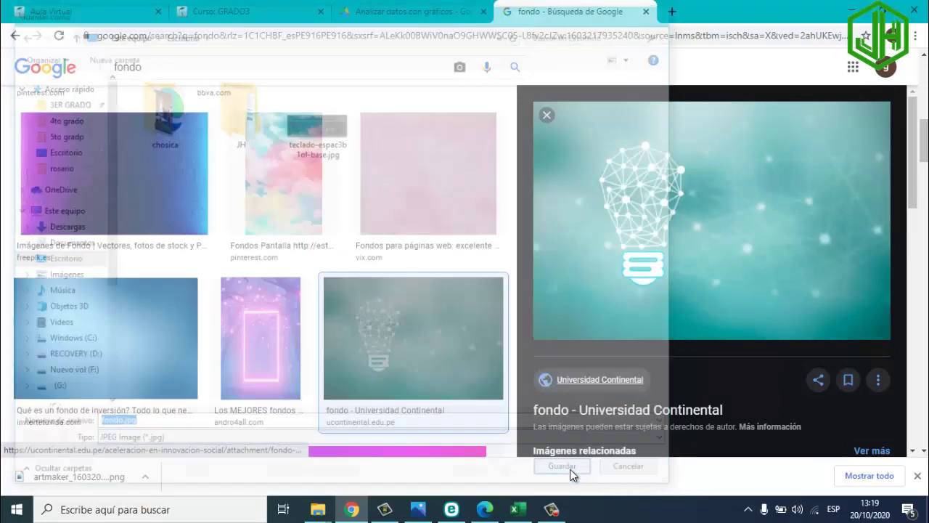
click(518, 509)
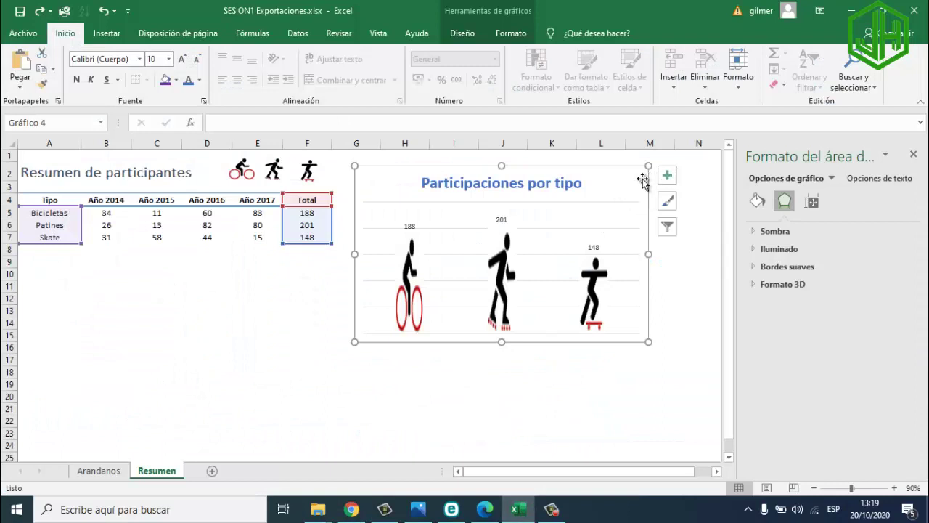
Step: Set the chart's shape fill to the fondo.jpg picture from the desktop
click(511, 33)
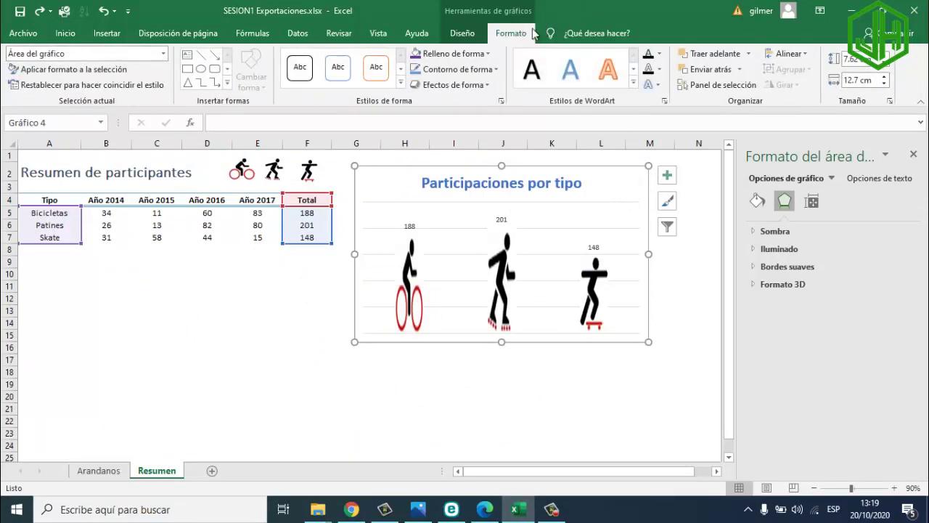
click(490, 54)
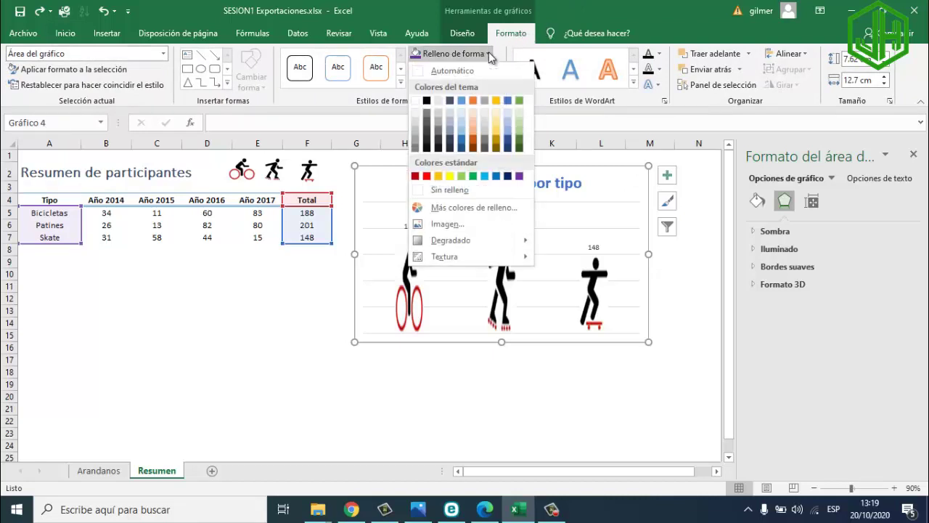
click(448, 225)
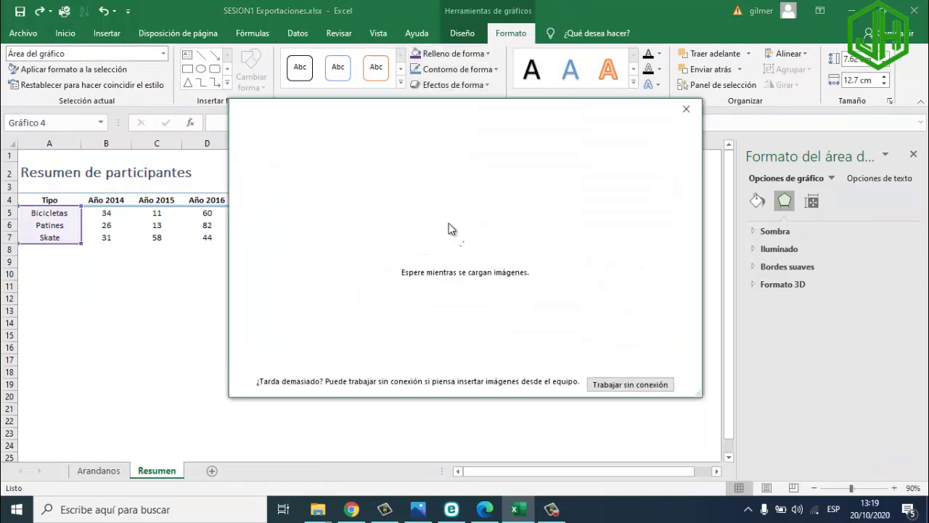
click(628, 386)
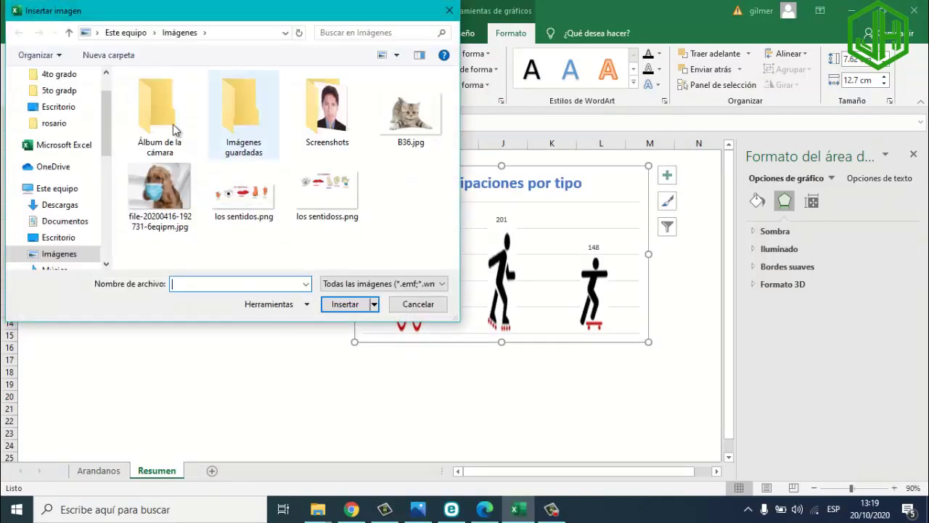
click(58, 107)
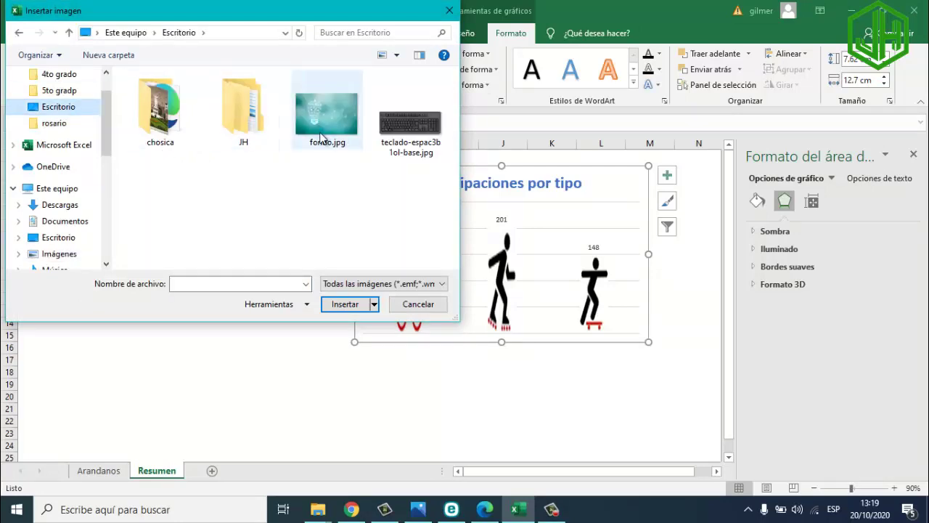
double_click(329, 121)
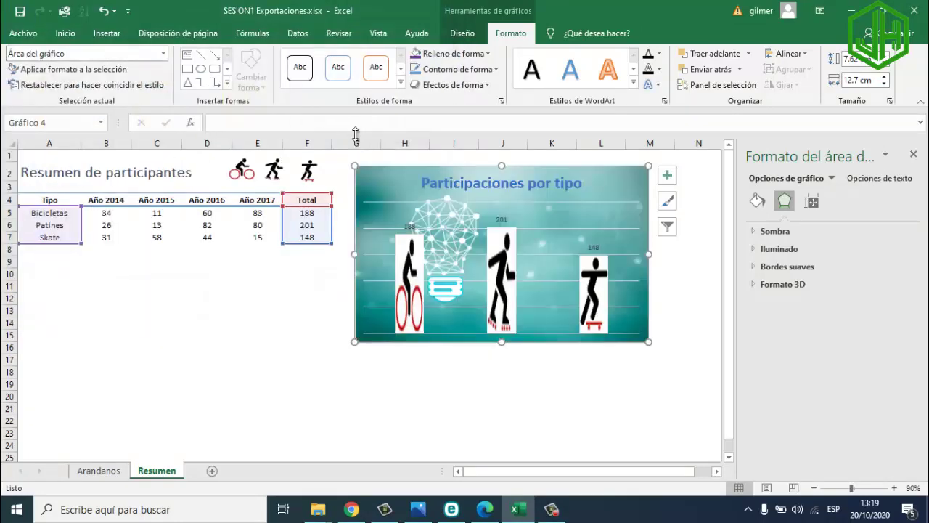
Step: Make the chart's title and value labels black, bold and enlarged to 14 pt
click(64, 32)
click(200, 80)
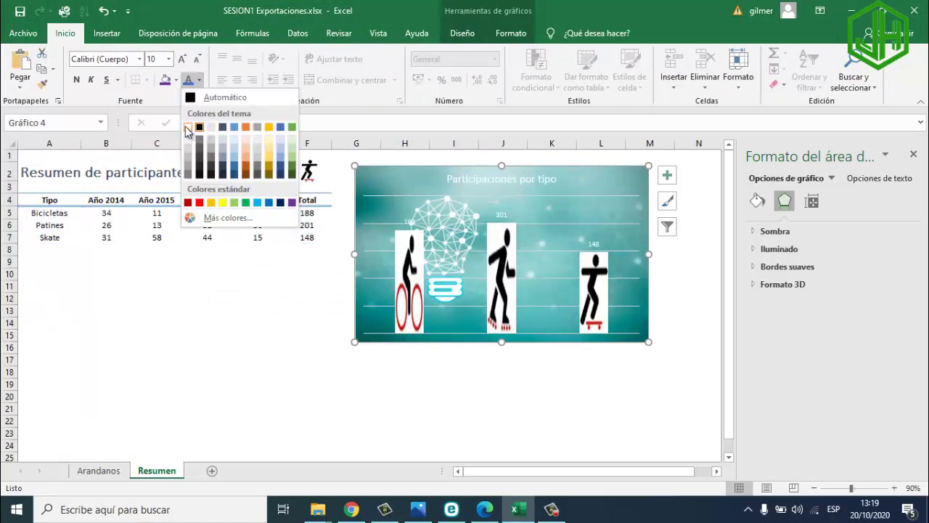
click(200, 175)
click(76, 80)
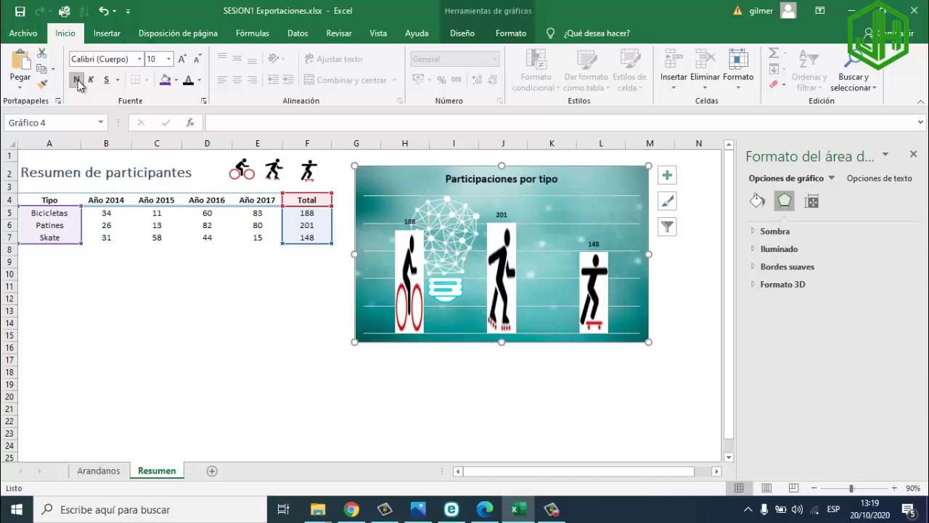
click(182, 59)
click(182, 59)
click(182, 59)
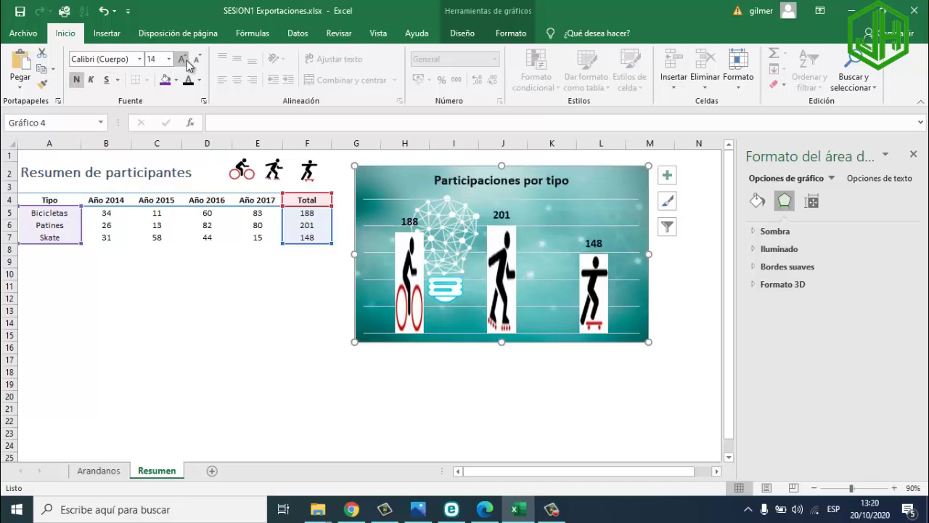
click(183, 59)
click(182, 59)
click(633, 382)
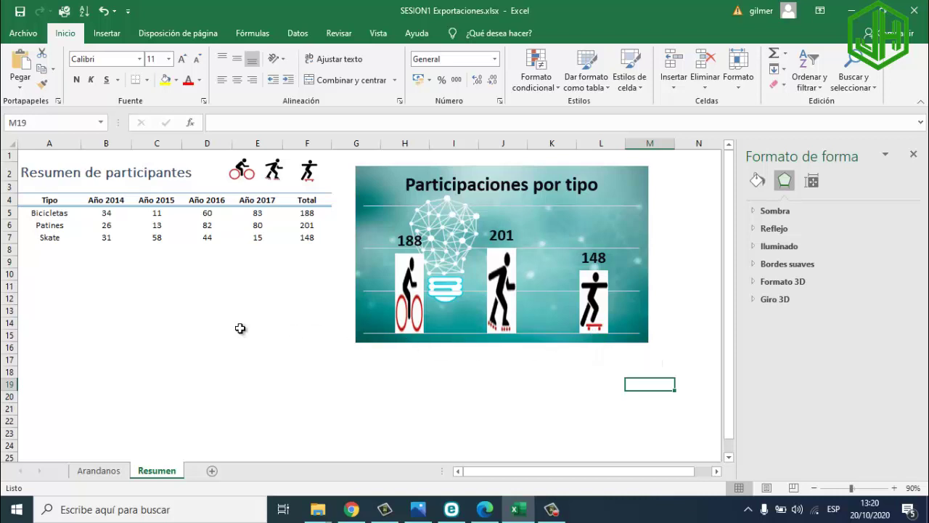
Step: Insert a treemap of types A4:A7 with totals F4:F7 and move it below the table
click(50, 202)
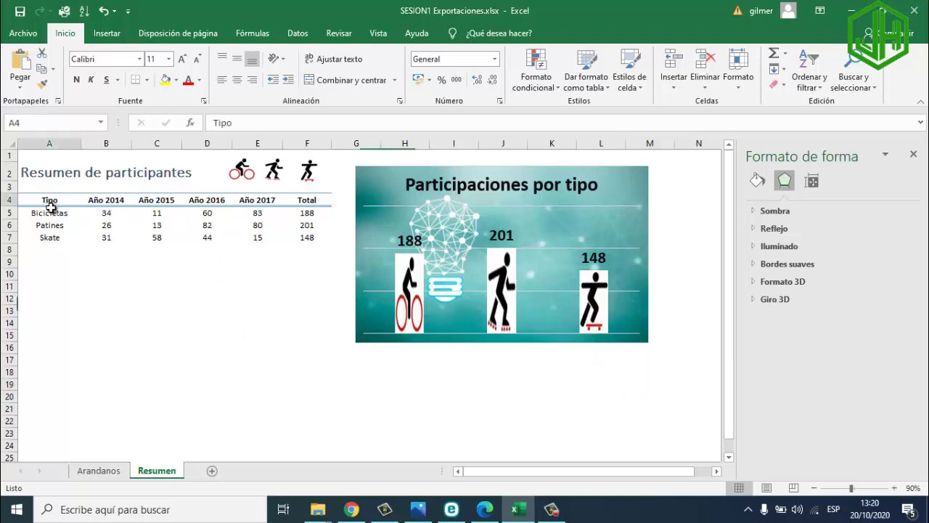
drag(50, 207, 49, 237)
ctrl+drag(307, 200, 302, 234)
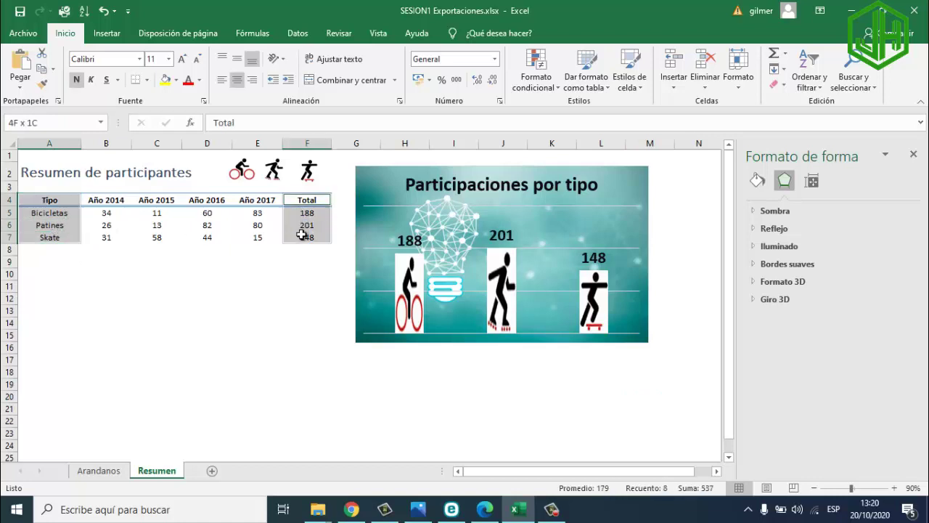
click(107, 33)
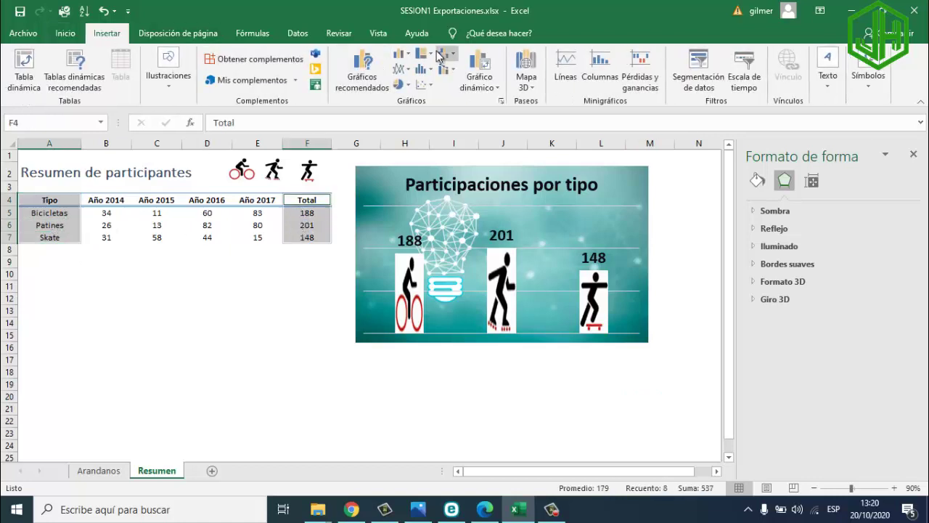
click(427, 57)
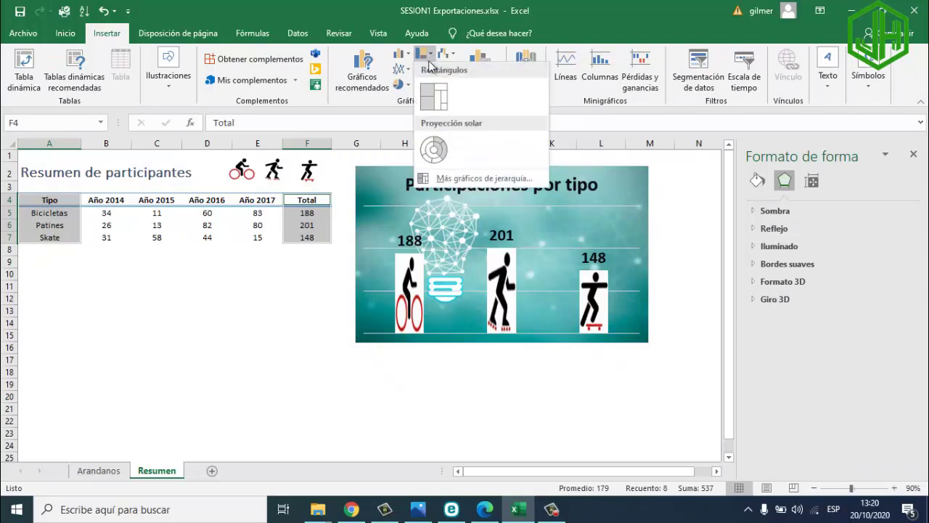
click(435, 71)
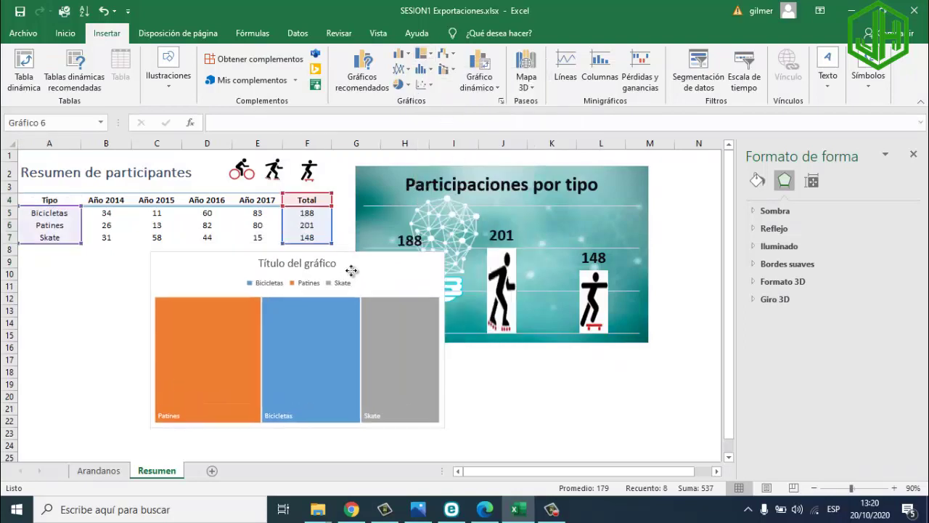
drag(463, 243, 377, 286)
Step: Review the treemap's data label options, then shift it slightly left and shrink it
click(400, 276)
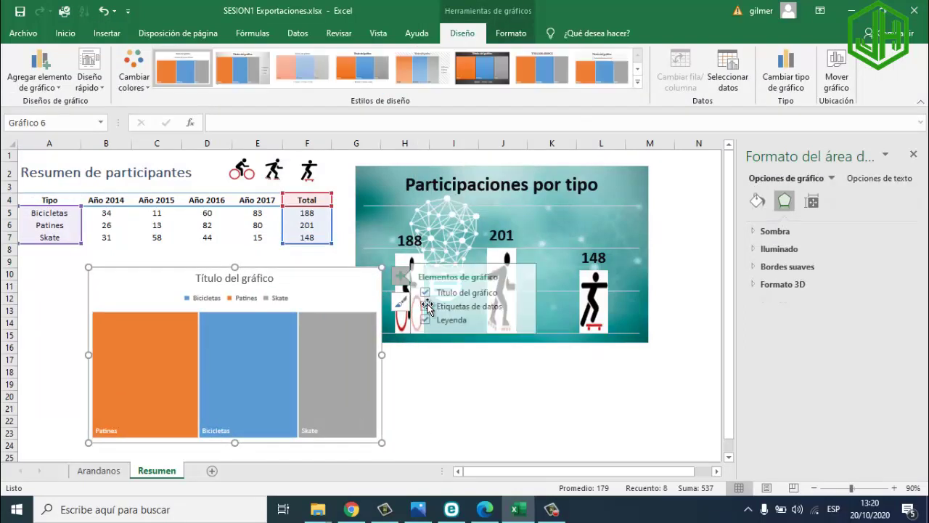
click(530, 305)
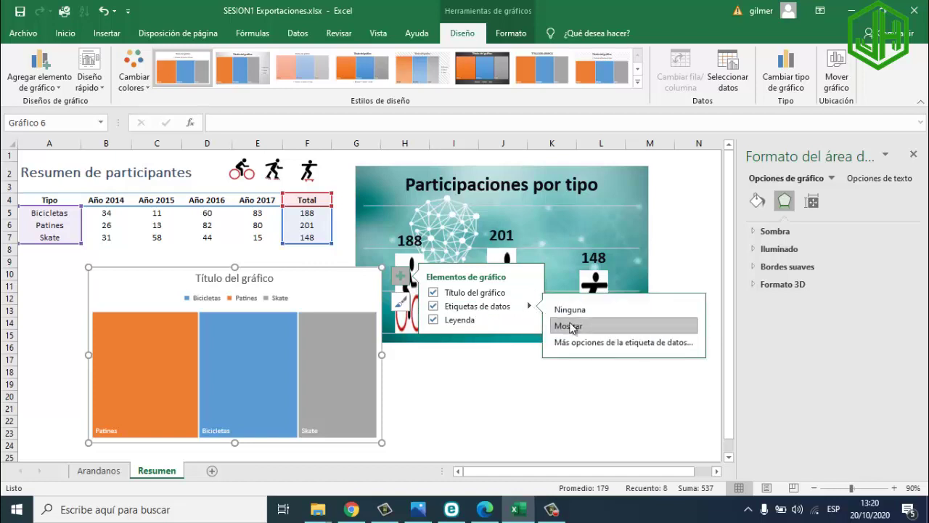
click(468, 400)
click(395, 432)
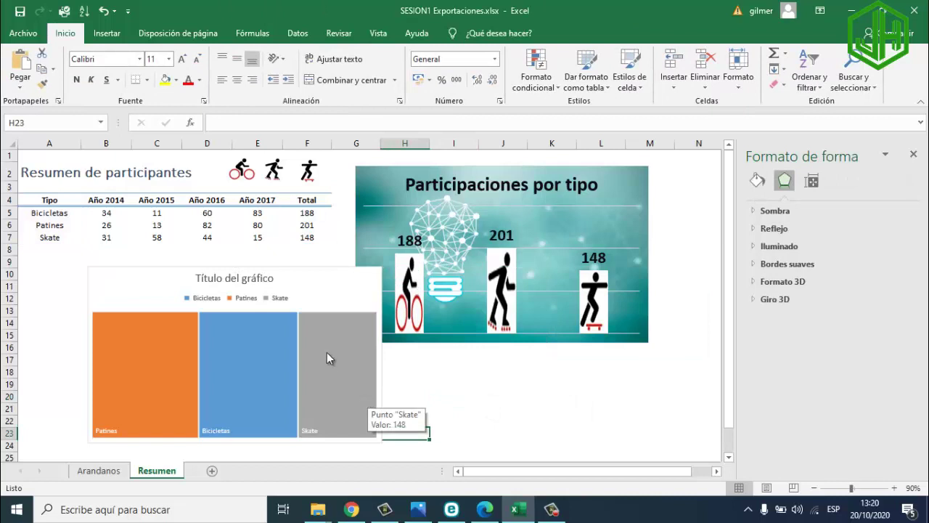
drag(267, 271, 232, 271)
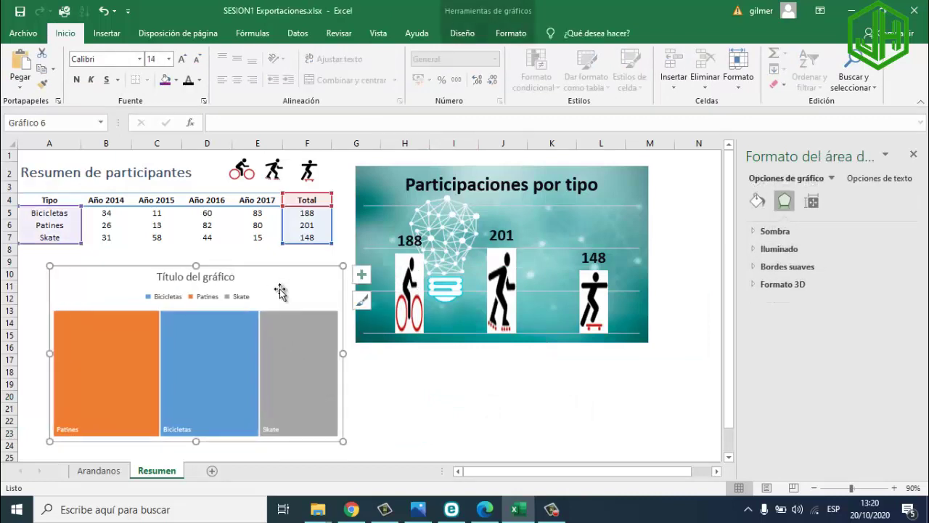
drag(340, 439, 321, 412)
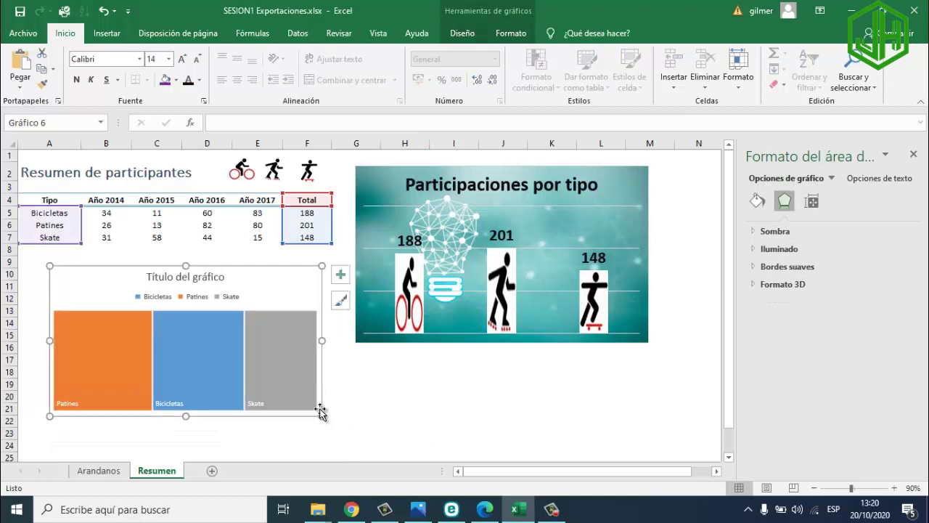
mouse_move(190, 325)
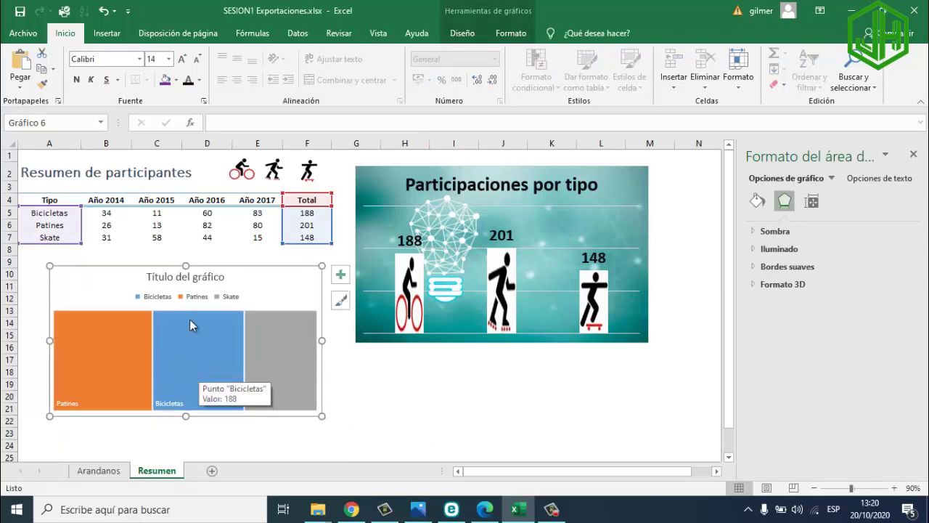
click(462, 34)
click(482, 67)
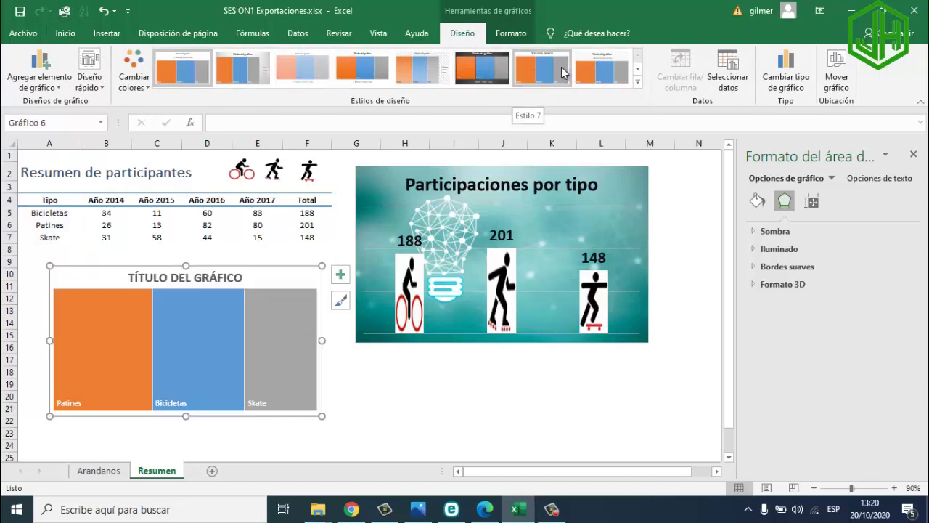
Step: Change the treemap to a pie chart titled Total with Bicicletas, Patines and Skate slices
click(784, 82)
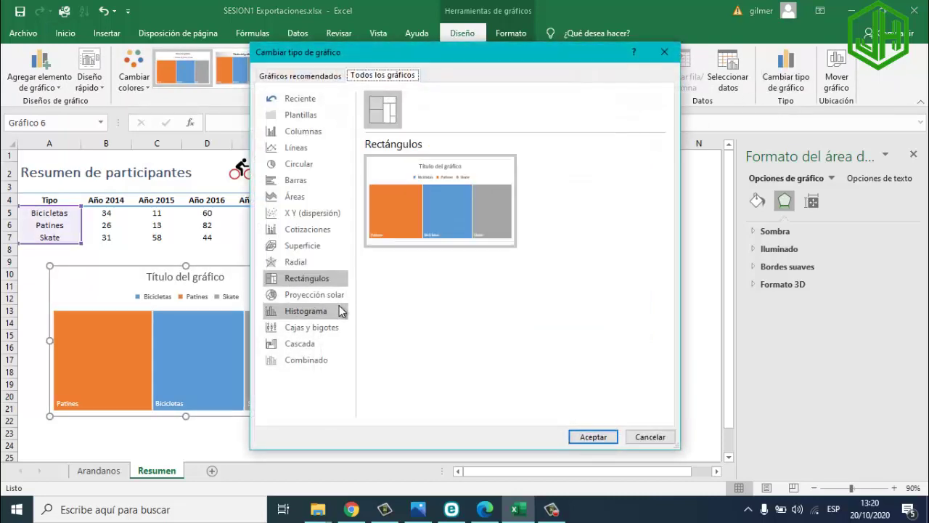
click(293, 266)
click(453, 112)
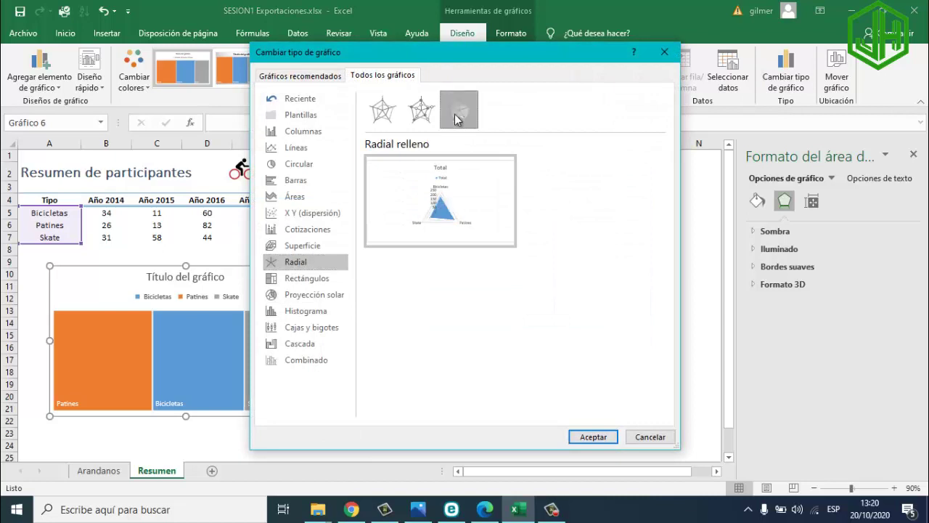
click(298, 197)
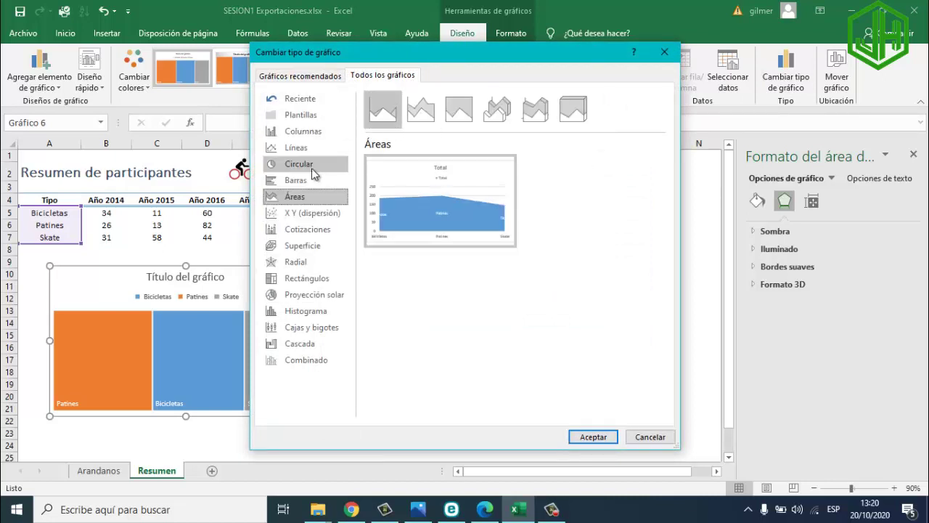
click(297, 164)
click(594, 438)
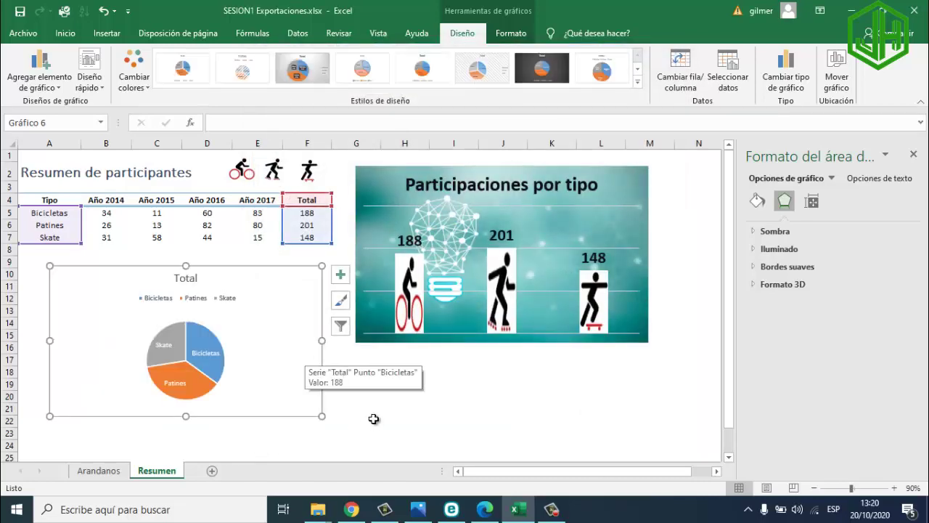
click(374, 419)
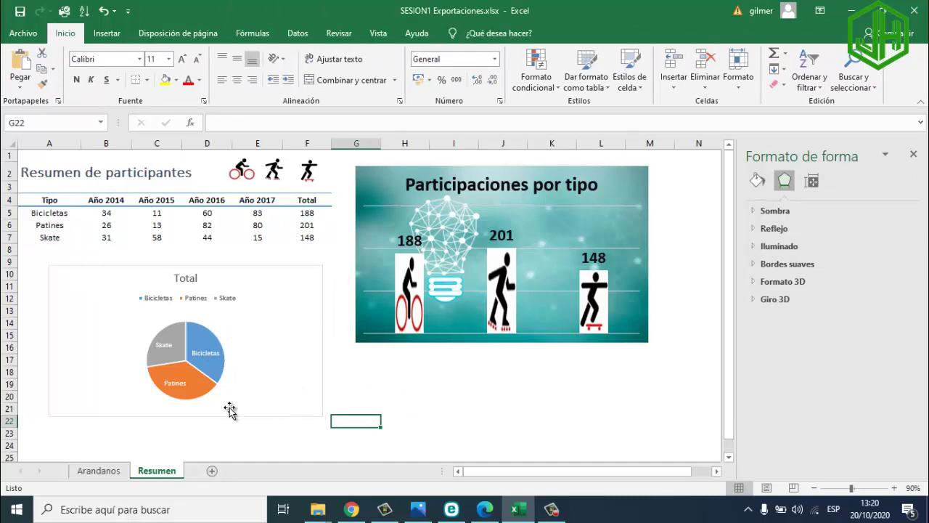
Step: Flip between the Arandanos and Resumen tabs, ending on the Arandanos sheet
click(128, 472)
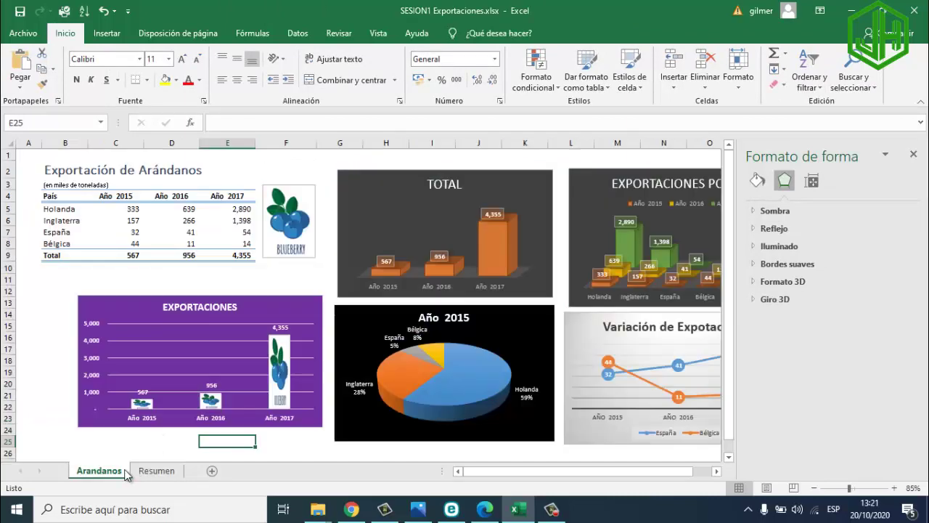
click(167, 472)
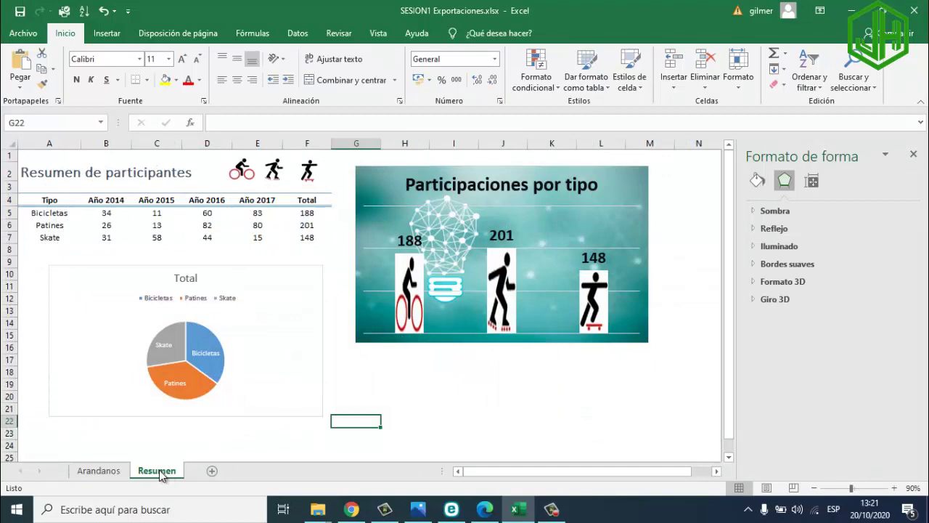
click(120, 472)
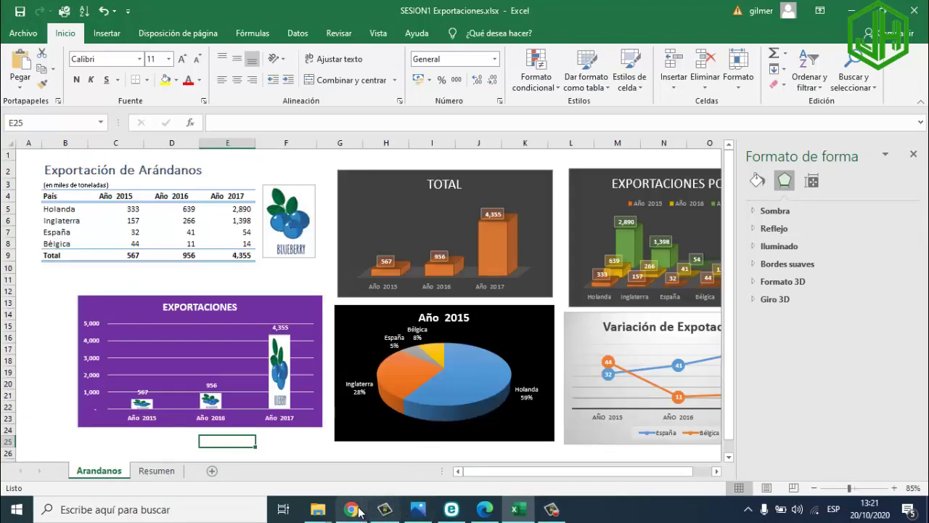
Step: Show ACTIVIDAD 19 - 6TO GRADO.pdf in Edge and scroll down to its chart questions
click(484, 509)
scroll(471, 243, up, 5)
scroll(470, 243, up, 5)
scroll(471, 243, up, 5)
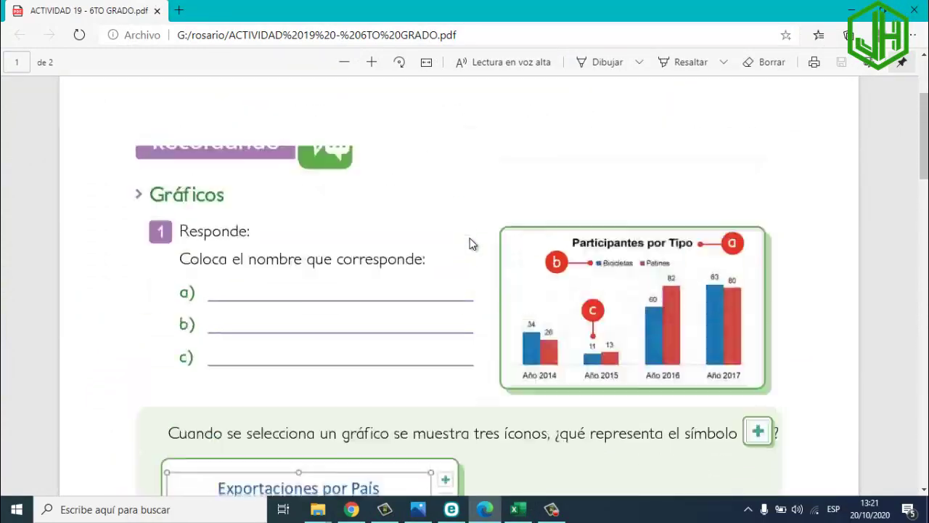
scroll(470, 243, up, 3)
ctrl+scroll(468, 243, down, 3)
scroll(464, 251, down, 1)
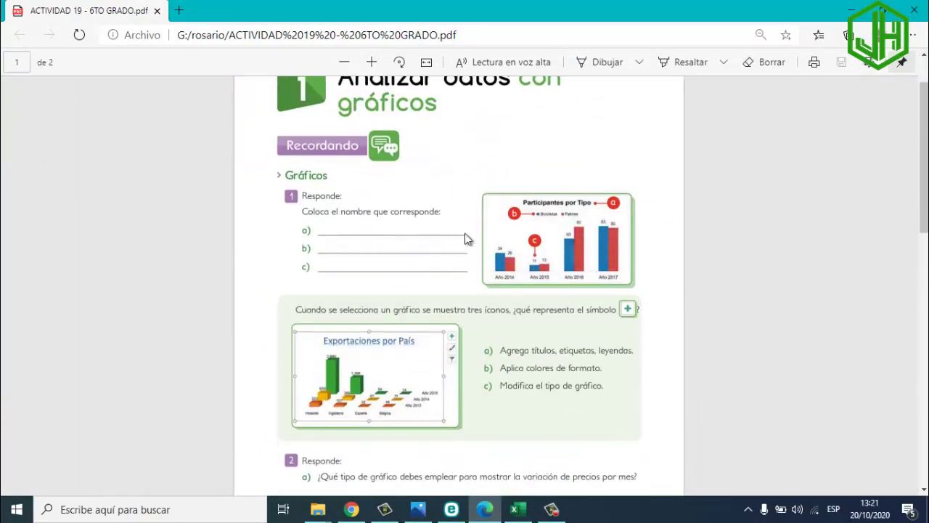
scroll(542, 256, down, 2)
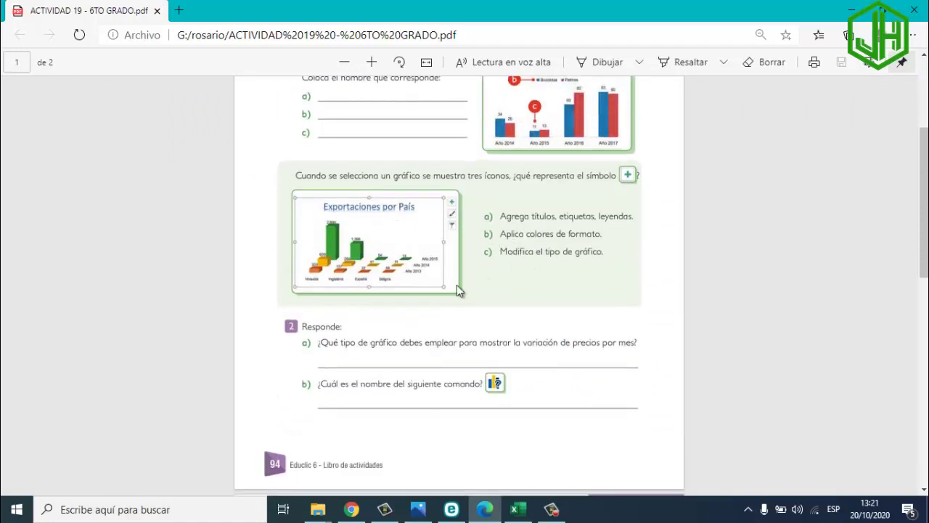
scroll(407, 301, down, 1)
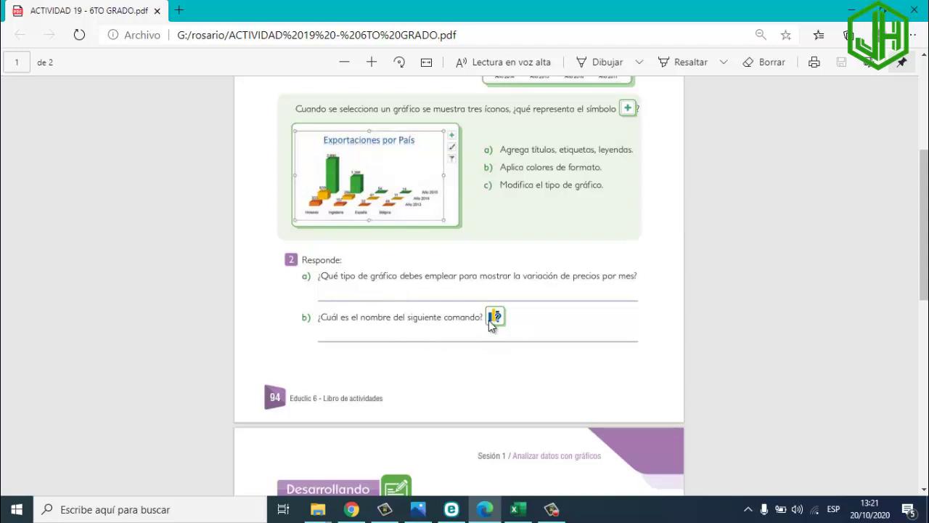
Step: Scroll the PDF to the 'Desarrollando / Definiendo gráficos' section, then switch to SESION1 Exportaciones.xlsx
scroll(496, 327, down, 3)
scroll(495, 327, down, 2)
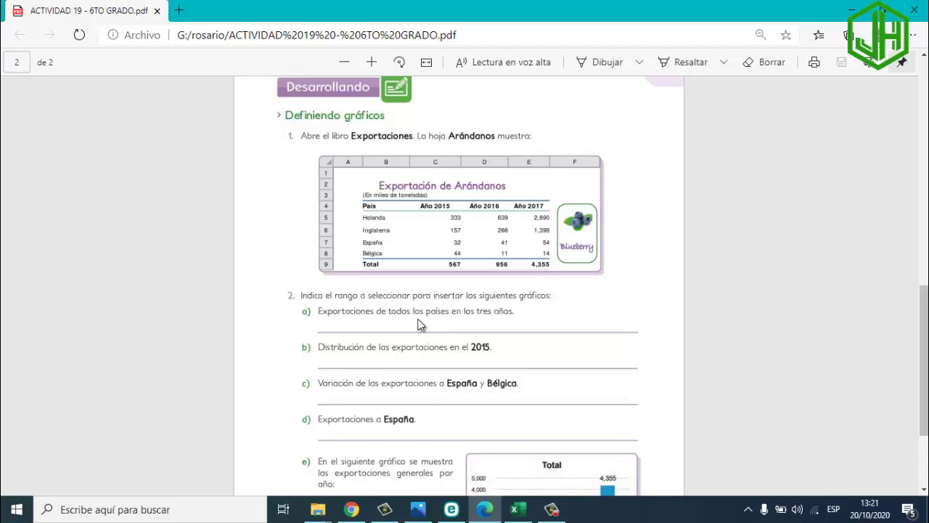
click(517, 509)
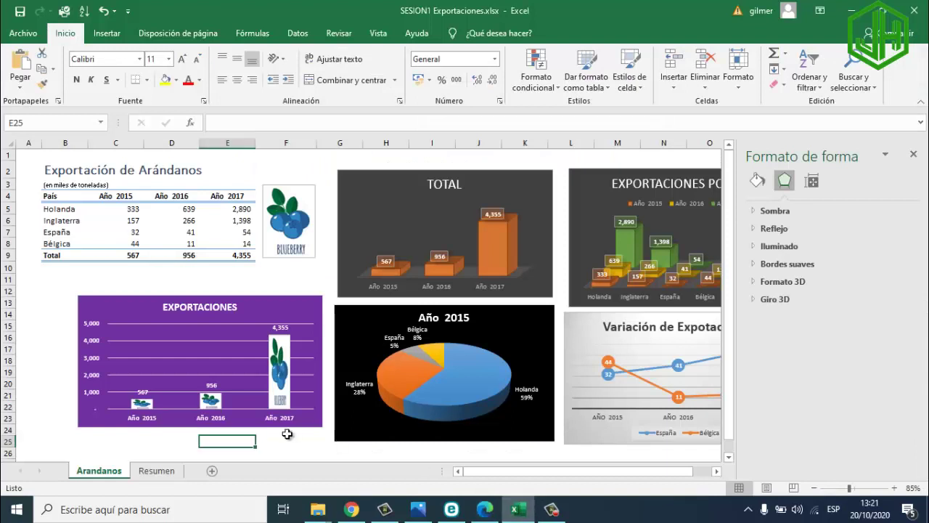
Step: Select the País and Año 2015 range B4:C8 in the Arándanos table
click(109, 209)
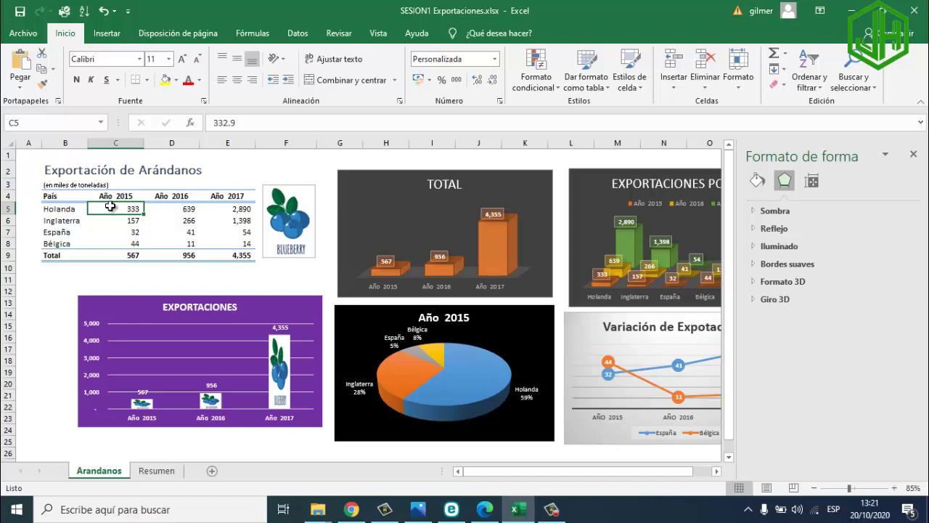
click(107, 199)
key(Down)
key(Down)
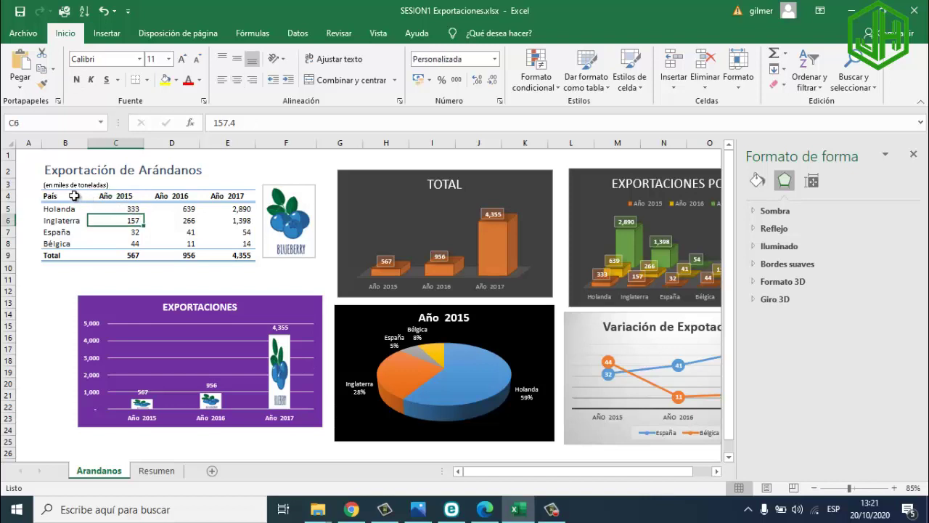
drag(74, 197, 90, 205)
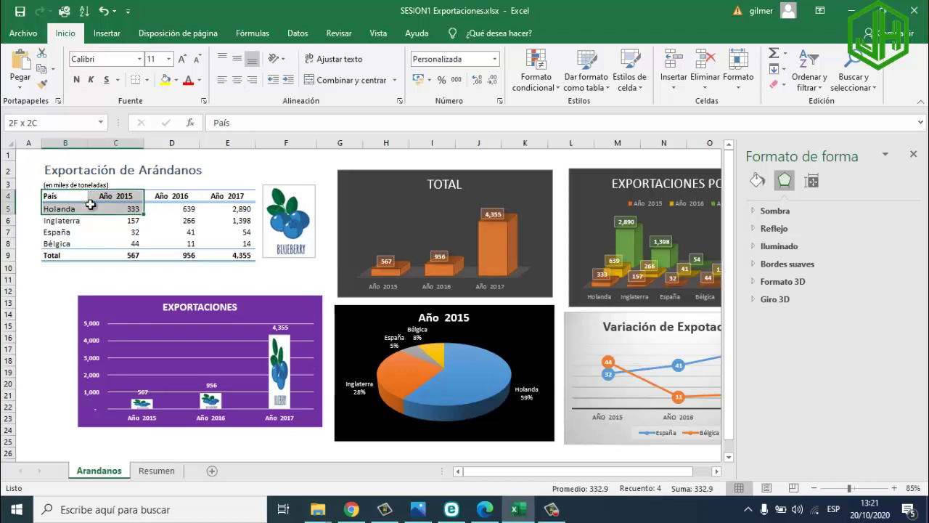
drag(90, 205, 96, 248)
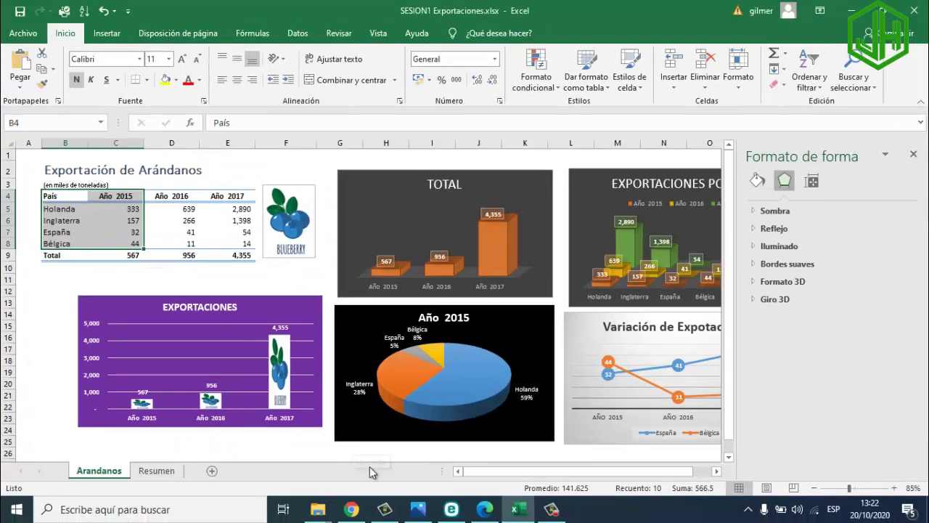
Step: Write 'b4:b8' as the answer under question a) in the PDF
click(482, 511)
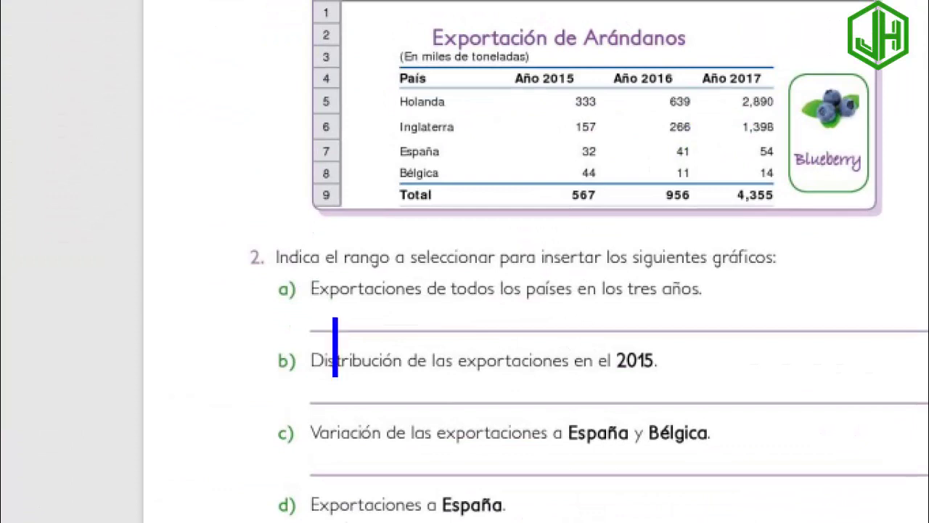
click(328, 319)
text(b4)
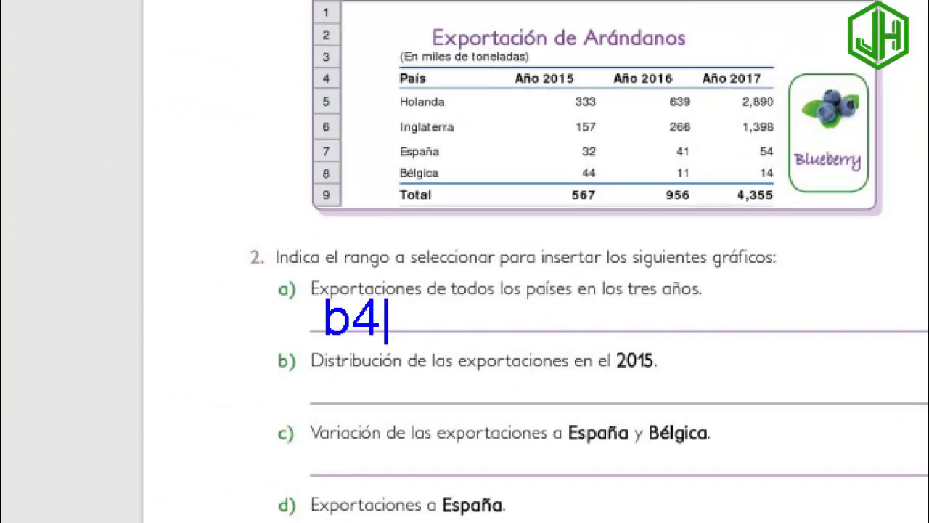
text(:b8)
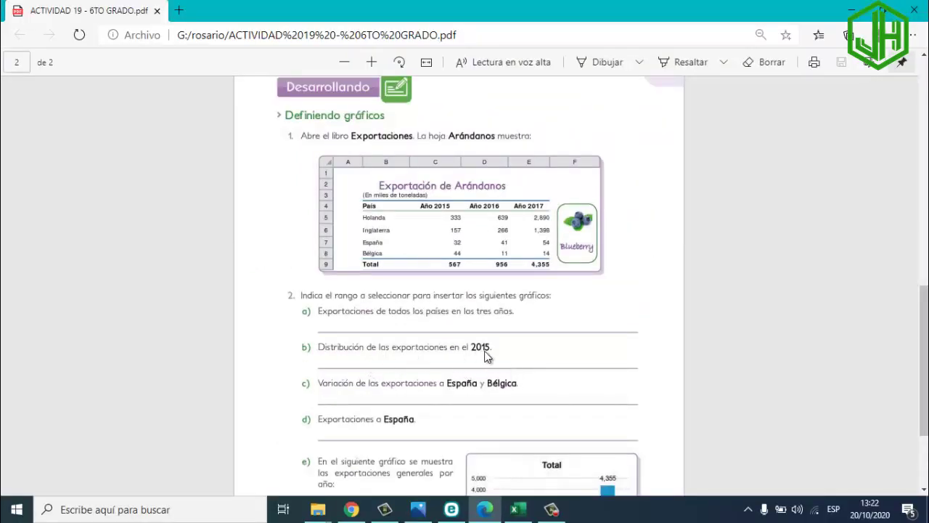
Step: Select the Año 2015 column C4:C8 in Excel, then go back to the PDF
click(518, 508)
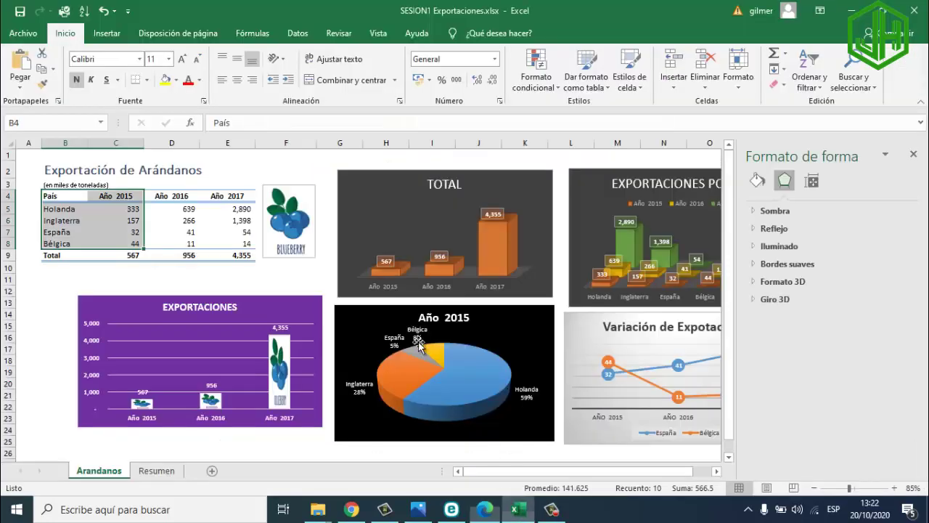
click(218, 233)
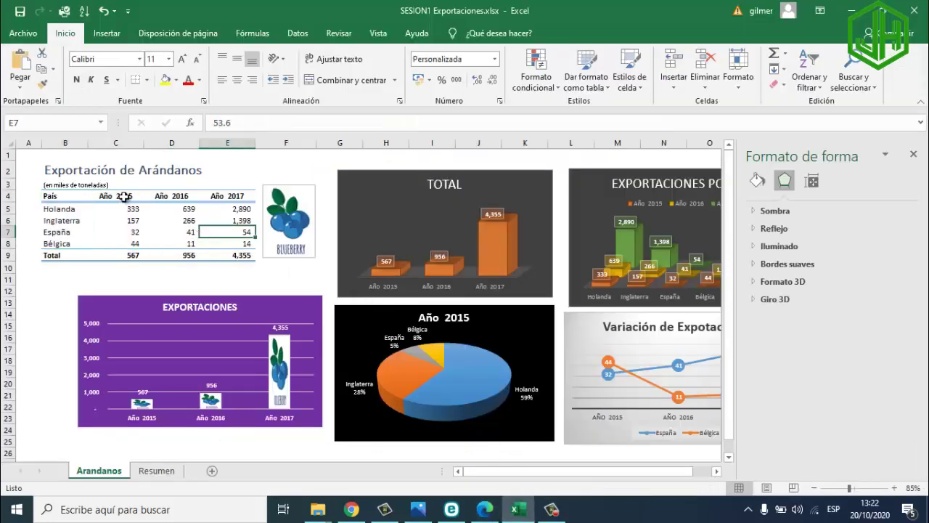
drag(125, 197, 133, 243)
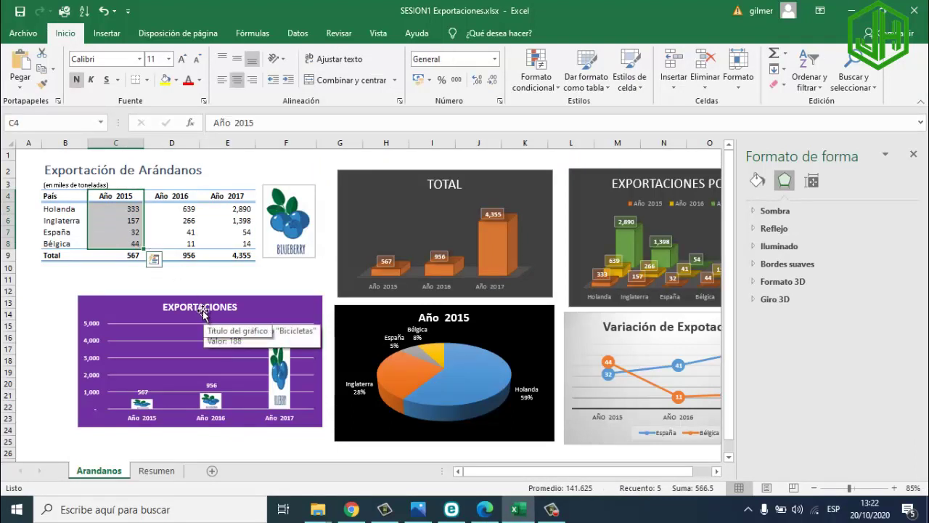
click(485, 509)
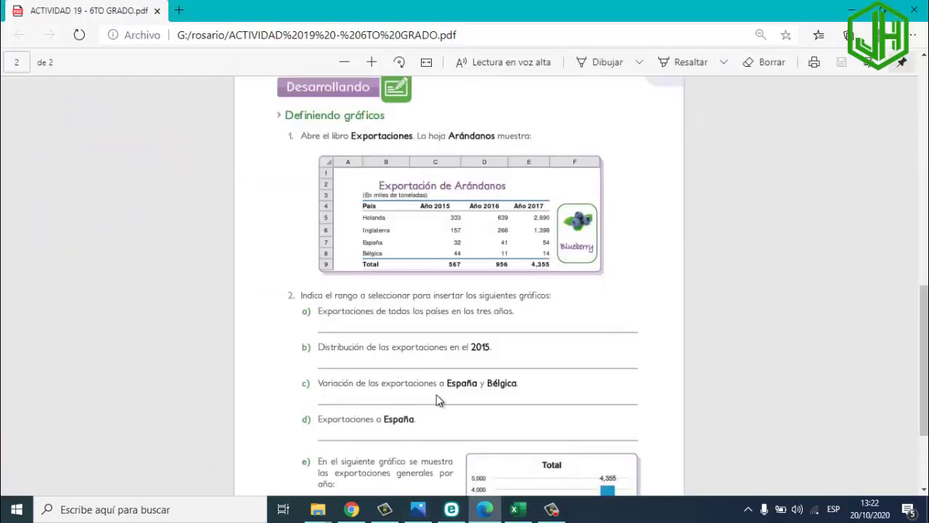
Step: Select the Arándanos table header row B4:E4
click(485, 511)
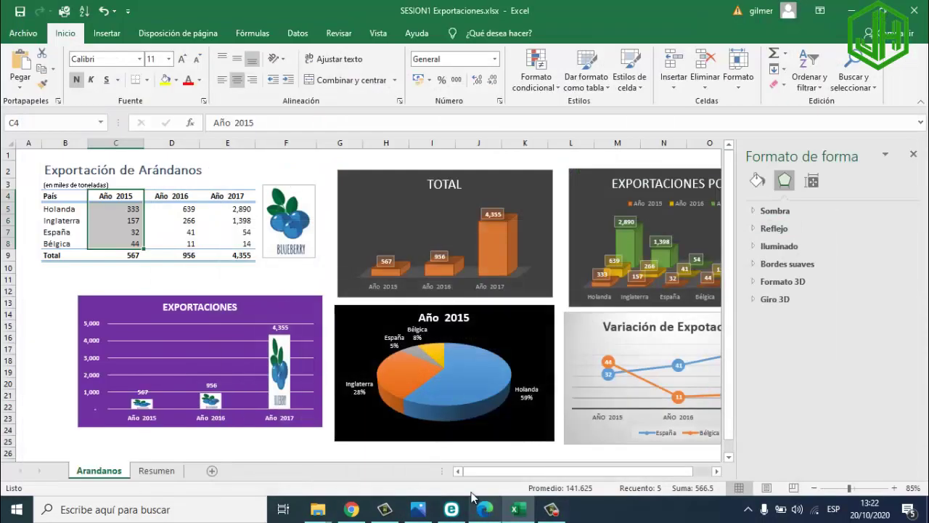
click(188, 285)
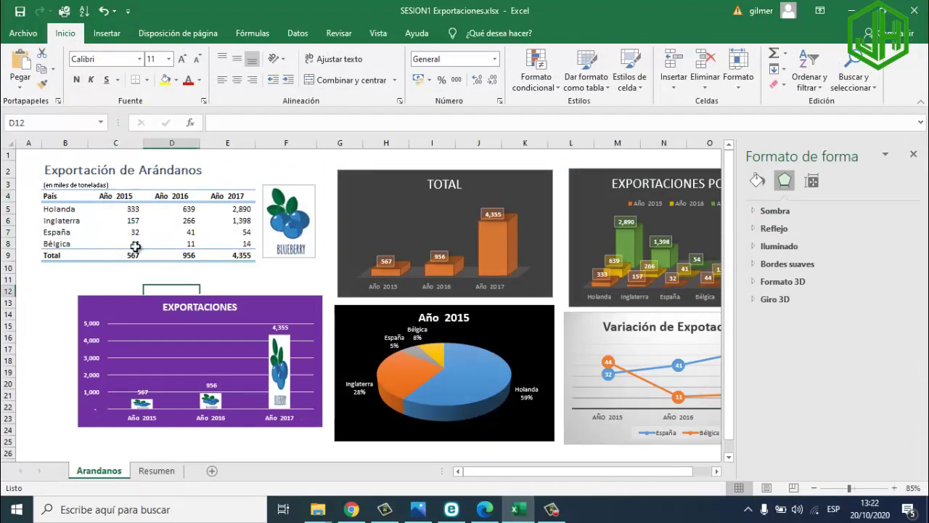
click(56, 195)
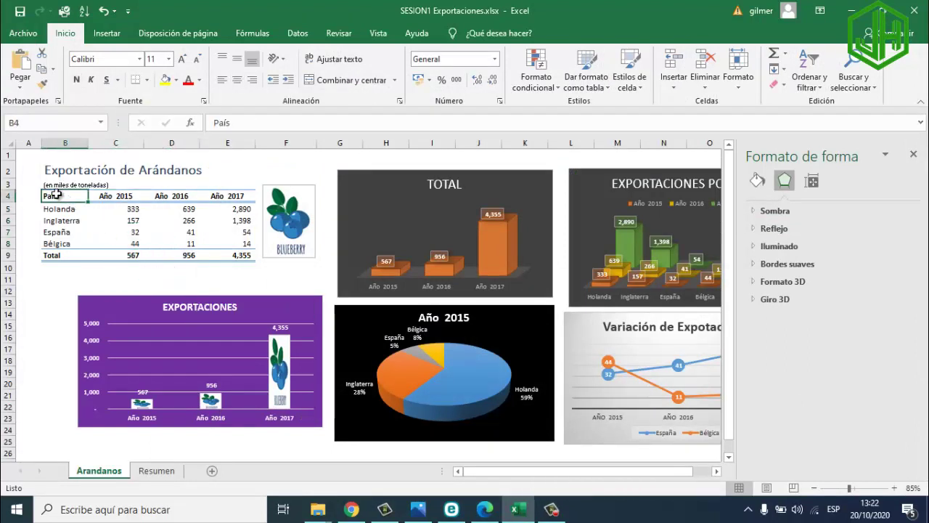
drag(57, 195, 138, 193)
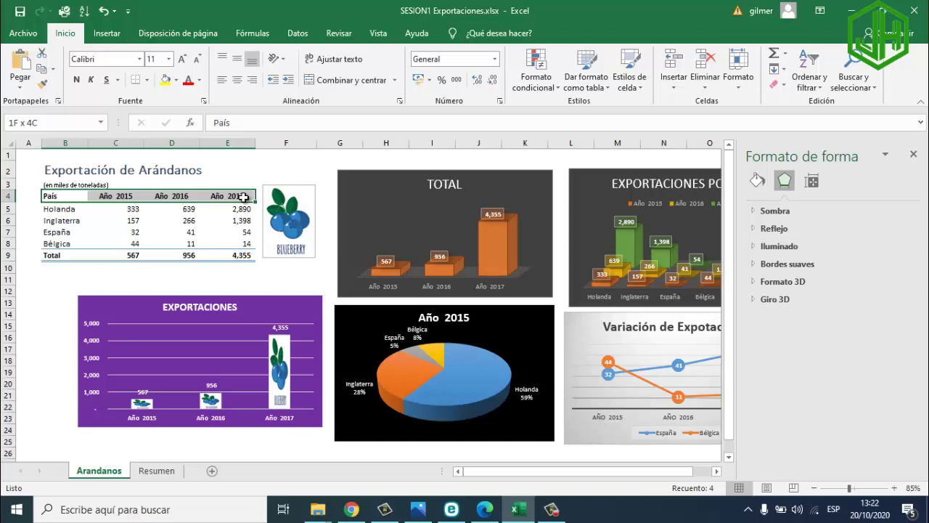
drag(242, 197, 243, 197)
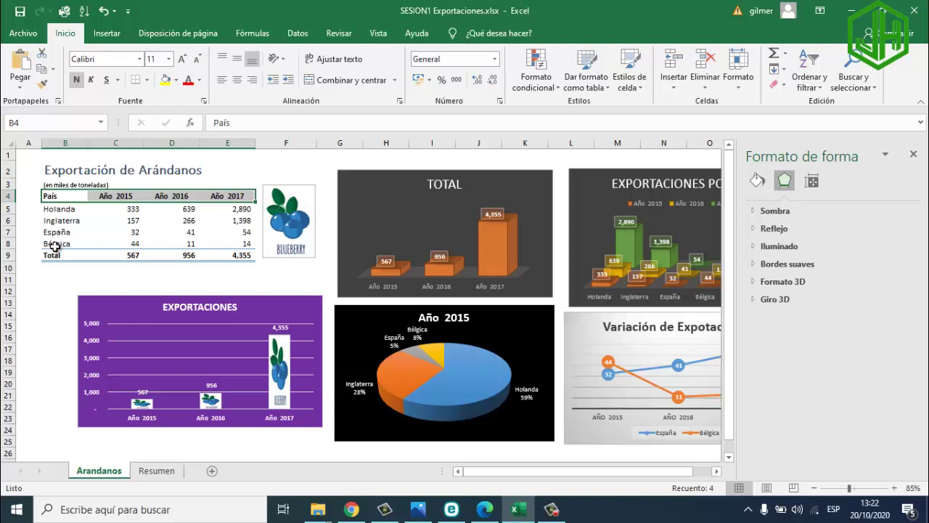
Step: Select the España and Bélgica rows B7:E8 and add the header row B4:E4
key(ctrl+q)
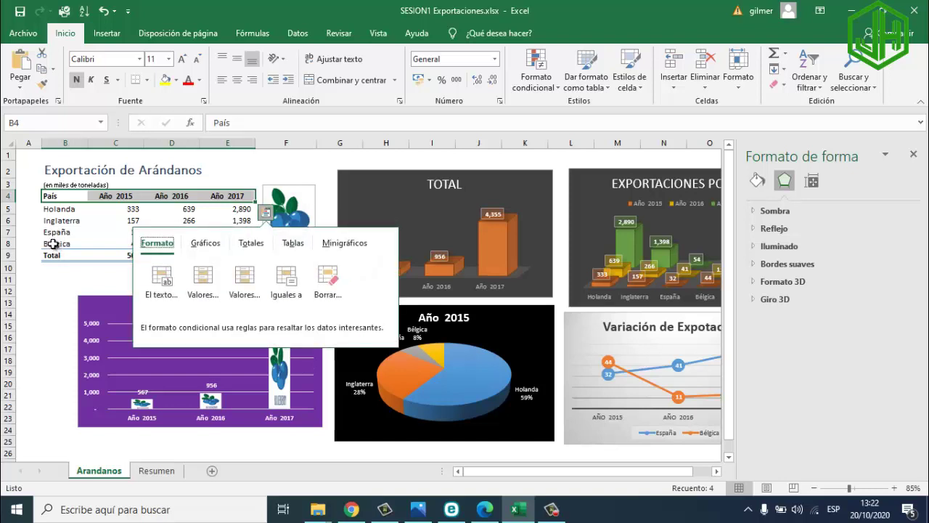
drag(52, 233, 240, 244)
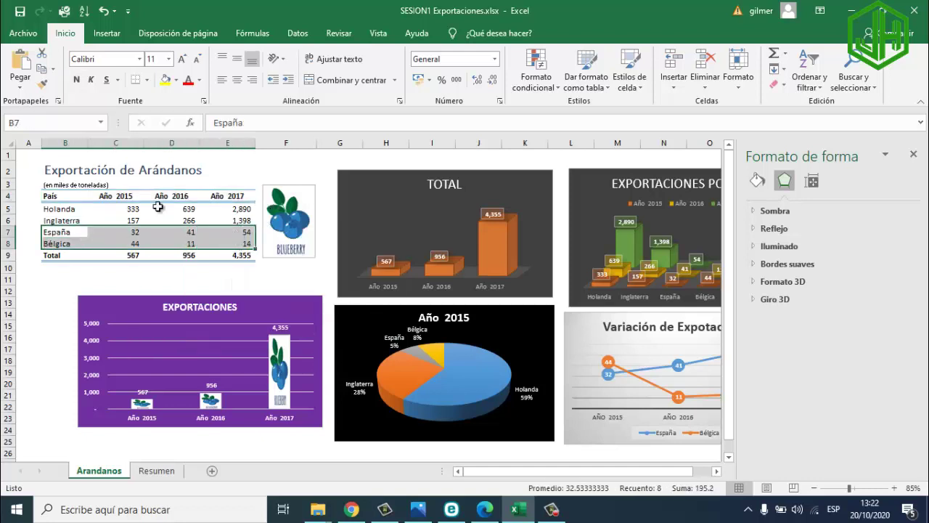
drag(55, 196, 240, 196)
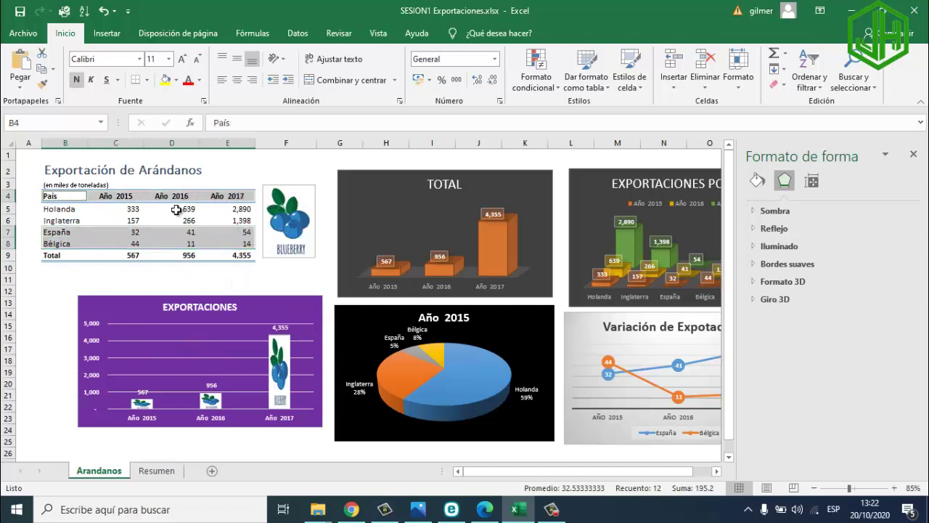
Step: Note 'B4:E4, B7:E7' as the PDF answer to question c), then return to Excel
click(485, 509)
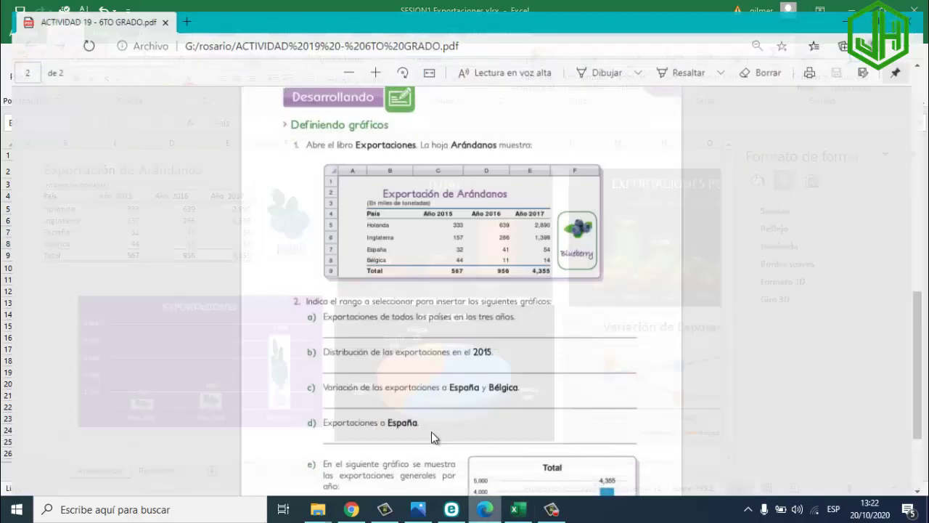
scroll(354, 428, down, 2)
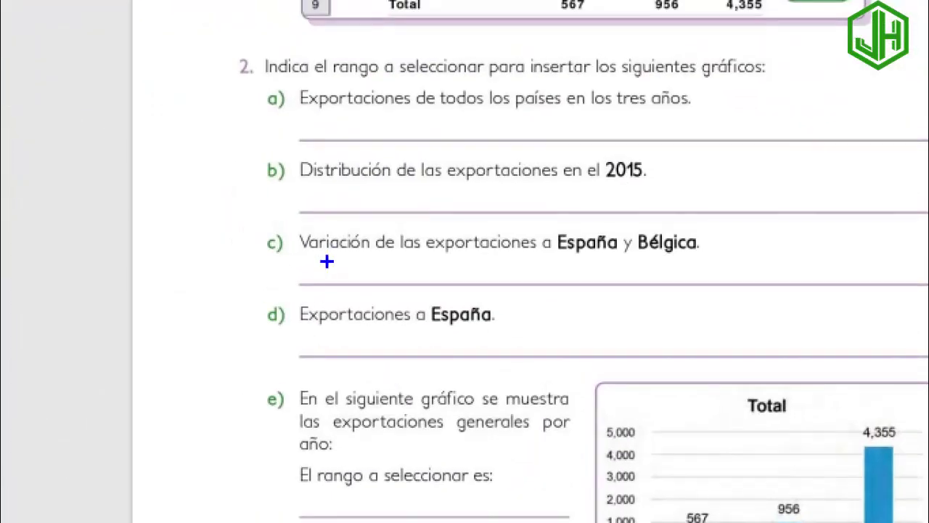
click(319, 265)
text(b)
key(BackSpace)
text(B6)
key(BackSpace)
text(4:)
text(E4)
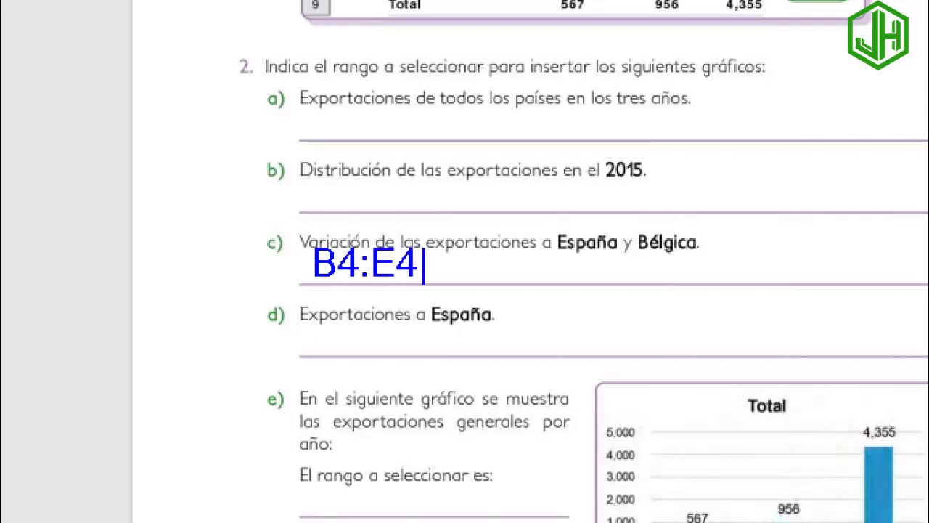
text(, )
text(B7:)
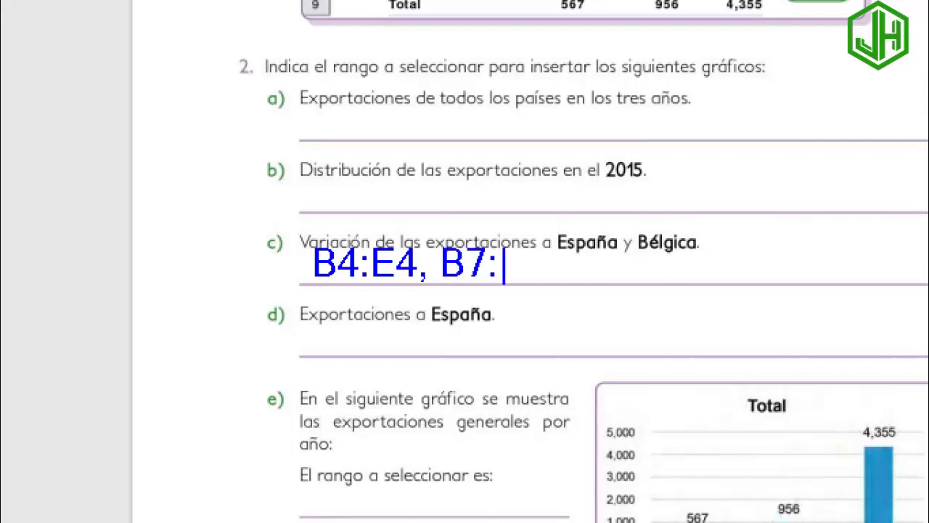
text(E7)
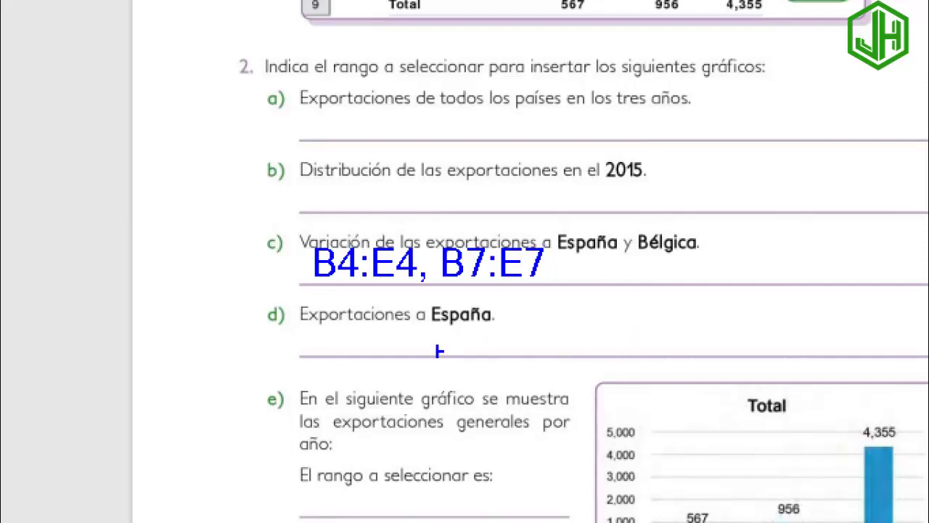
key(Escape)
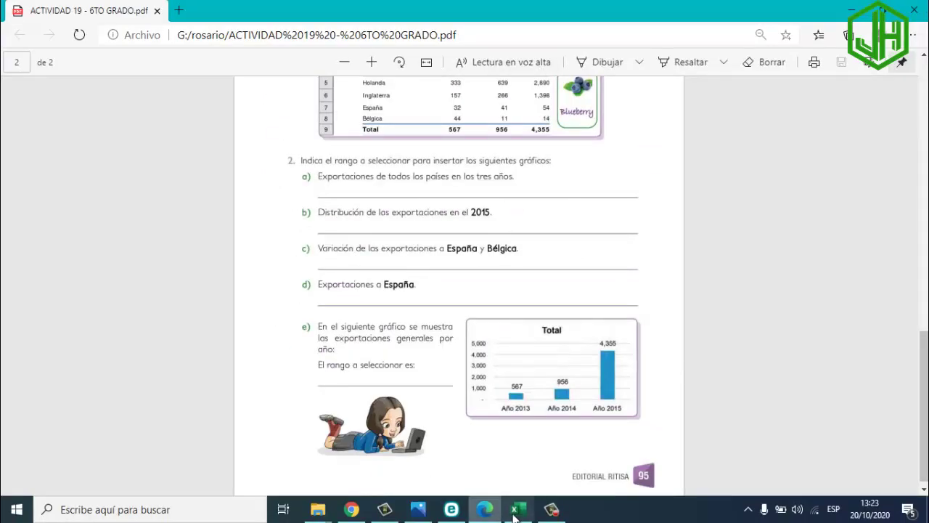
click(516, 509)
click(250, 269)
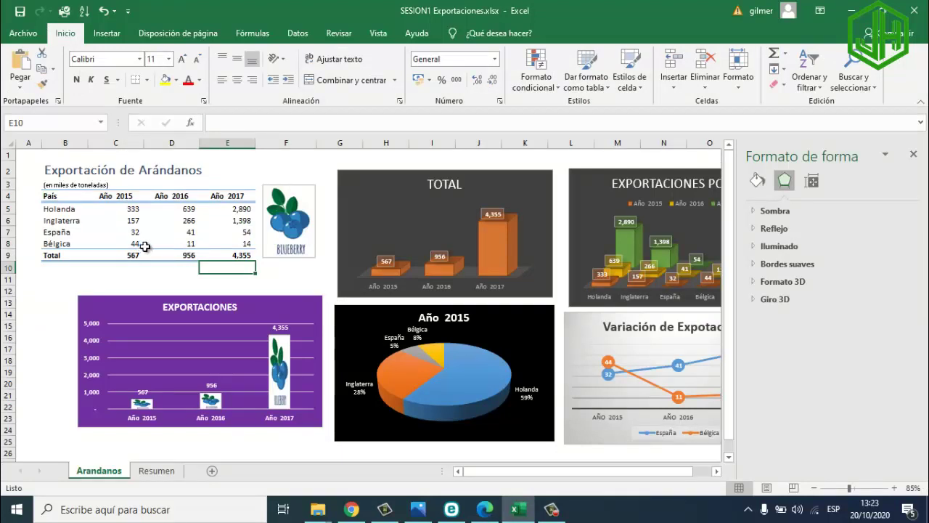
Step: Select the España row B7:E7 together with the header row B4:E4
drag(68, 233, 228, 232)
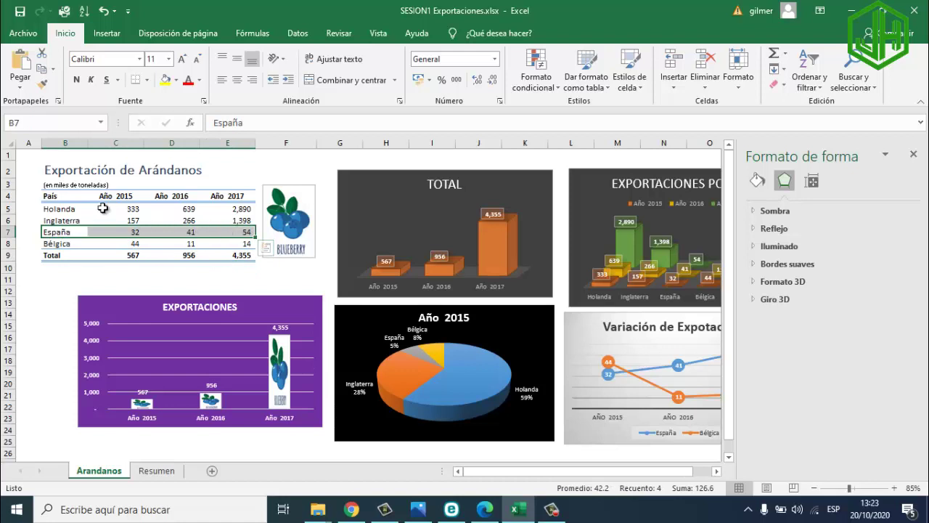
drag(70, 196, 232, 196)
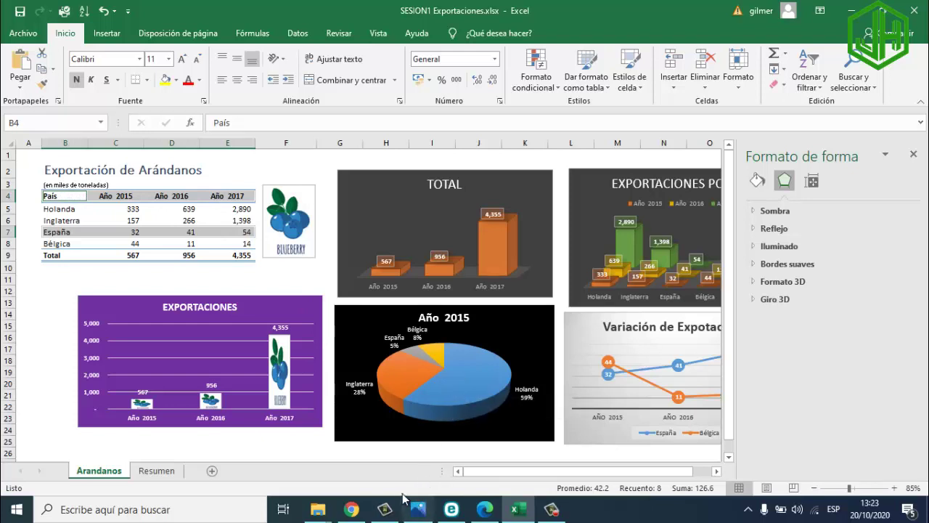
Step: Scroll the PDF to question e) on yearly total exports, then return to Excel
click(485, 508)
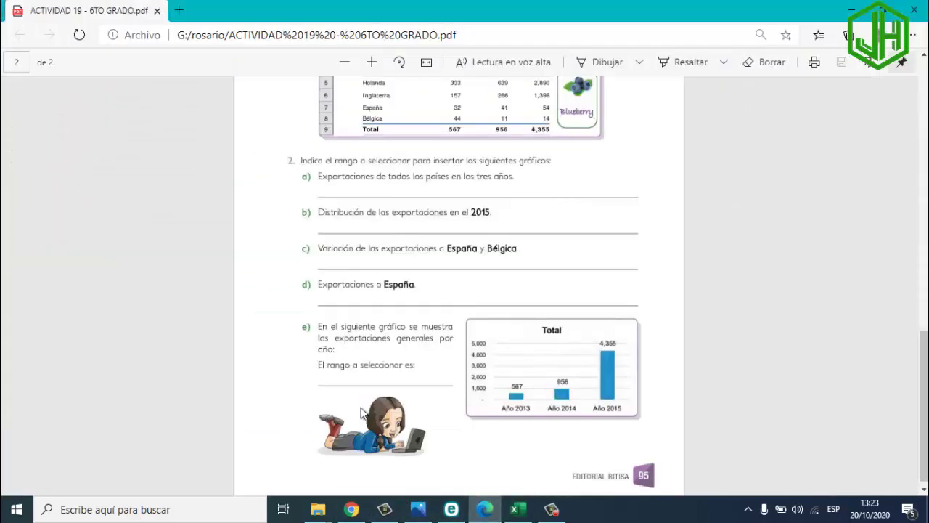
scroll(363, 413, down, 1)
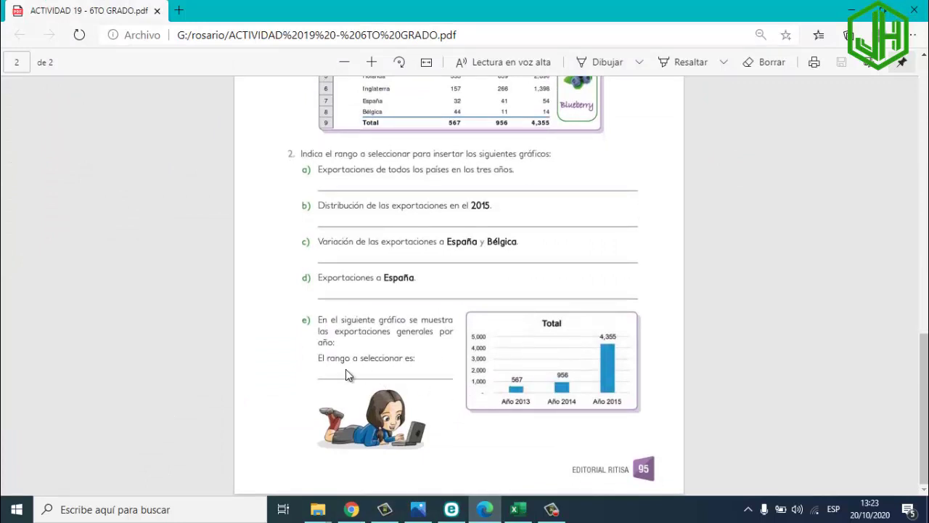
click(517, 509)
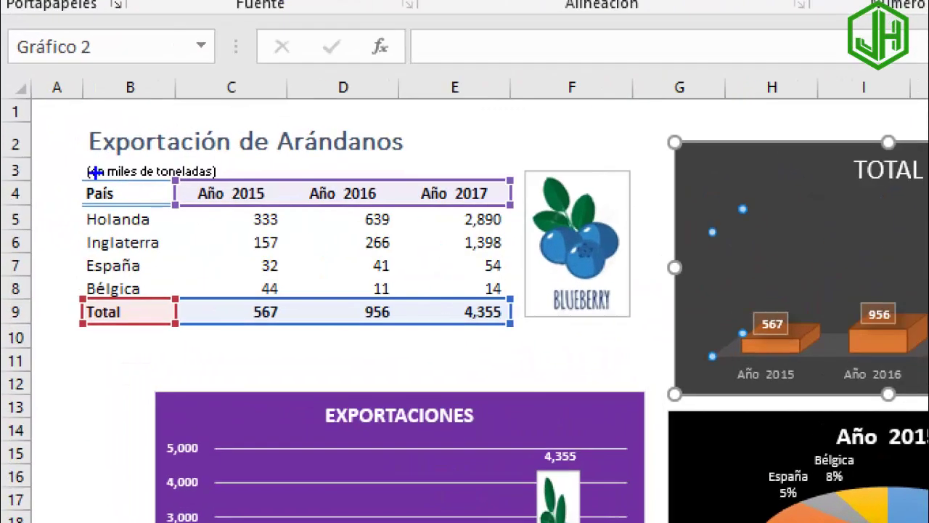
Step: Outline header row 4 and Total row 9 feeding the TOTAL chart, then open the Resumen sheet
drag(78, 172, 534, 217)
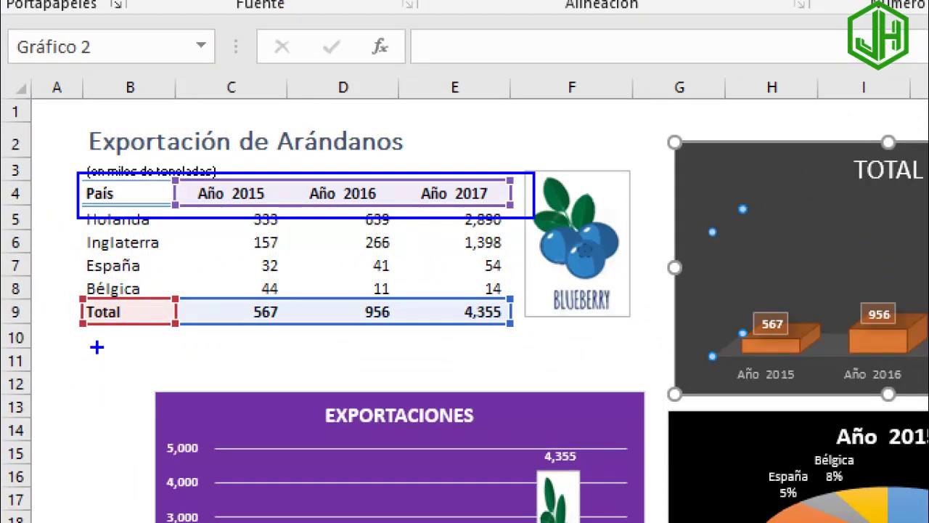
drag(82, 284, 510, 329)
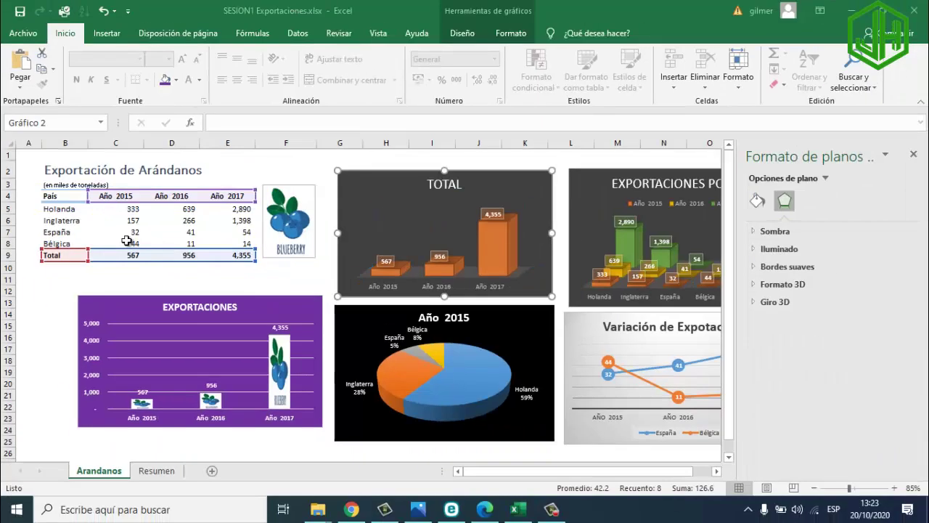
click(480, 508)
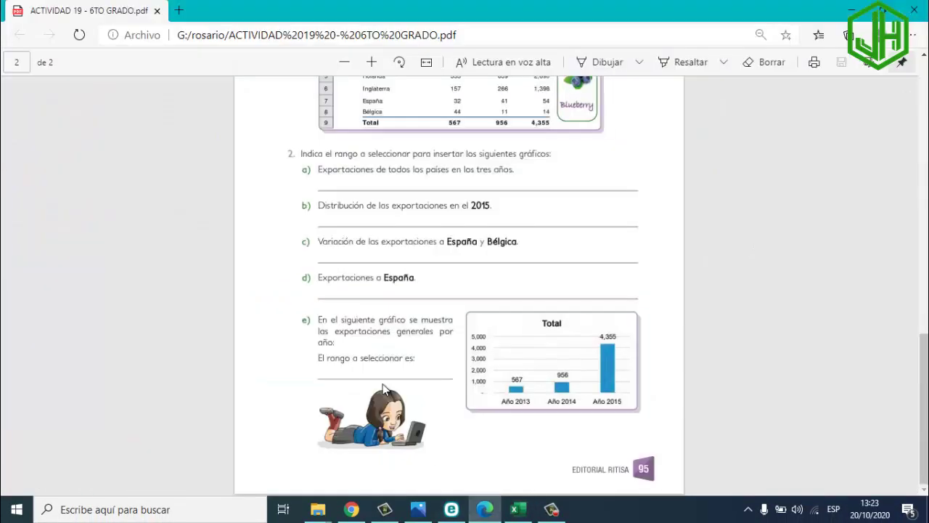
scroll(468, 291, up, 5)
scroll(459, 217, up, 2)
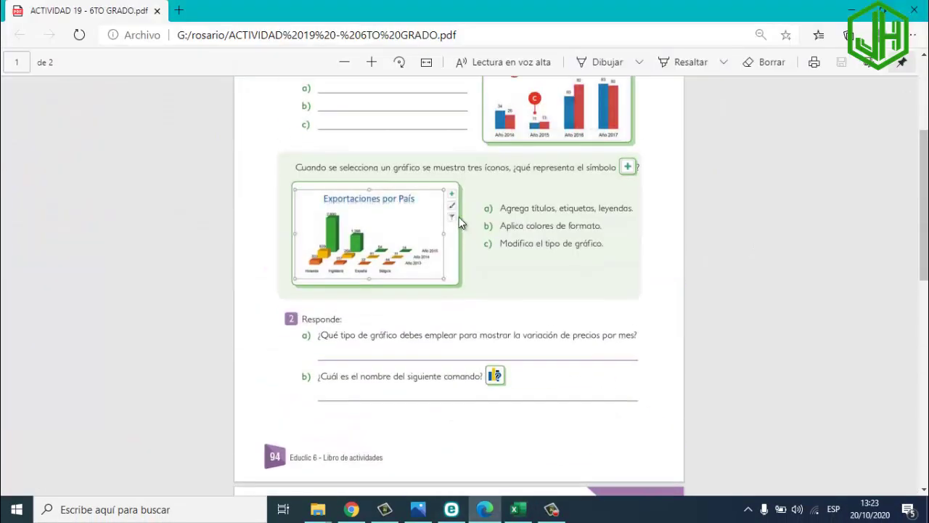
scroll(455, 167, down, 4)
scroll(453, 172, up, 1)
scroll(431, 438, down, 3)
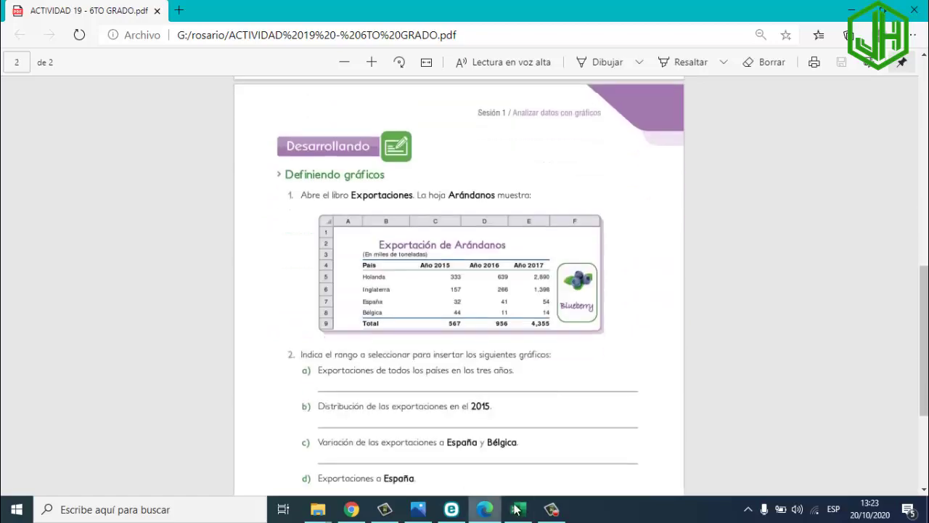
click(517, 508)
click(156, 470)
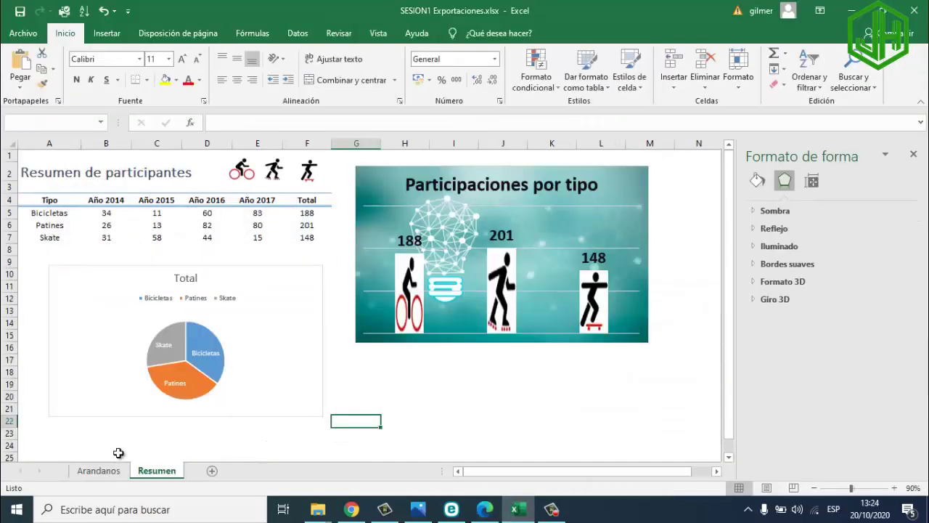
Step: Select the Participaciones por tipo chart to show its Tipo and Total source ranges
click(101, 471)
click(156, 470)
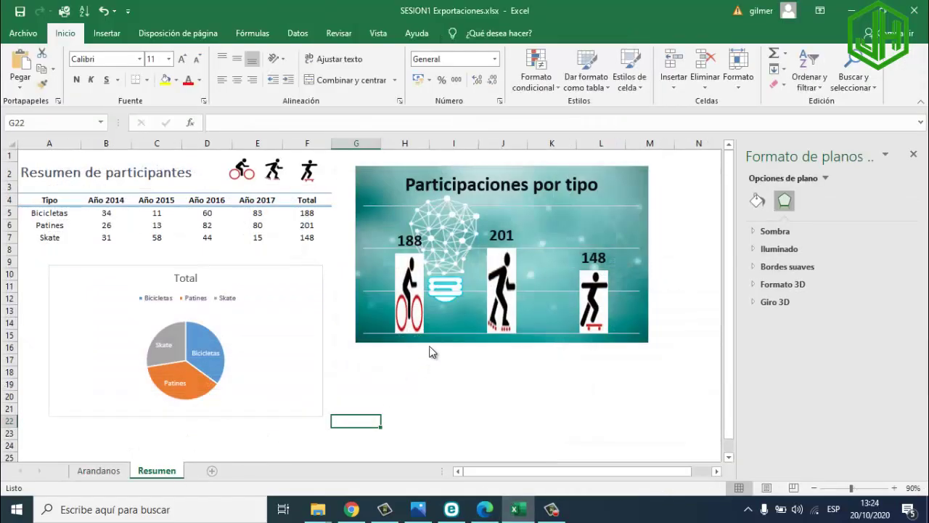
click(365, 330)
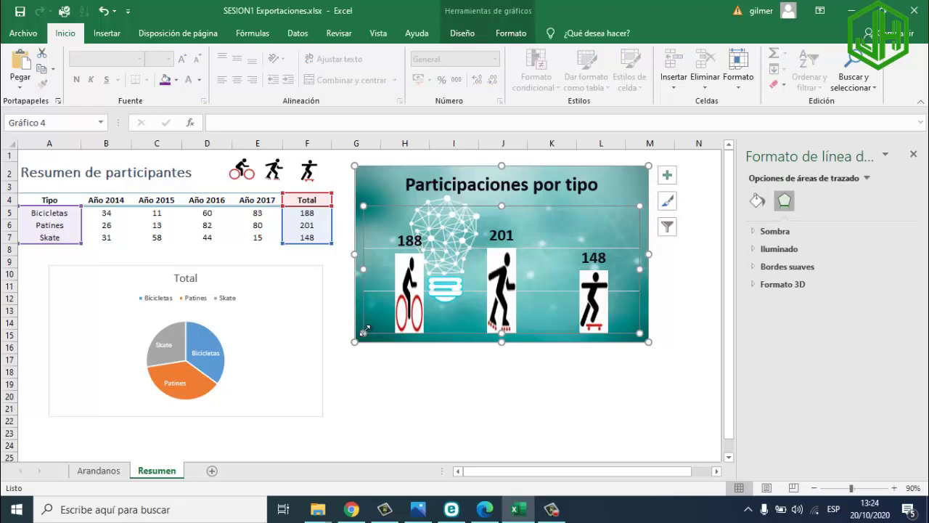